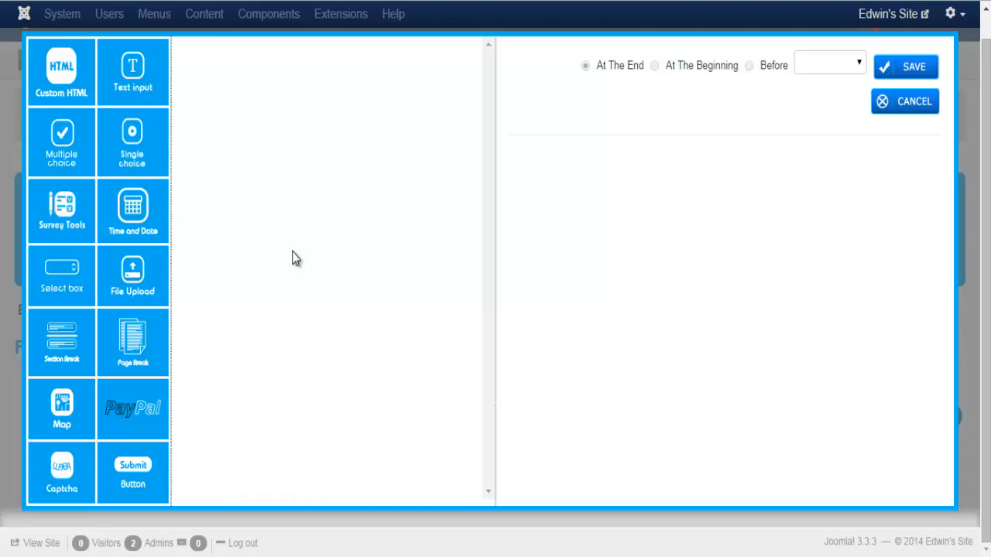
Add a Custom HTML block with the text 'Mailing List' formatted as Heading 1, and save it
left_click(75, 71)
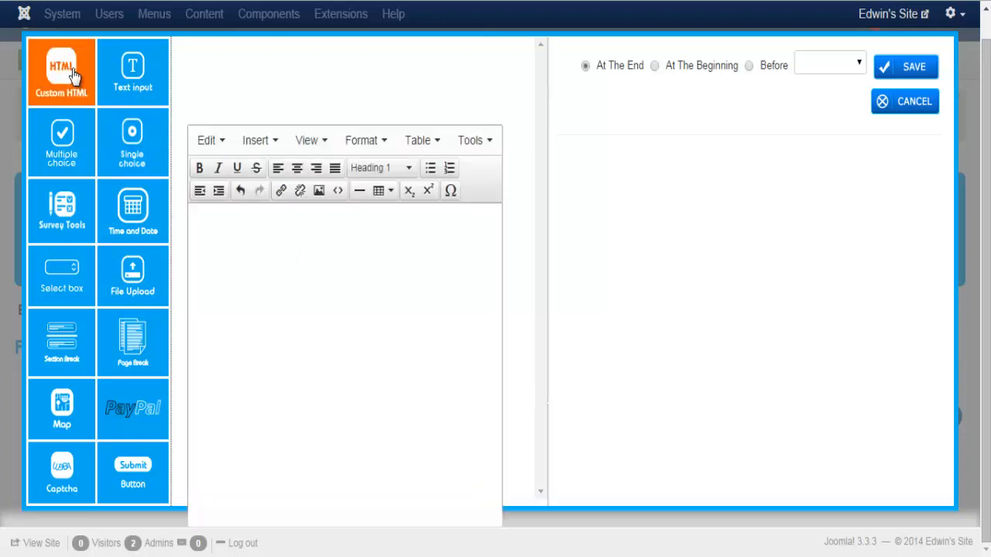
left_click(294, 242)
type("Mailing List")
left_click_drag(256, 222, 190, 223)
left_click(404, 178)
left_click(398, 276)
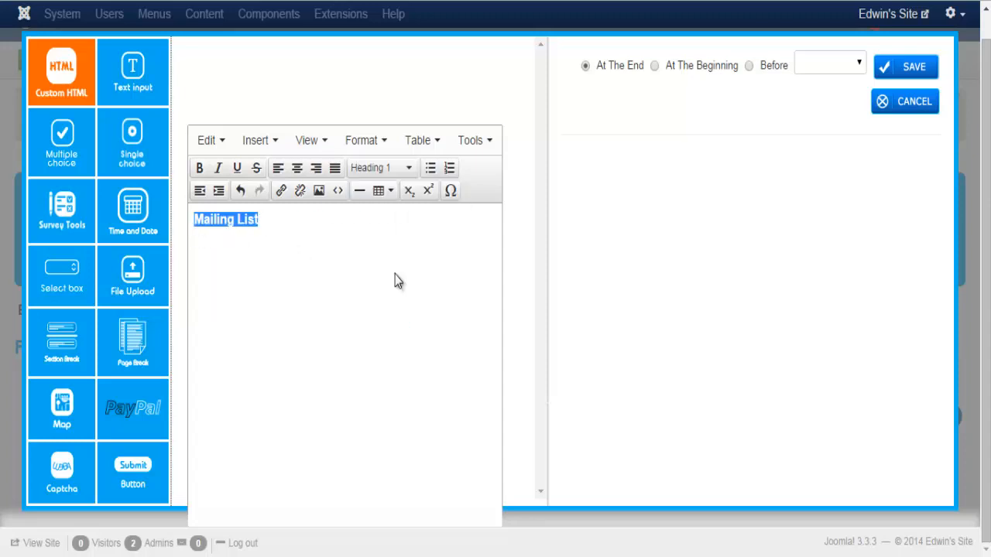
left_click(902, 70)
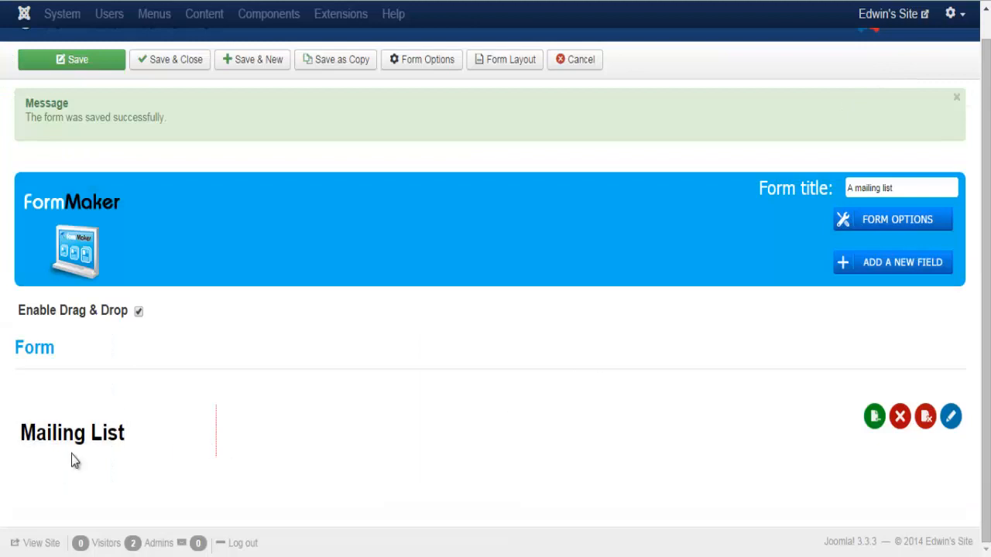
Add a Text input field and set its label to 'Type Your Text Here:'
left_click(847, 273)
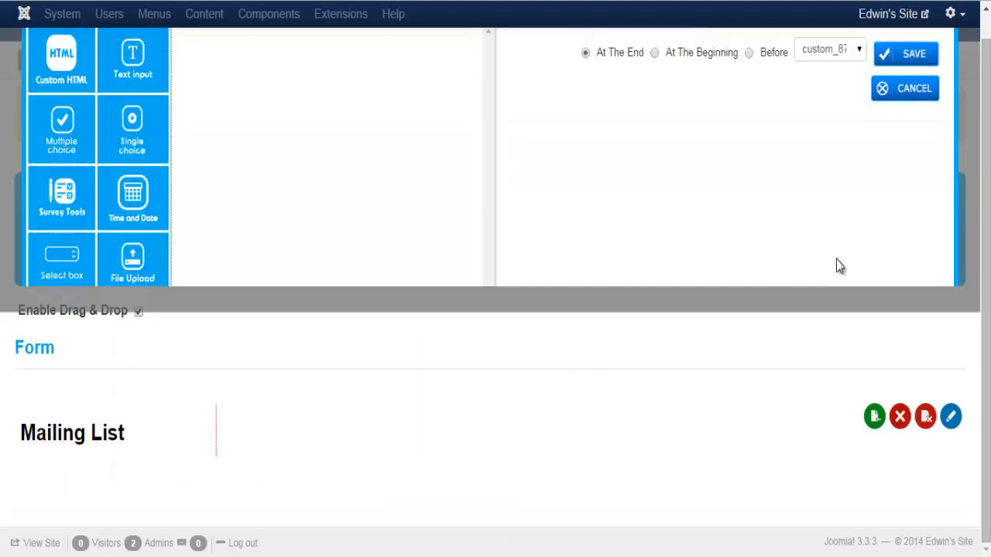
left_click(135, 92)
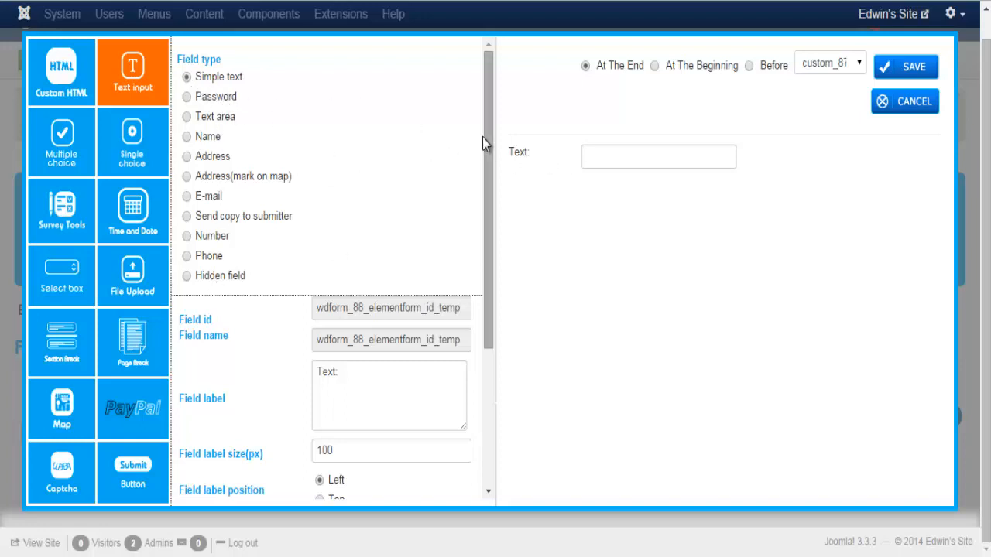
left_click_drag(491, 143, 494, 279)
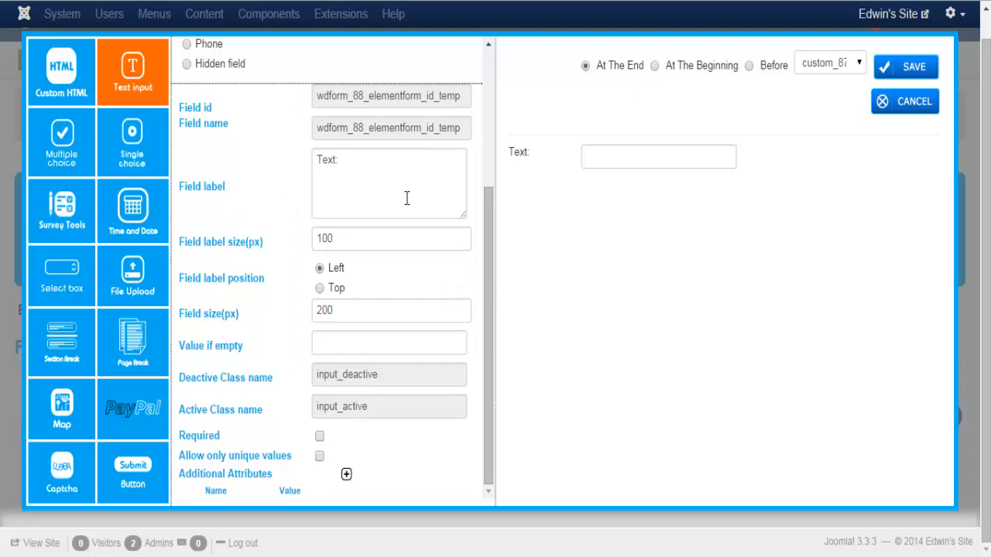
left_click(317, 160)
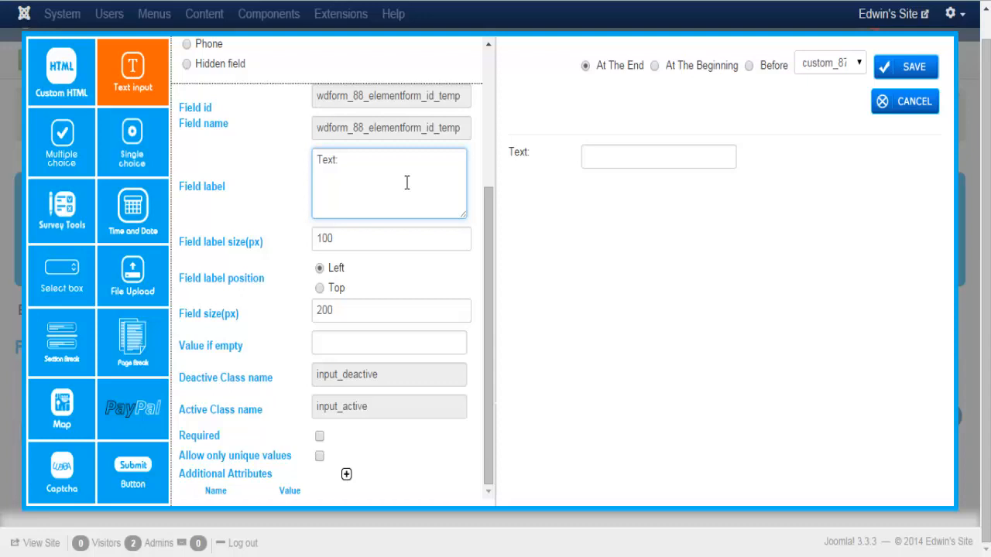
type("Type Your Text")
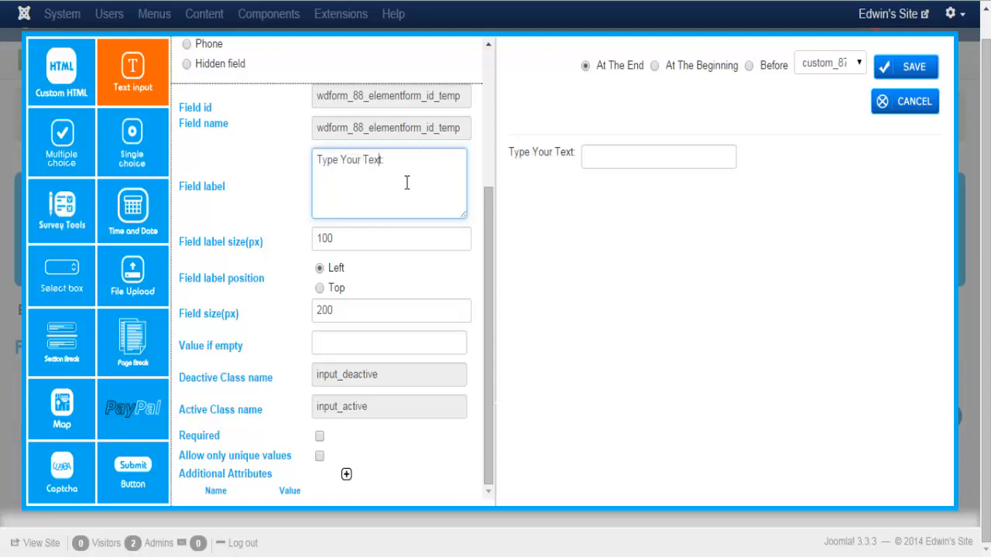
type(" Here")
key("Delete")
key("Delete")
Set the text field's label size to 150 and its field size to 300
left_click(366, 238)
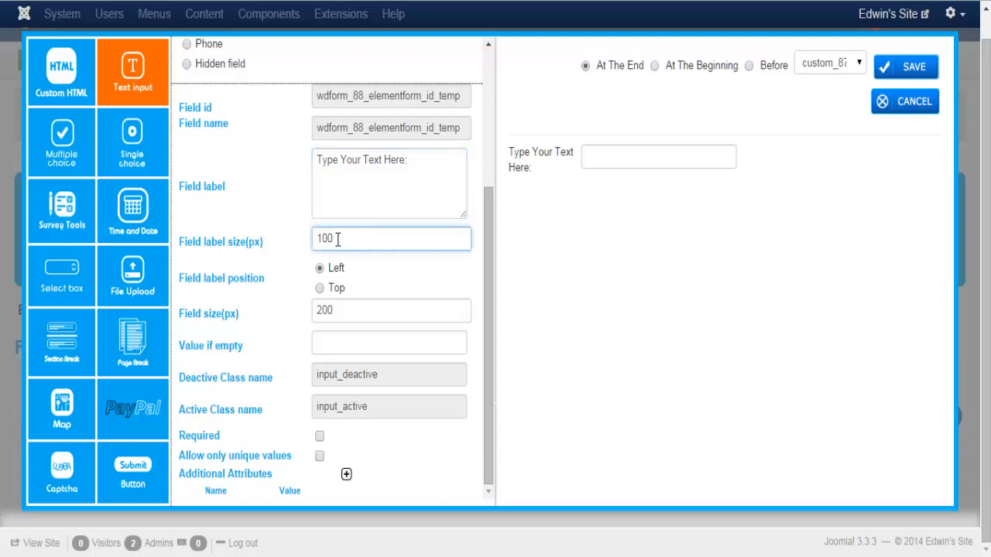
left_click_drag(336, 238, 314, 238)
type("150")
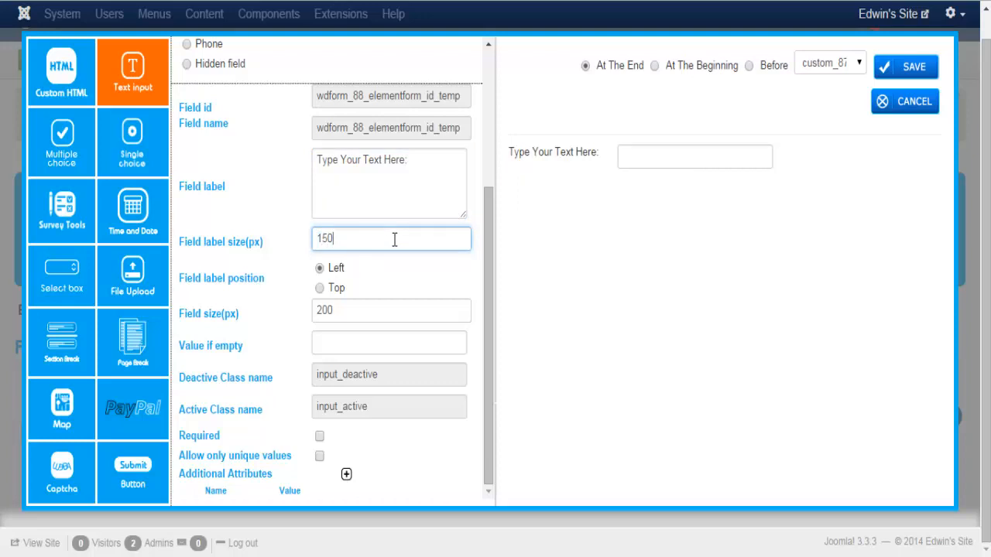
left_click(359, 308)
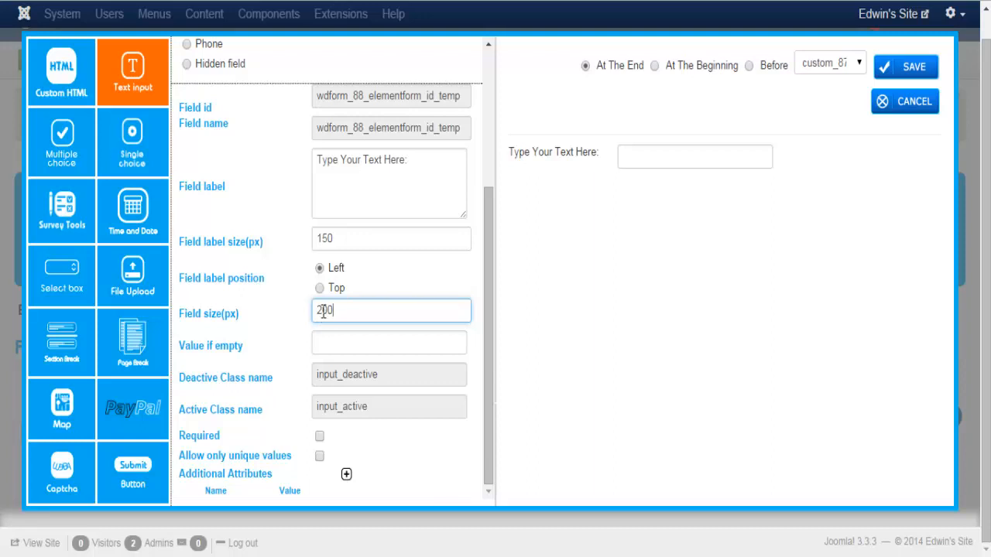
left_click_drag(324, 311, 315, 312)
type("3")
left_click(294, 341)
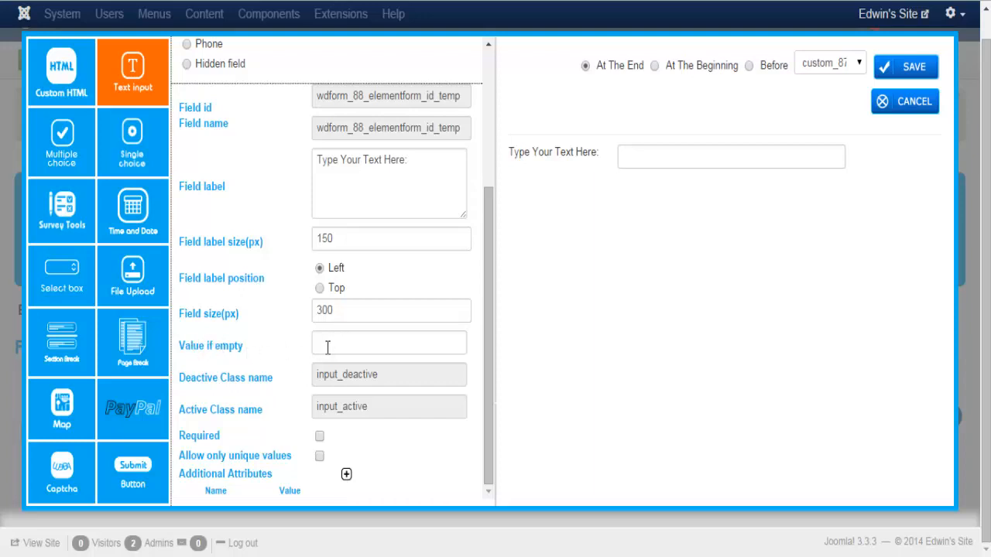
Enter 'Type Text' as the field's Value if empty placeholder
left_click(345, 341)
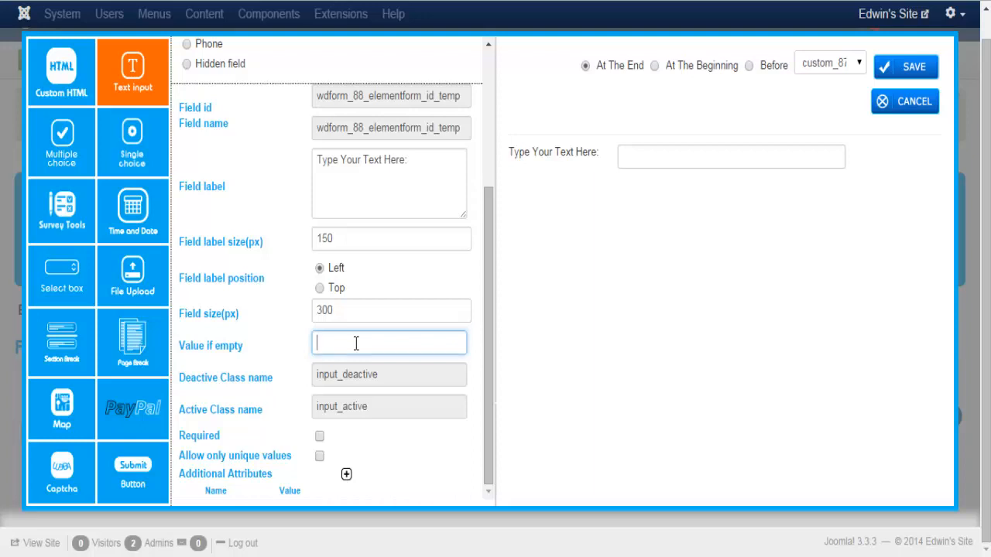
type("Type Text")
left_click(676, 154)
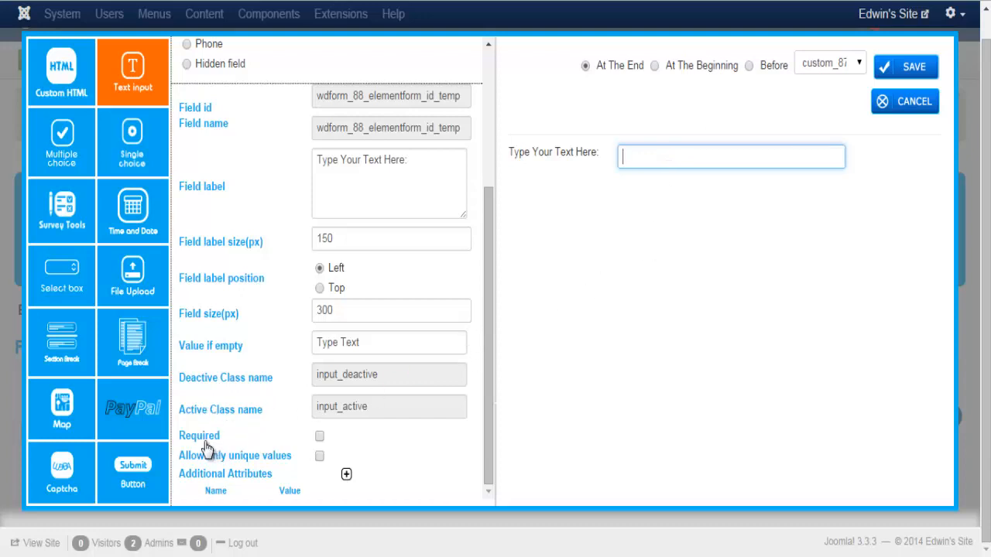
Tick Required and Allow only unique values, choose At The Beginning, and save the text field
left_click(319, 437)
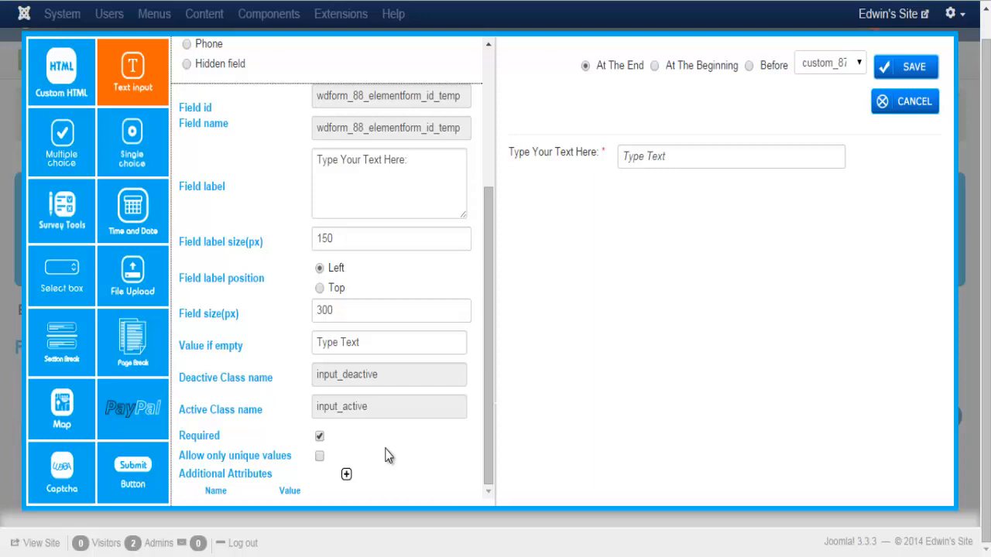
left_click(319, 456)
left_click(655, 67)
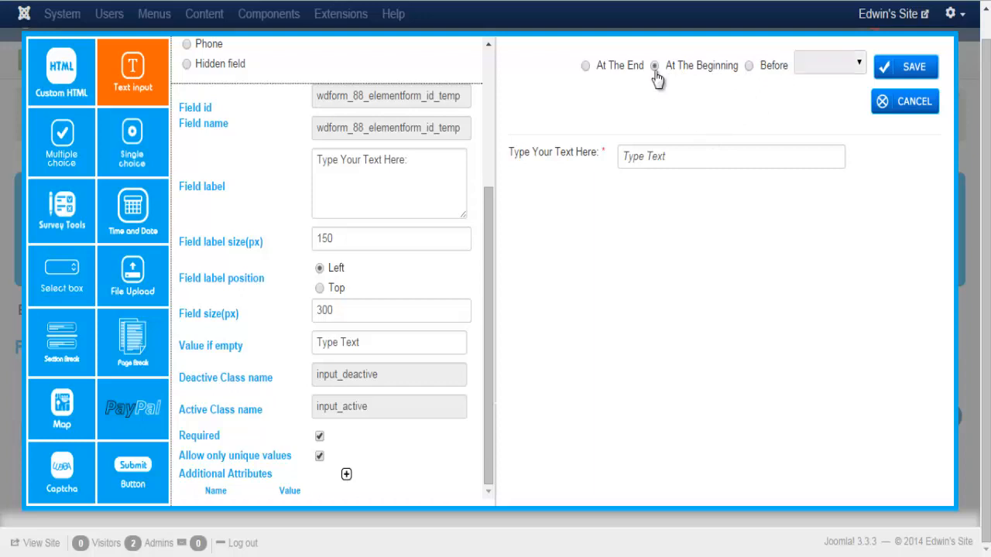
left_click(905, 71)
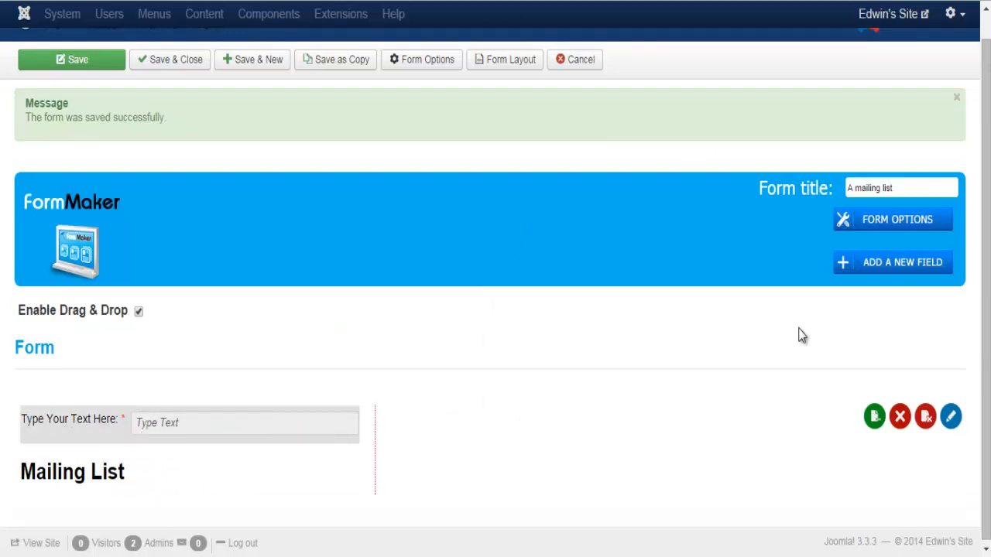
Add a Text input field of type Password with default settings and save it
left_click(875, 267)
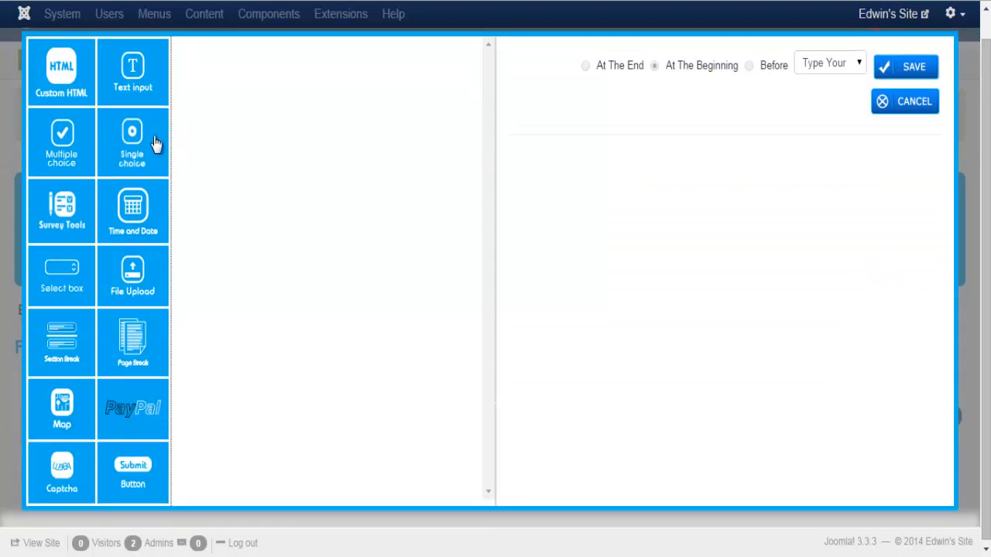
left_click(130, 76)
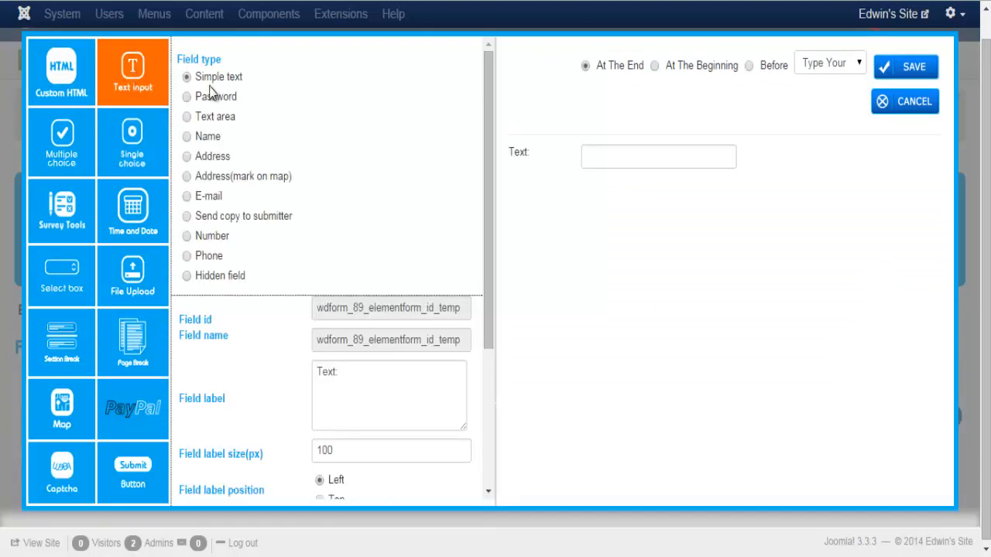
left_click(189, 99)
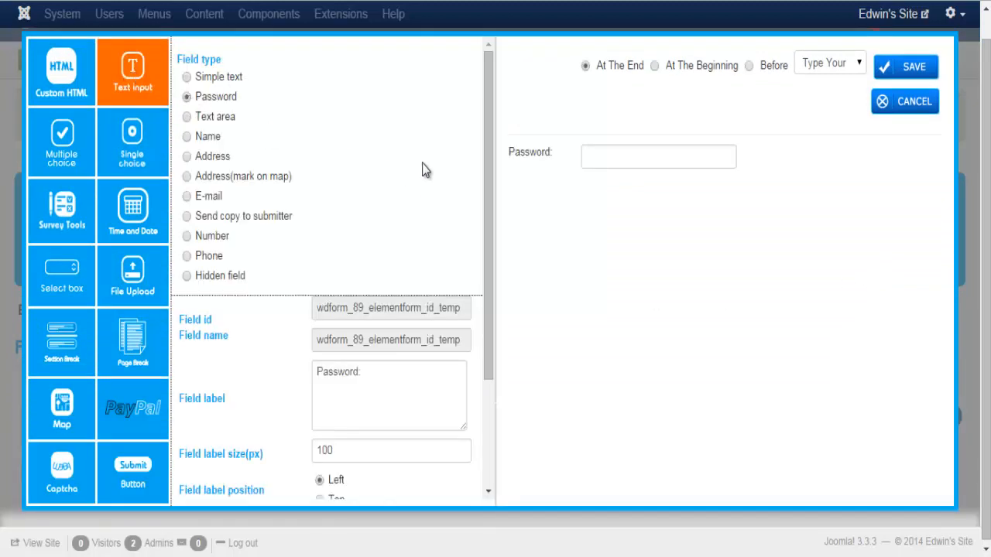
left_click_drag(486, 150, 488, 285)
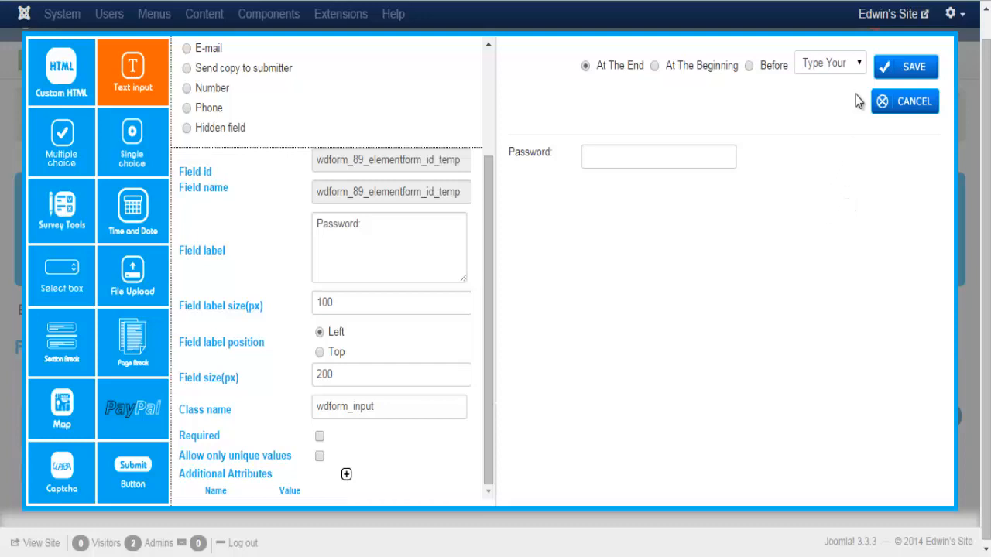
left_click(906, 66)
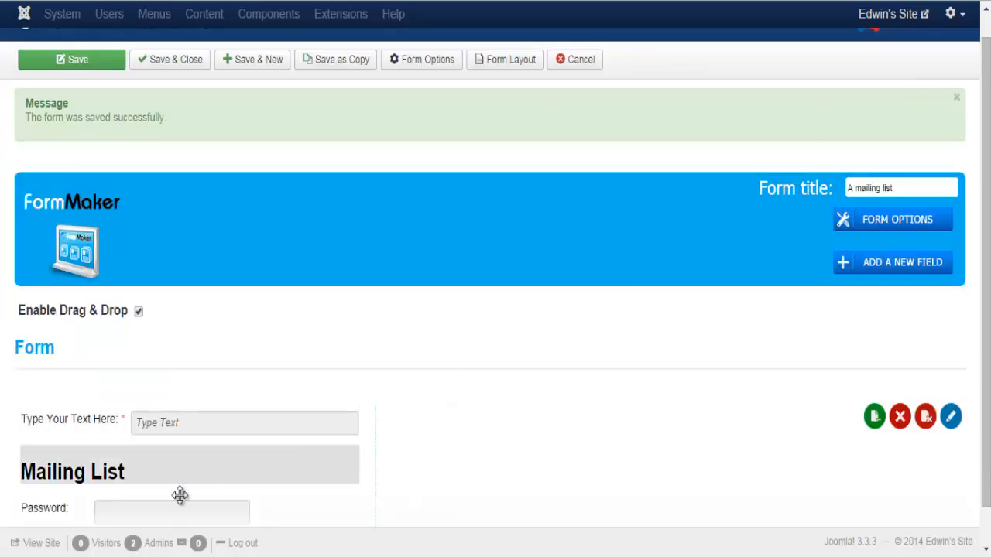
Add a Text area field sized 200 x 100 and save it to the form
left_click(905, 263)
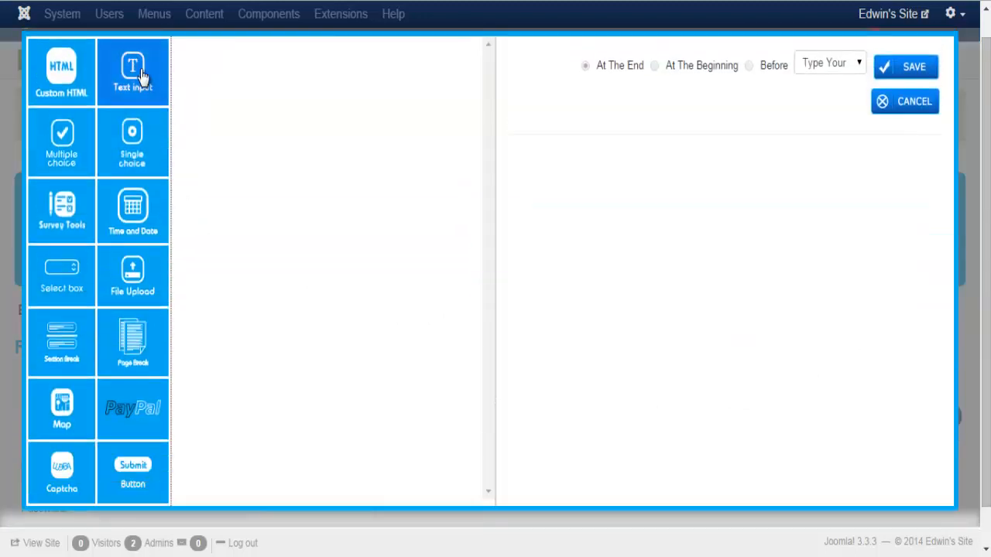
left_click(142, 75)
left_click(187, 118)
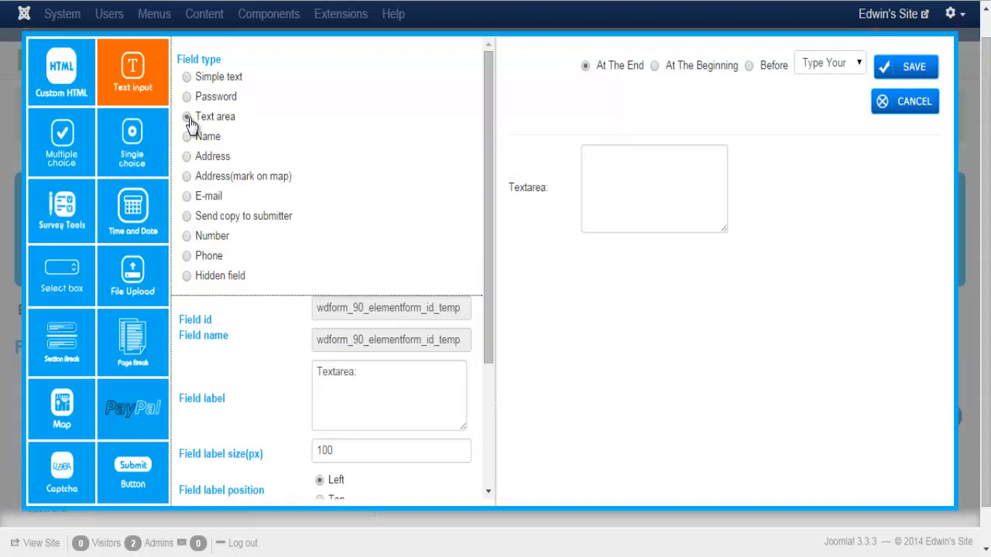
left_click_drag(489, 185, 485, 338)
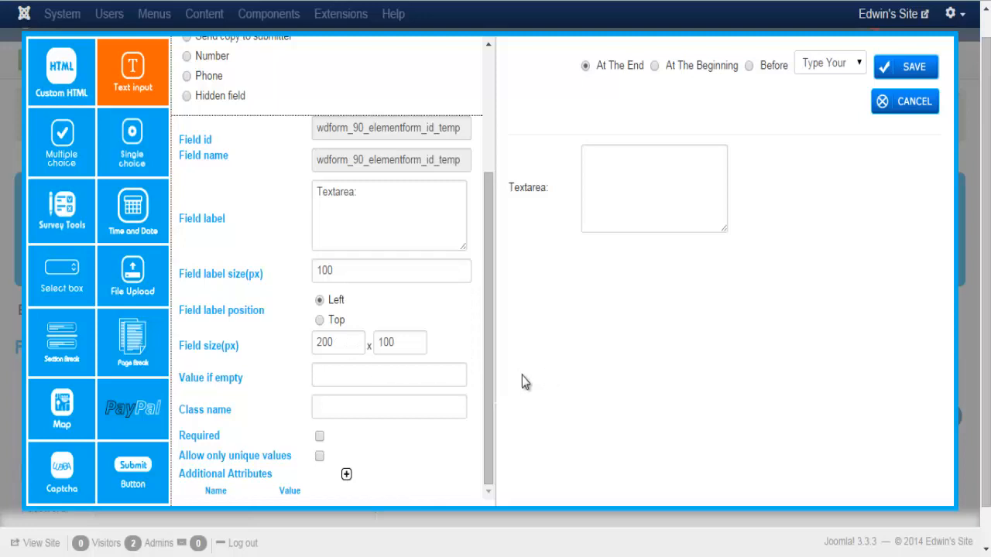
left_click(342, 344)
left_click(410, 341)
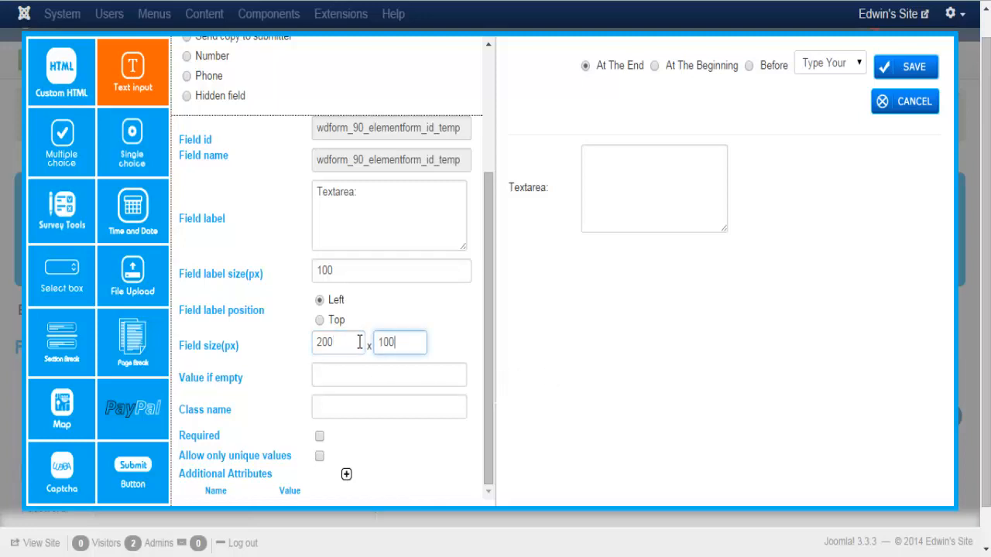
left_click(356, 342)
left_click(404, 340)
left_click(903, 70)
scroll(640, 373, "down", 2)
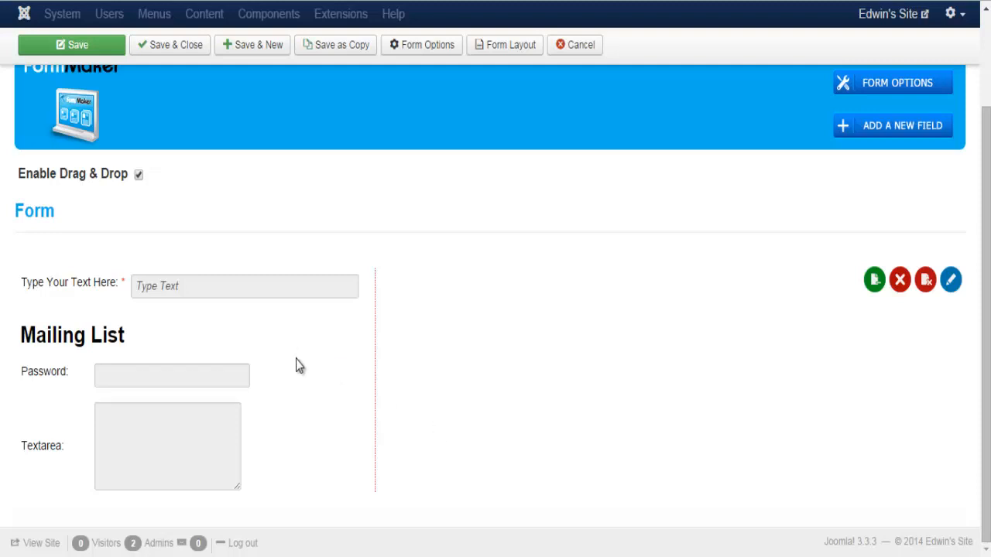
left_click_drag(277, 361, 212, 280)
double_click(121, 292)
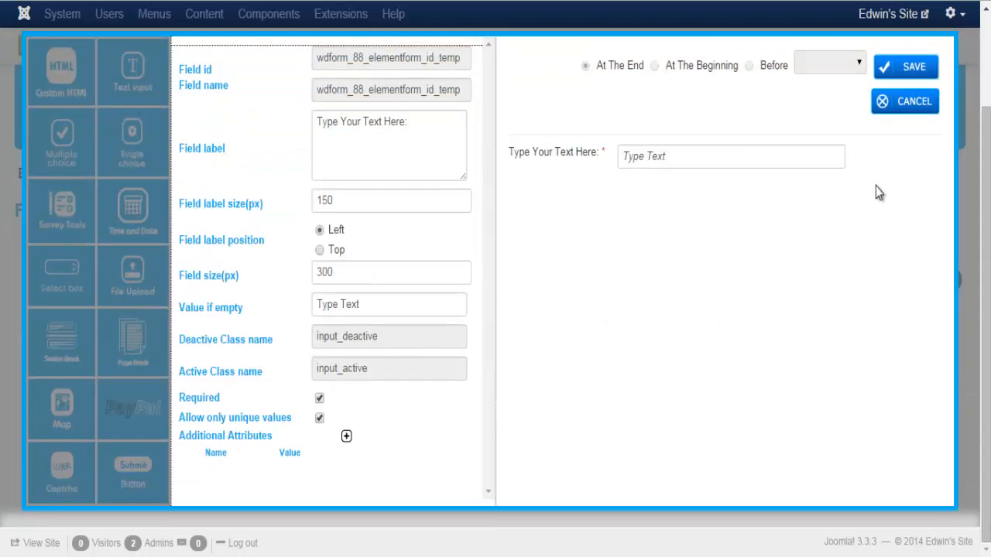
left_click(896, 106)
mouse_move(133, 300)
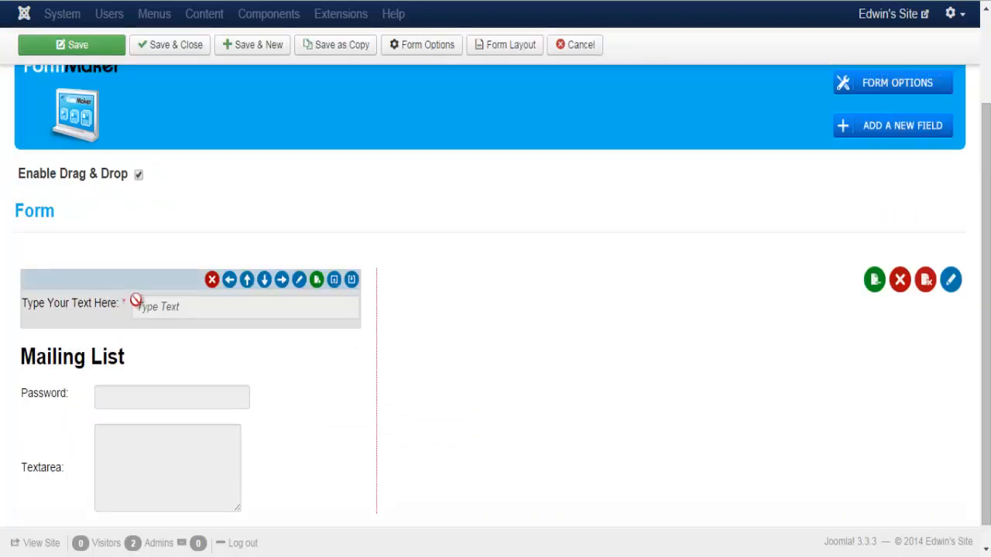
left_click(299, 281)
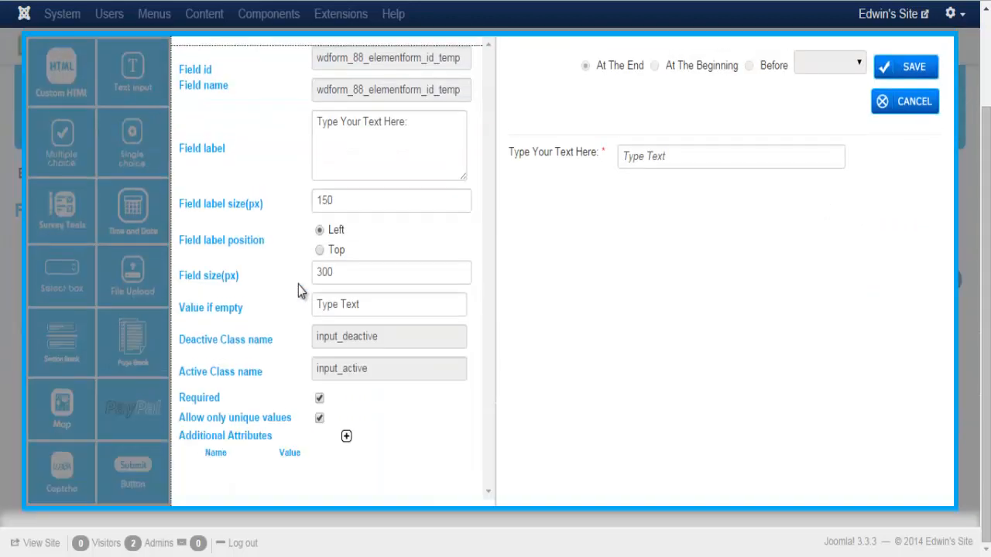
left_click(895, 109)
mouse_move(115, 300)
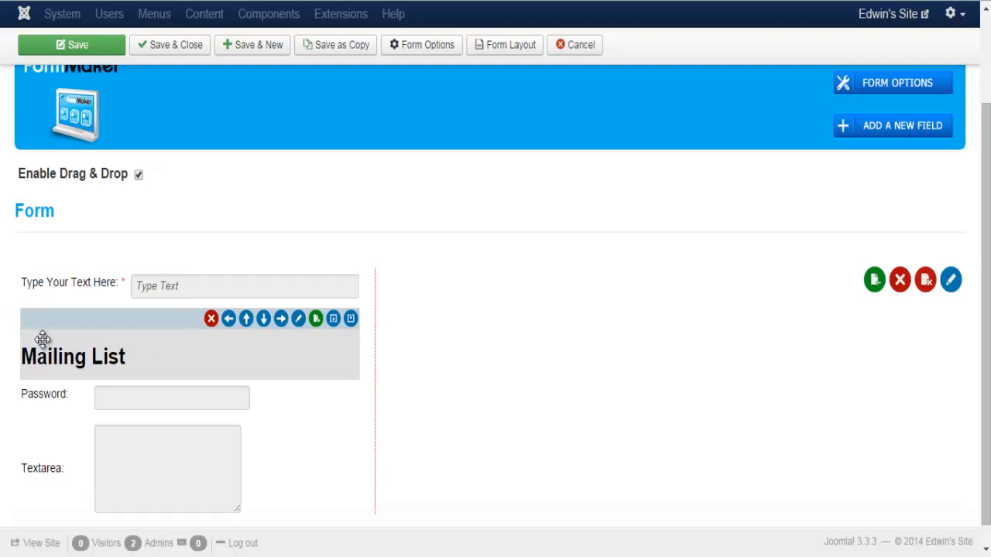
Move the Mailing List heading up past Textarea, Password and the text field to the top
left_click_drag(40, 340, 50, 258)
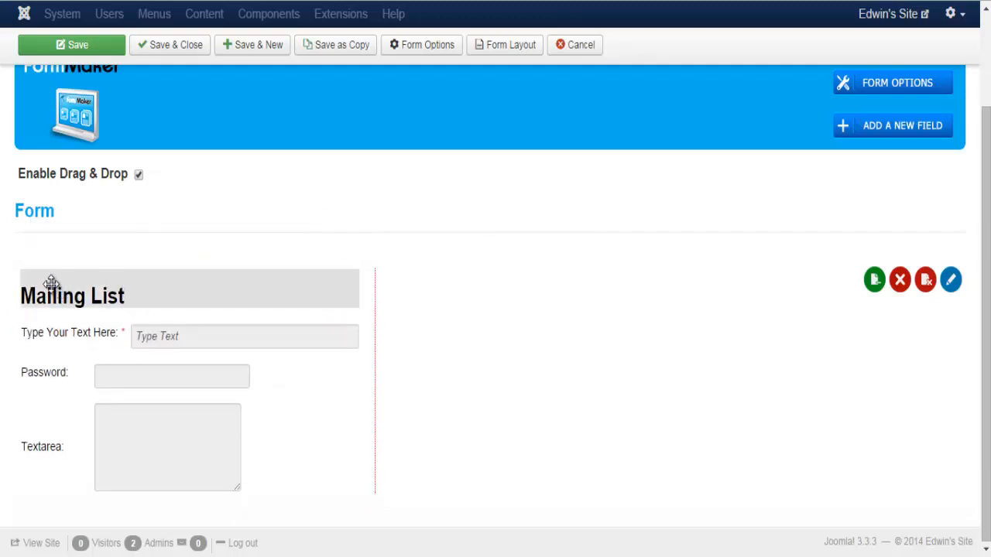
left_click_drag(51, 283, 421, 287)
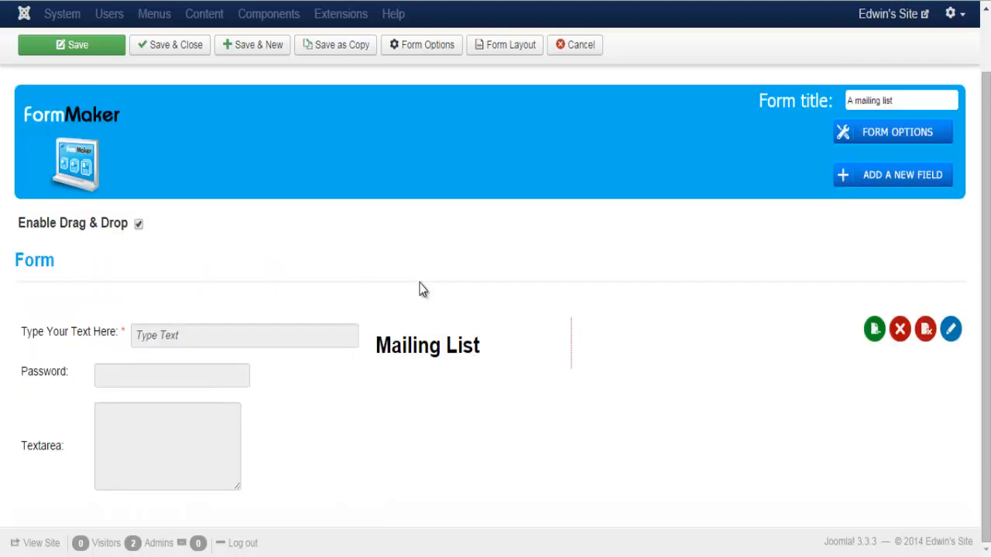
left_click_drag(398, 323, 77, 387)
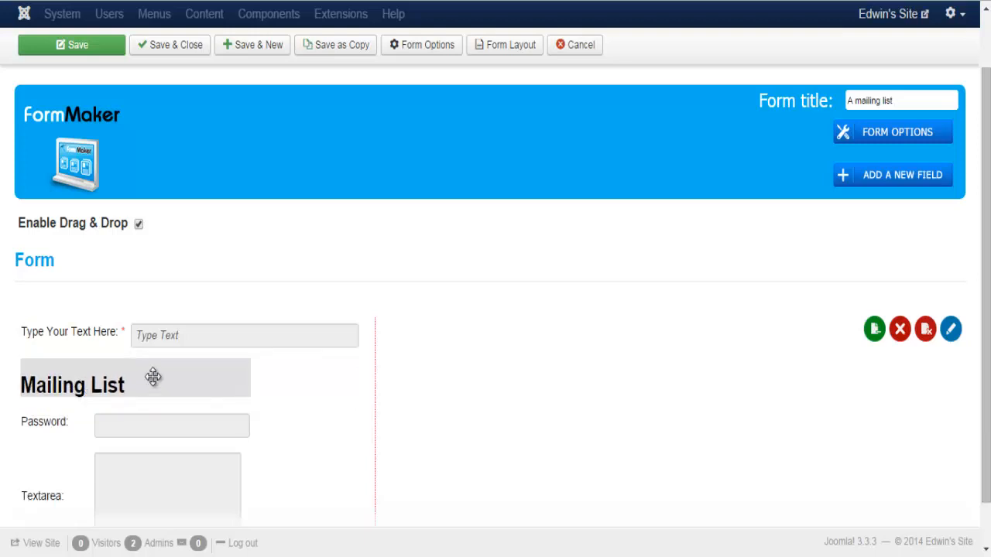
mouse_move(144, 386)
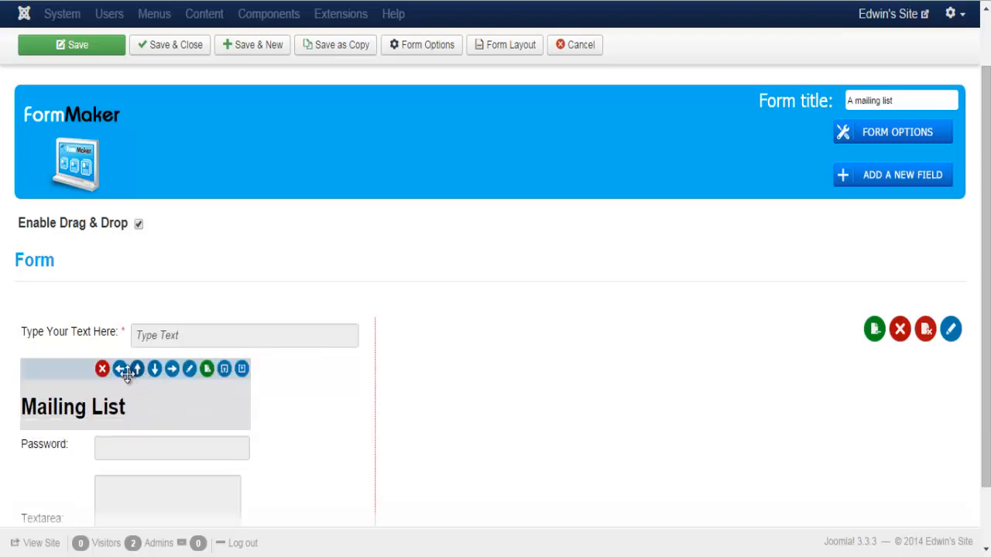
left_click(138, 371)
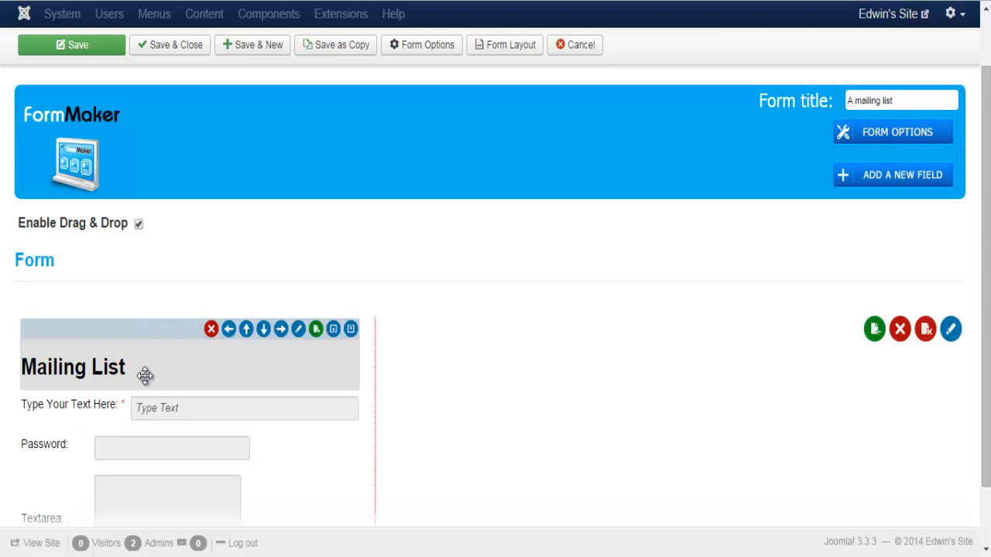
left_click(264, 331)
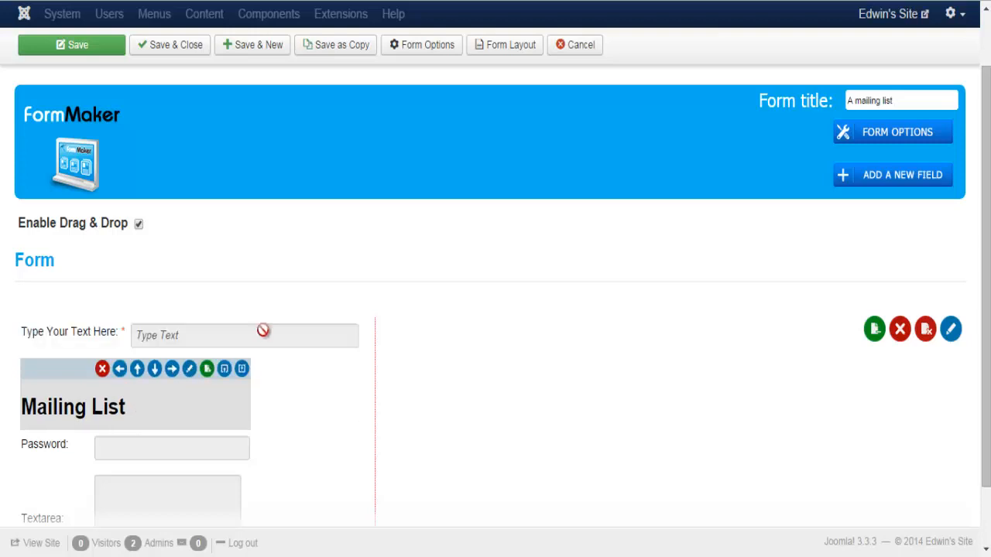
left_click(178, 370)
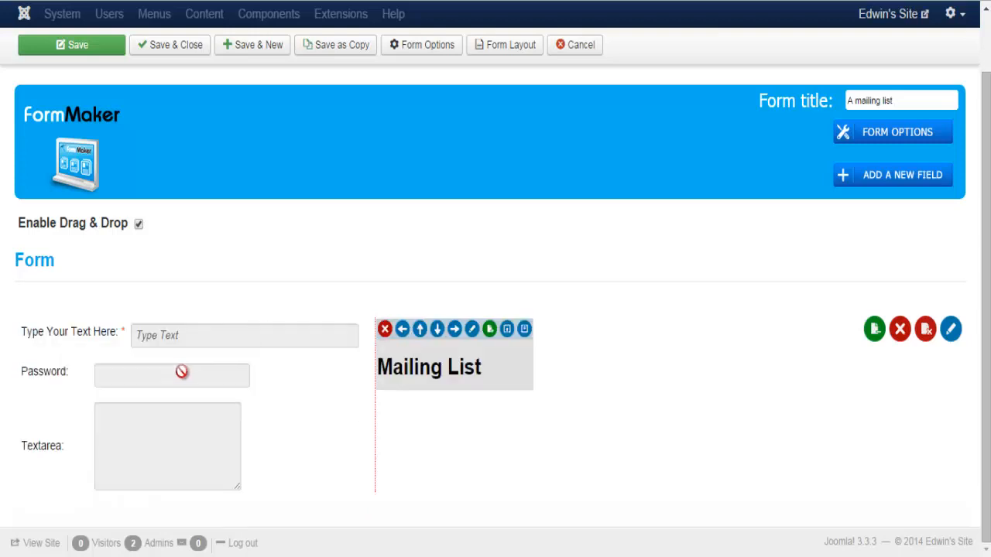
left_click(403, 331)
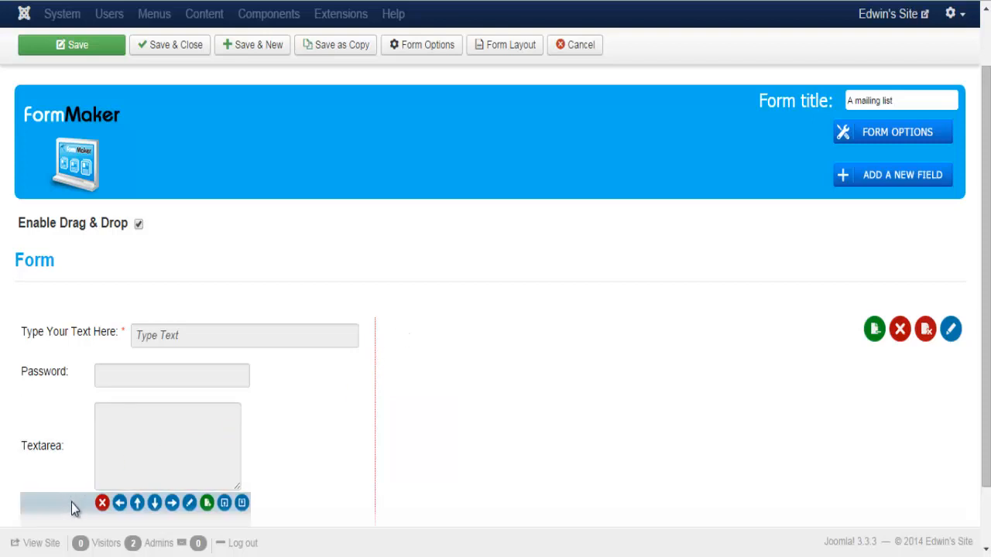
left_click(137, 503)
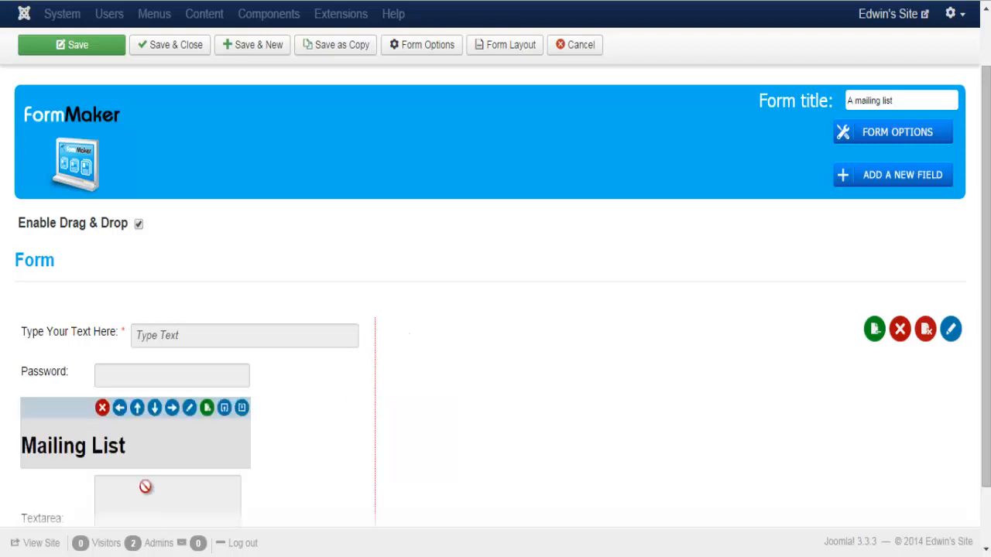
left_click(138, 410)
left_click(137, 369)
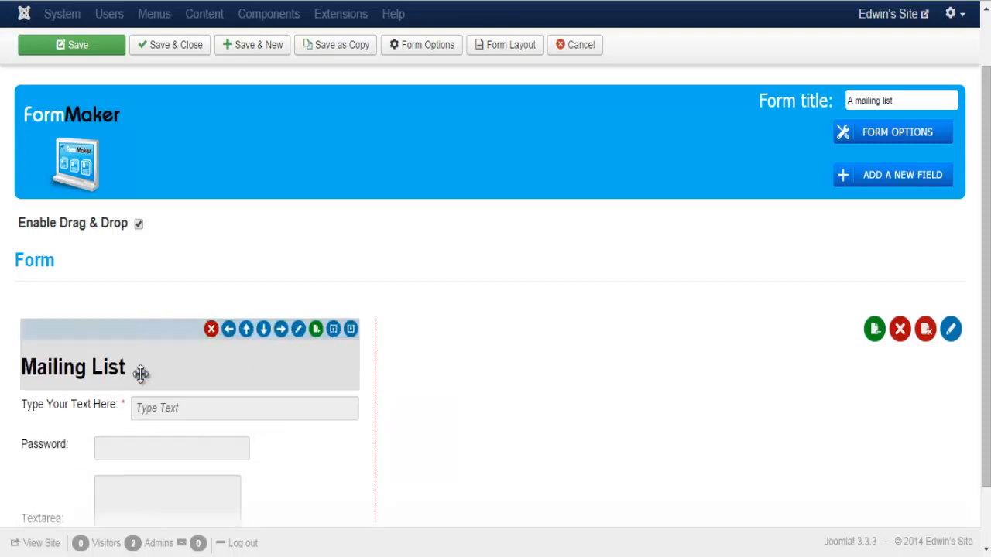
Toggle Enable Drag & Drop off and back on, then start adding a new field
left_click(139, 225)
left_click(139, 224)
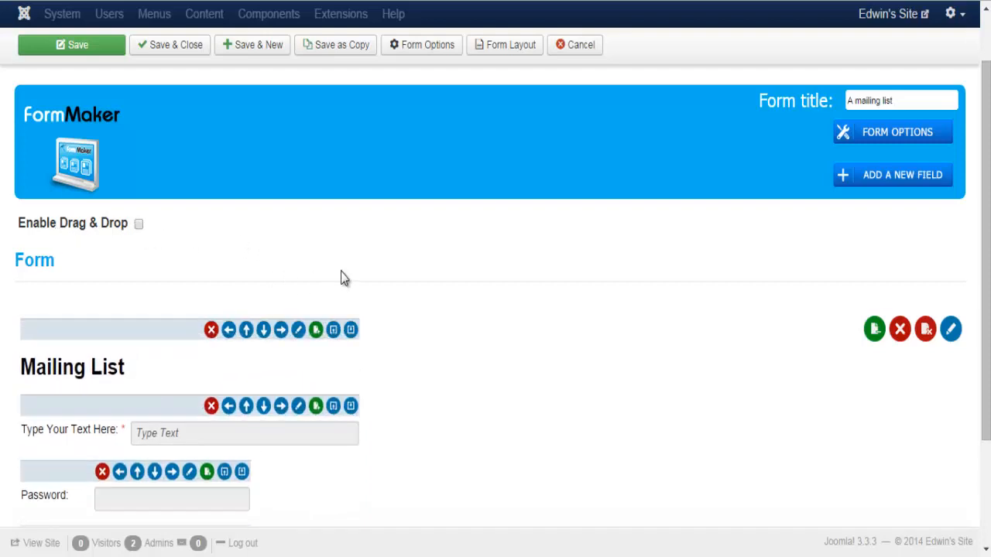
scroll(345, 278, "down", 2)
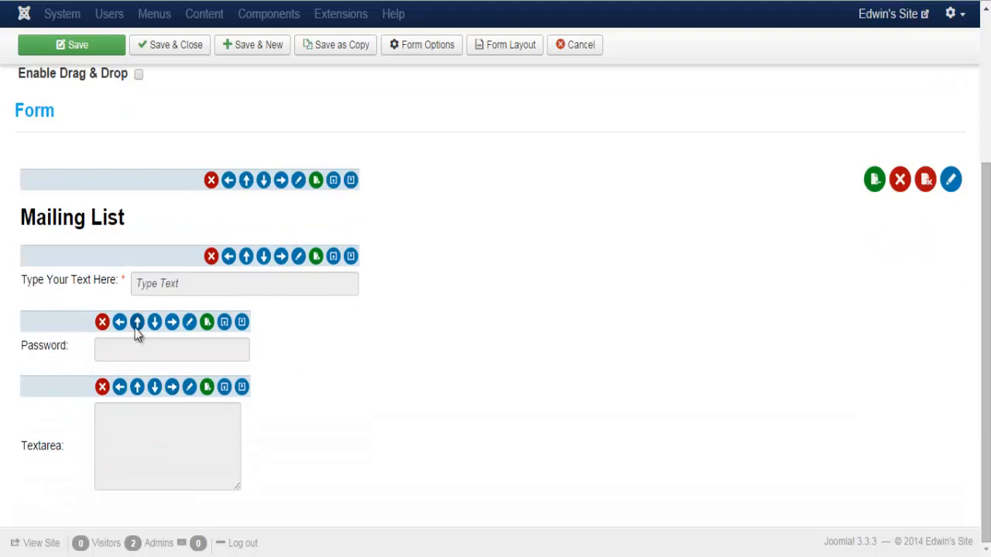
scroll(329, 267, "up", 1)
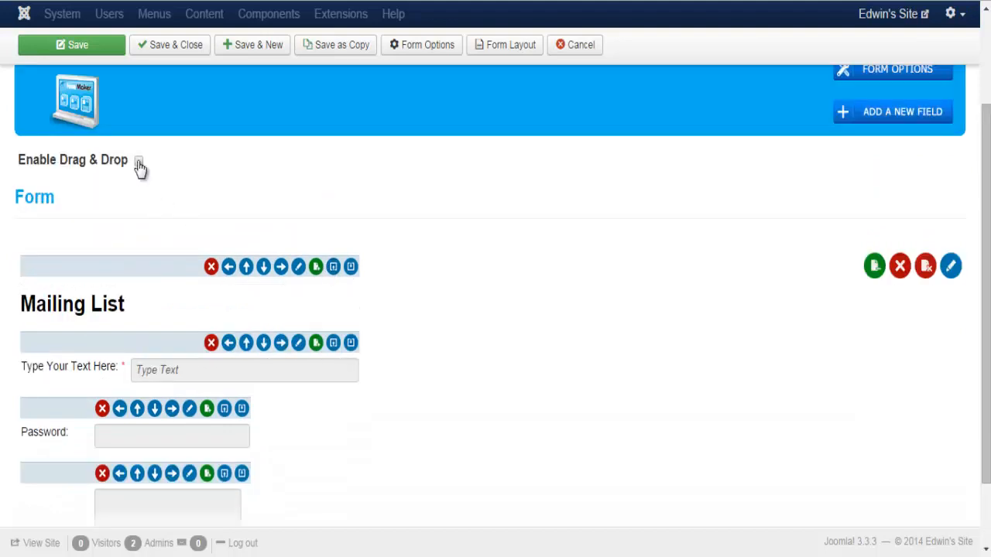
left_click(138, 164)
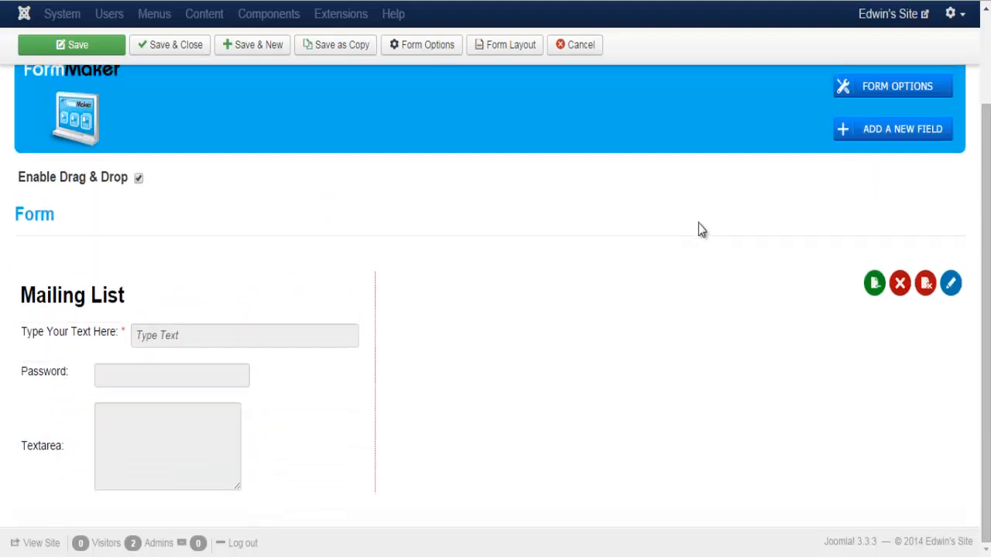
left_click(858, 136)
Add a Name field in Extended format with Title, First, Last and Middle boxes, and save it
left_click(133, 74)
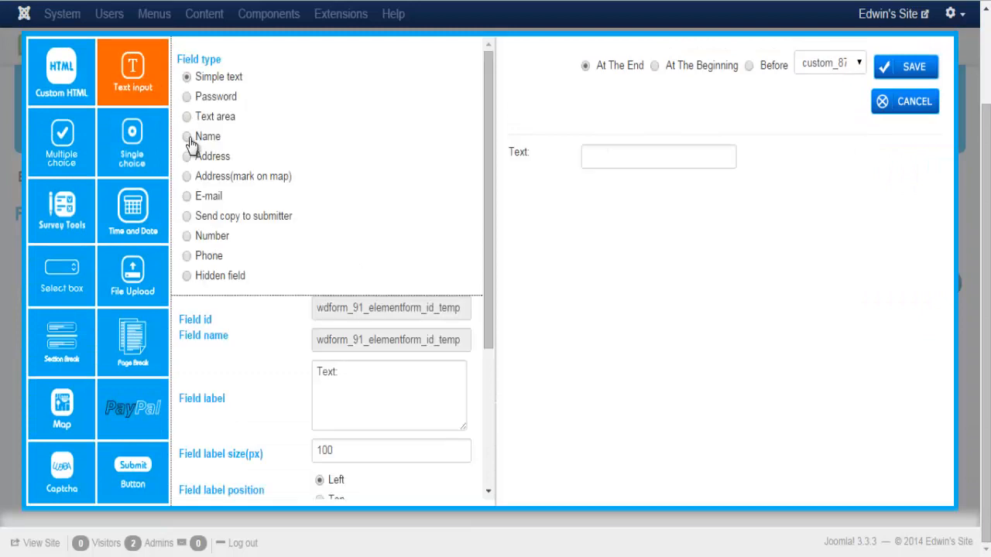
left_click(193, 137)
left_click_drag(500, 199, 500, 362)
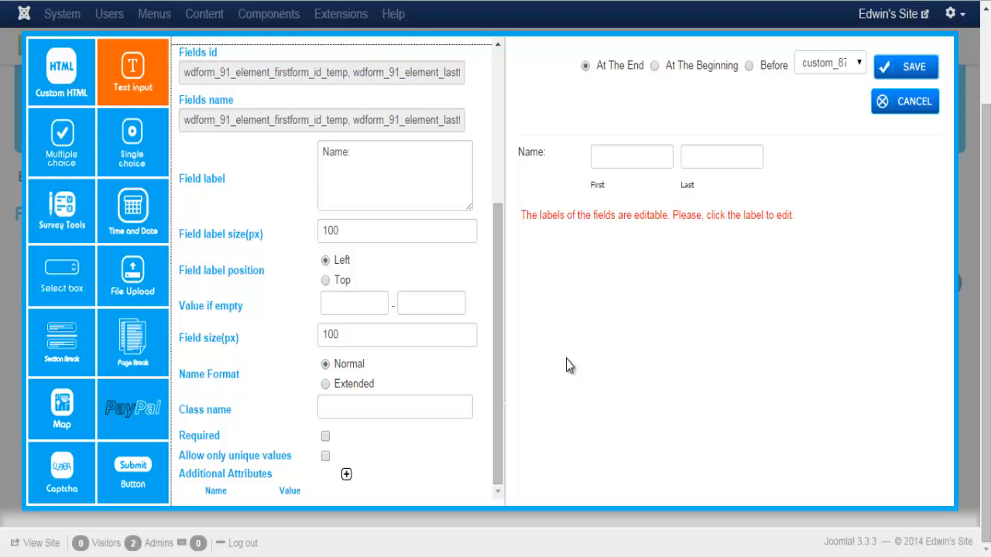
left_click(601, 186)
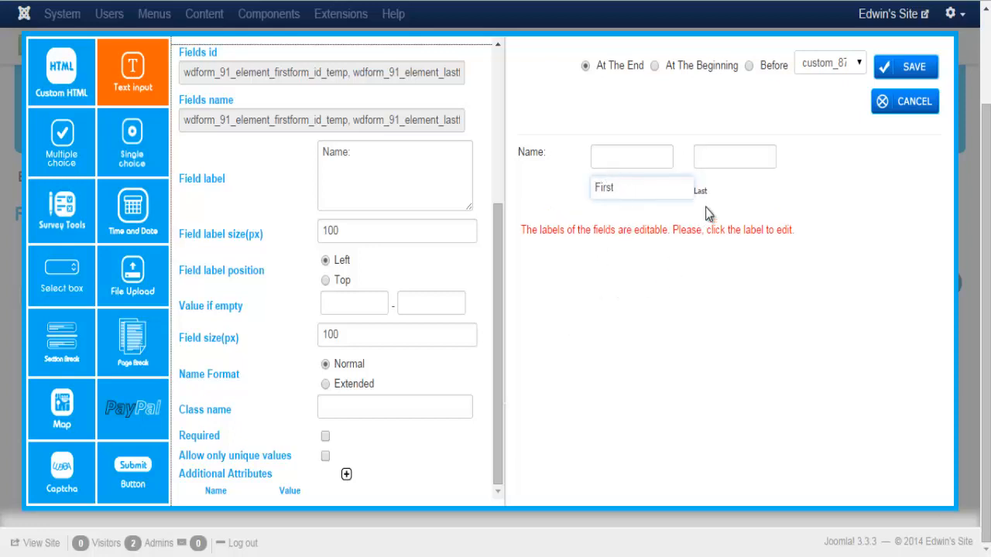
left_click(706, 195)
left_click(688, 192)
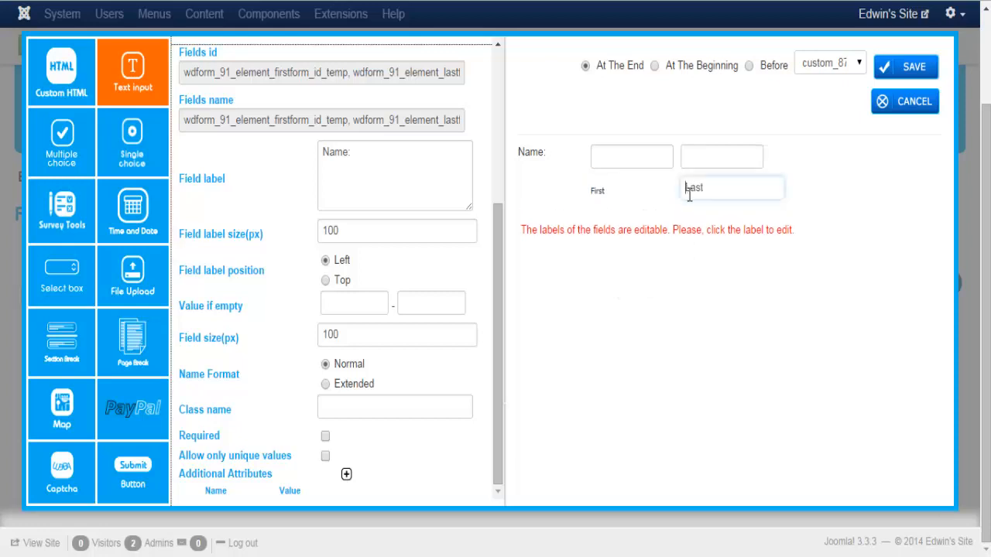
left_click(522, 200)
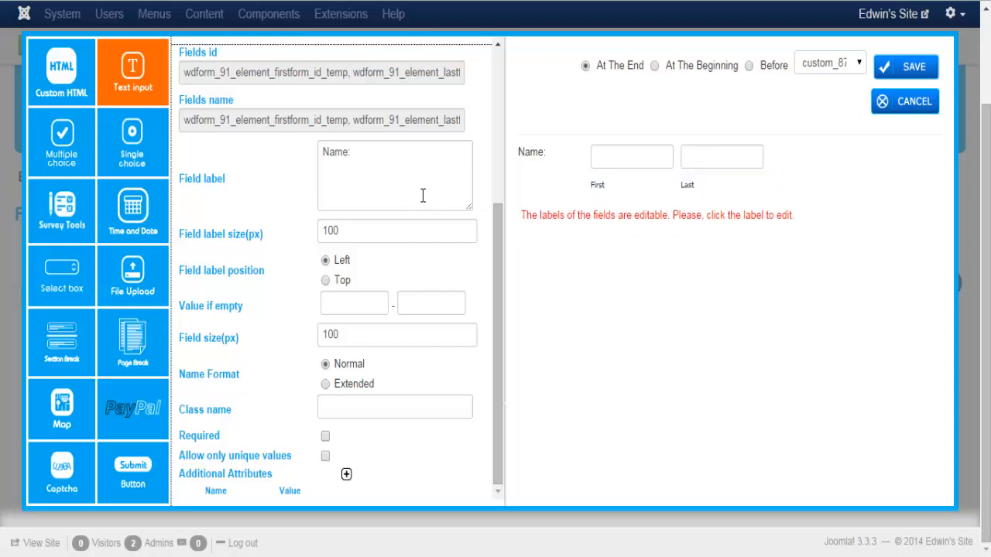
left_click(325, 386)
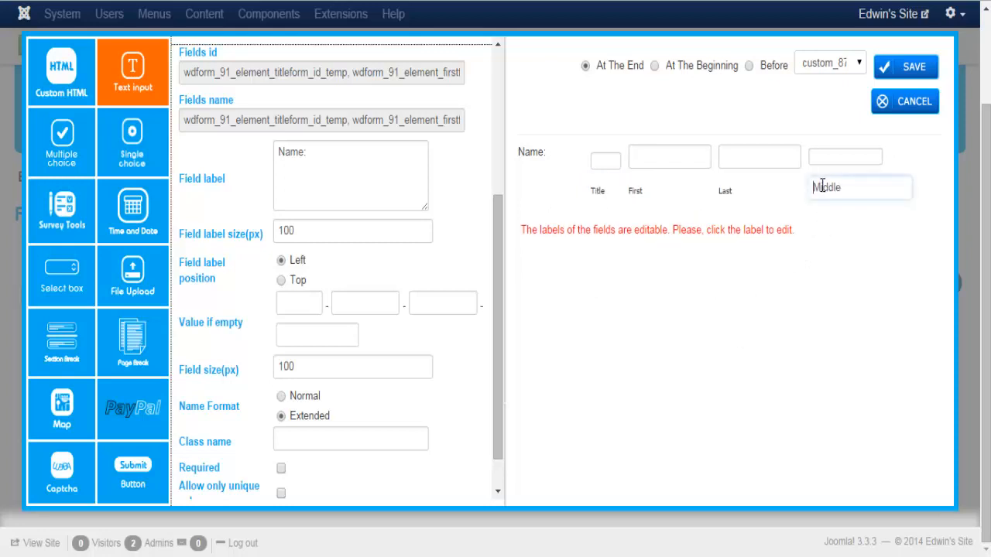
left_click(894, 74)
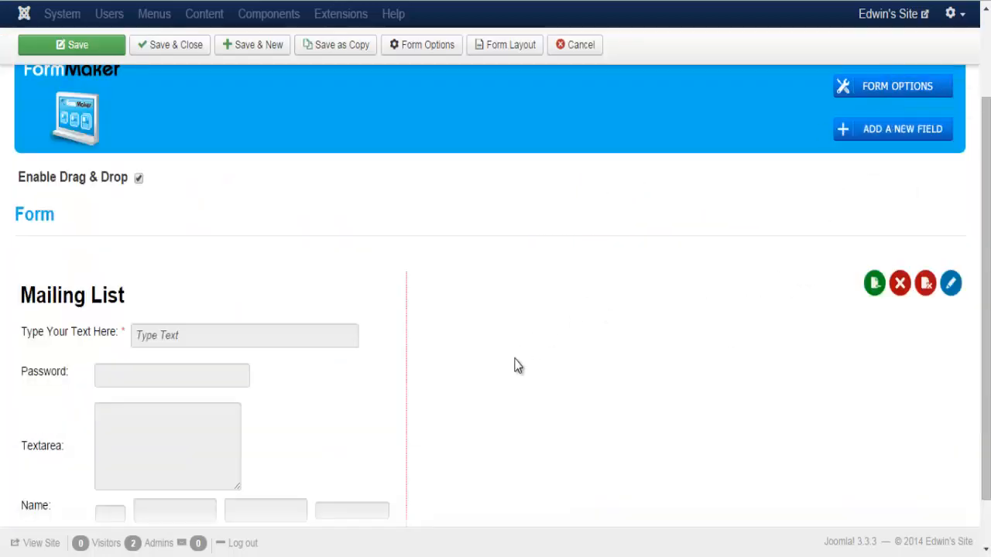
Add an Address field and review its Street Address, Street Address Line 2 and City sub-labels
scroll(325, 465, "down", 1)
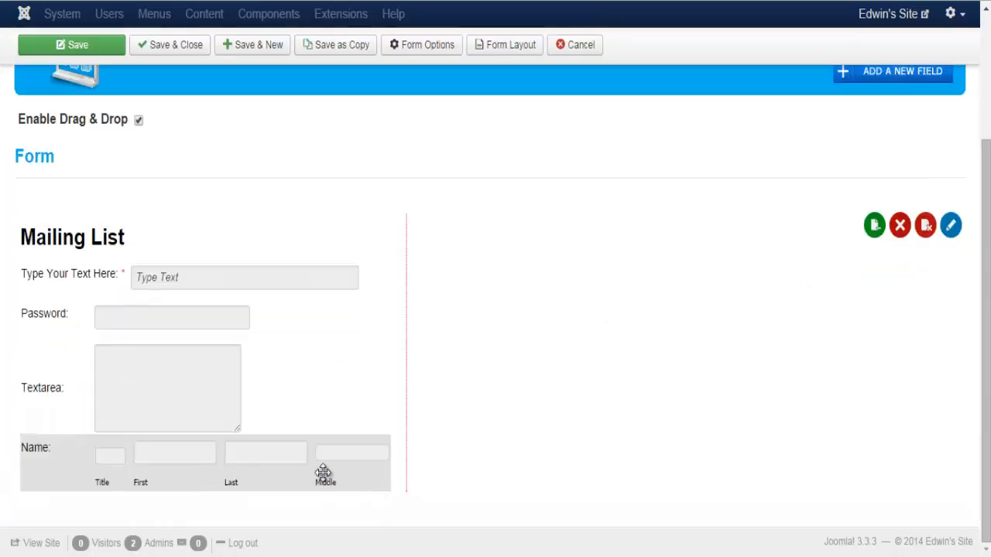
left_click(883, 79)
left_click(150, 86)
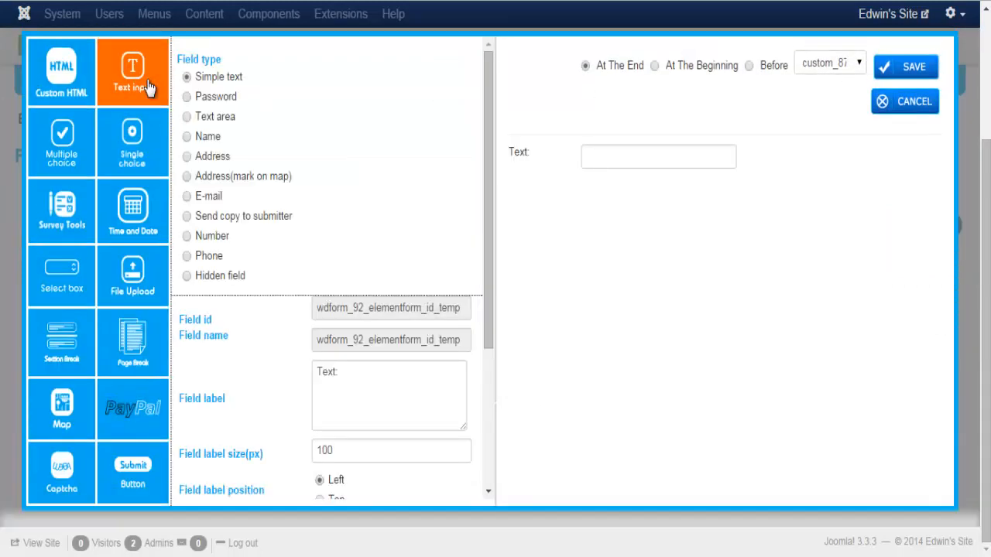
left_click(187, 157)
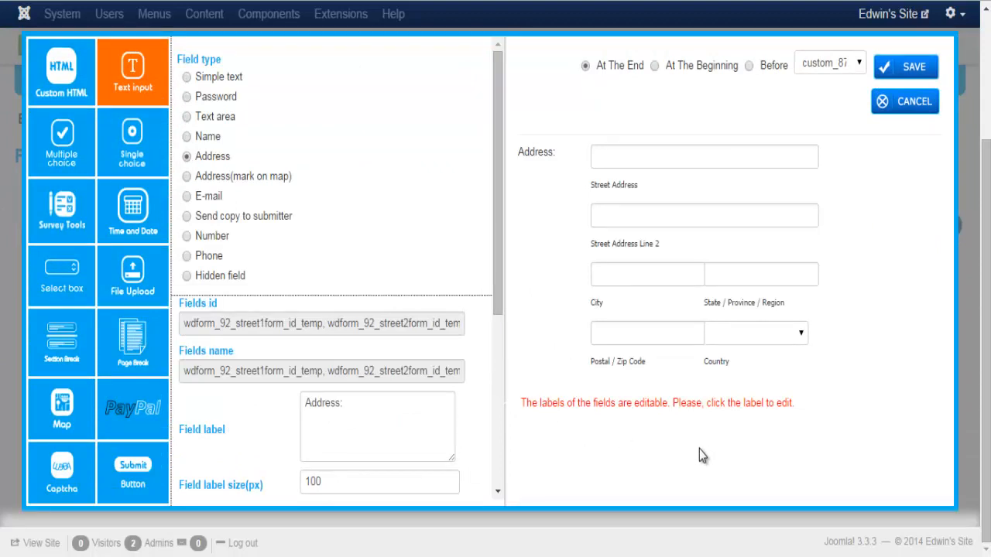
left_click(620, 186)
left_click(624, 258)
left_click(624, 244)
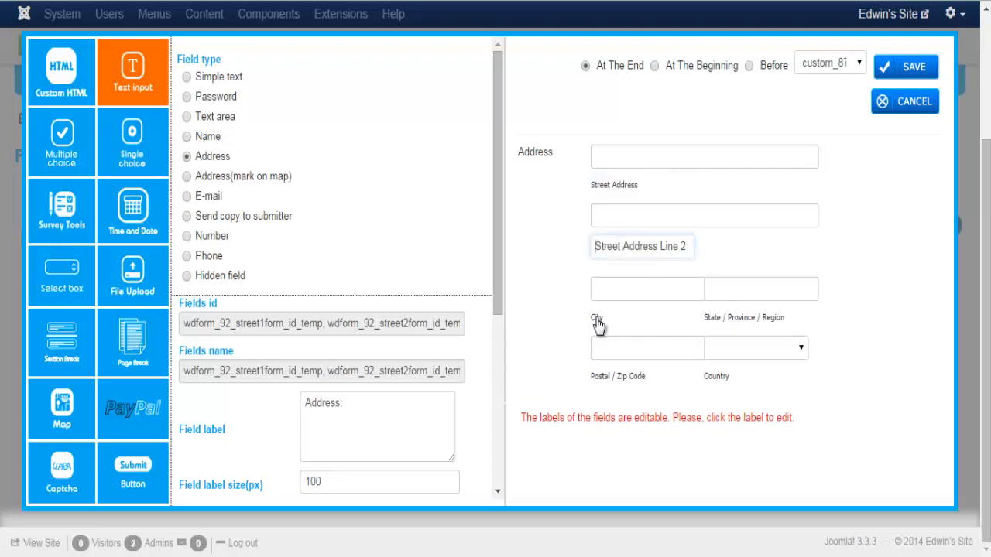
left_click(597, 324)
left_click(599, 306)
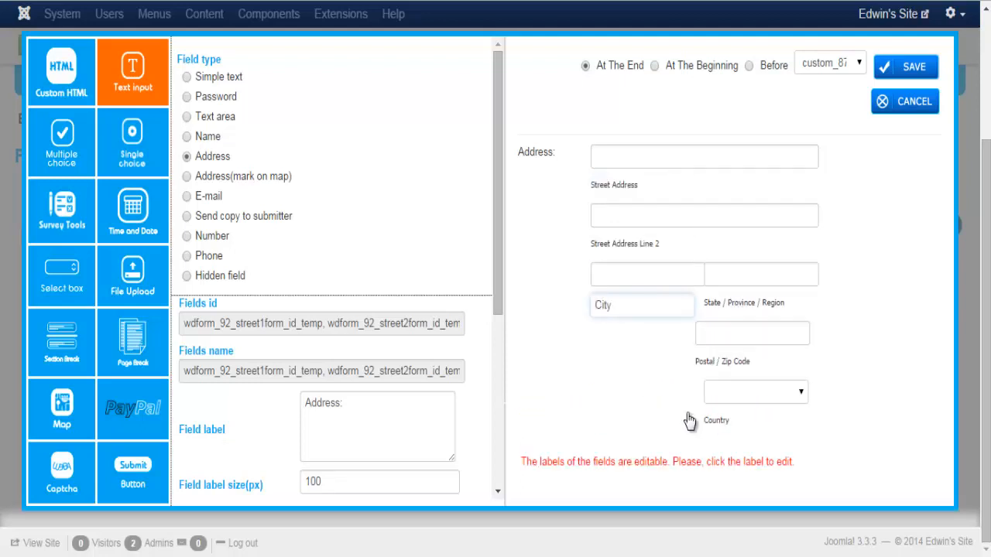
left_click(563, 383)
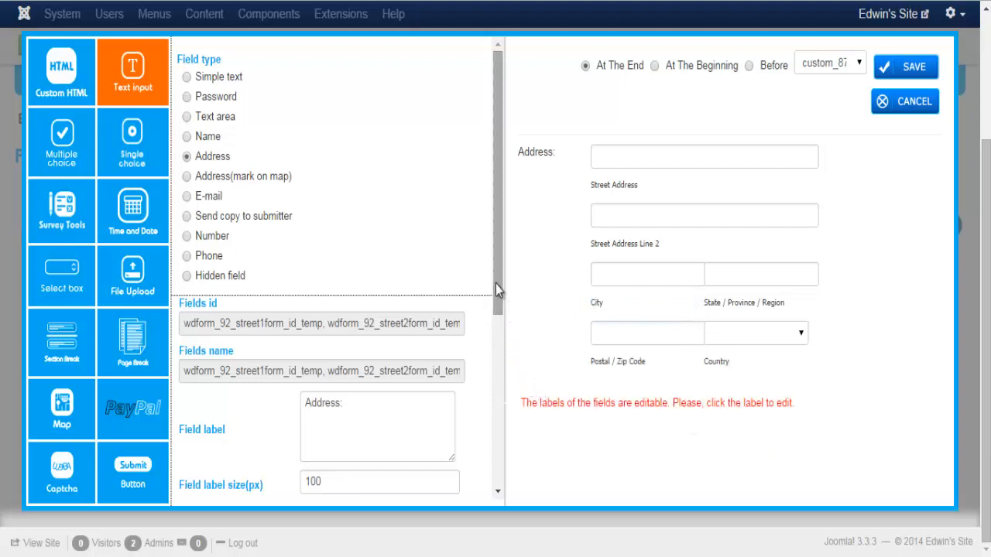
Keep the Country part enabled and turn on Use list for US states
left_click_drag(498, 287, 505, 474)
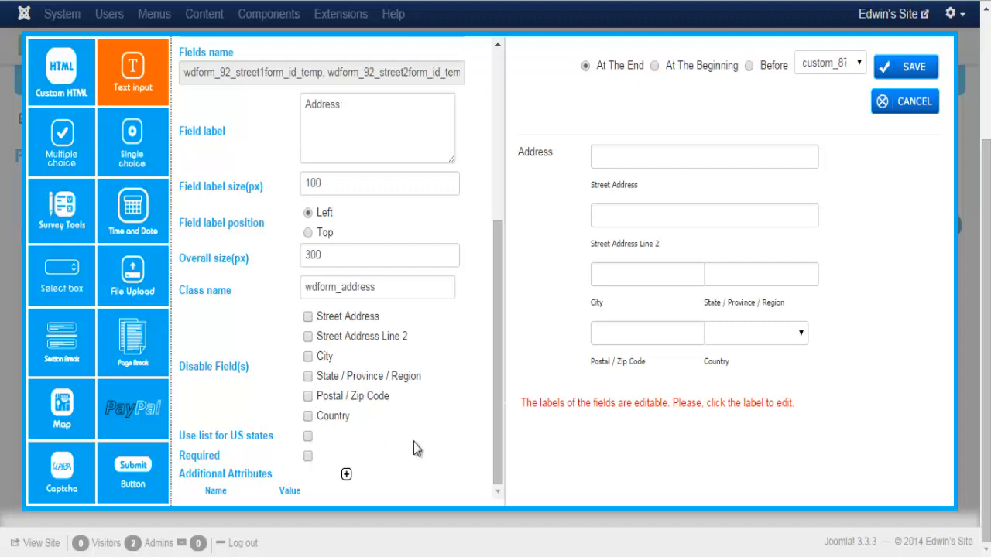
left_click(308, 416)
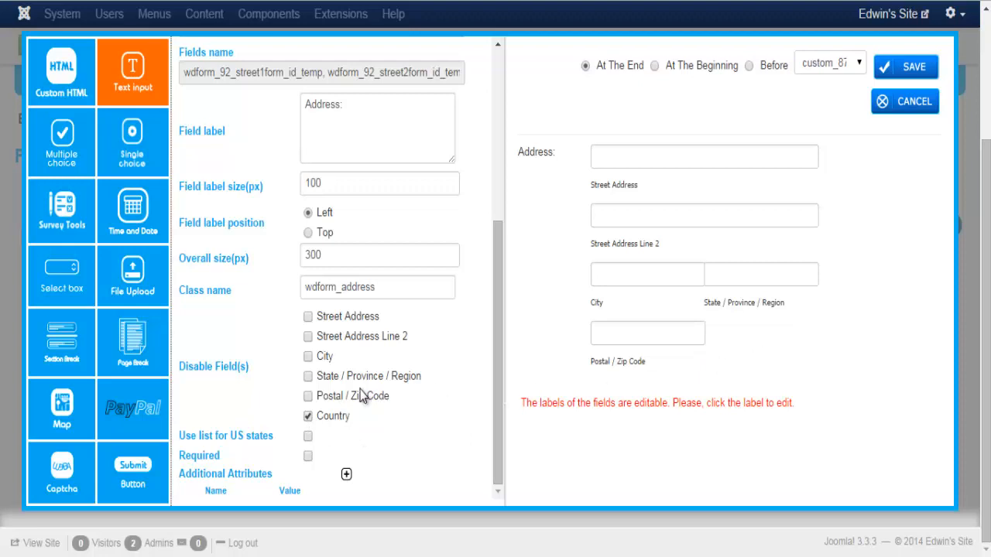
left_click(309, 416)
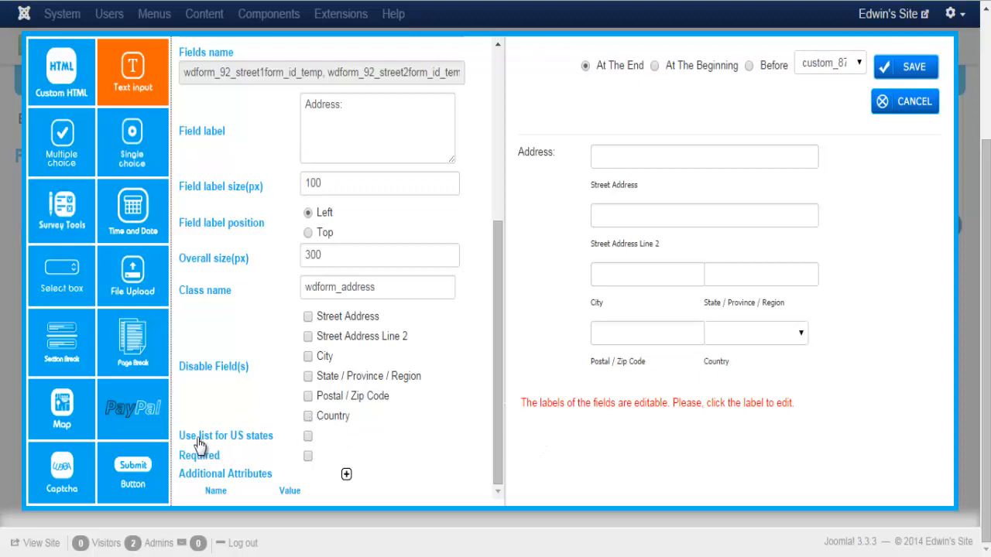
left_click(308, 438)
Test the preview's Country dropdown with United States and the State list, then save the Address field
left_click(801, 336)
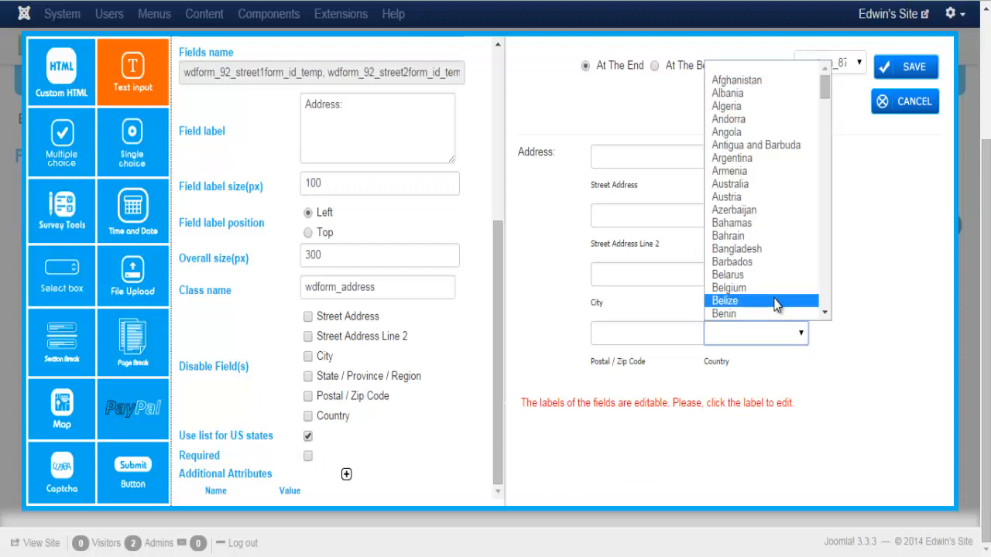
key("u")
scroll(829, 310, "down", 4)
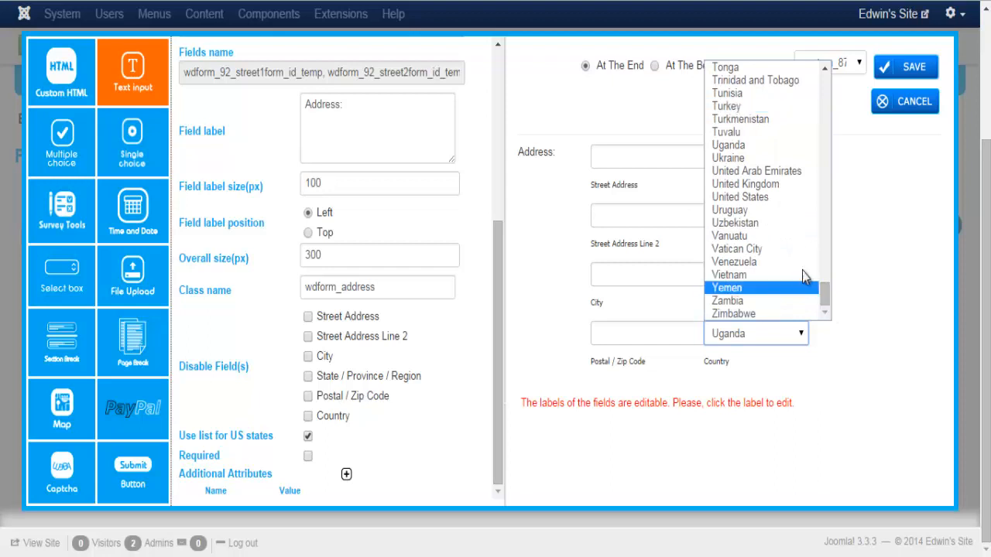
left_click(762, 199)
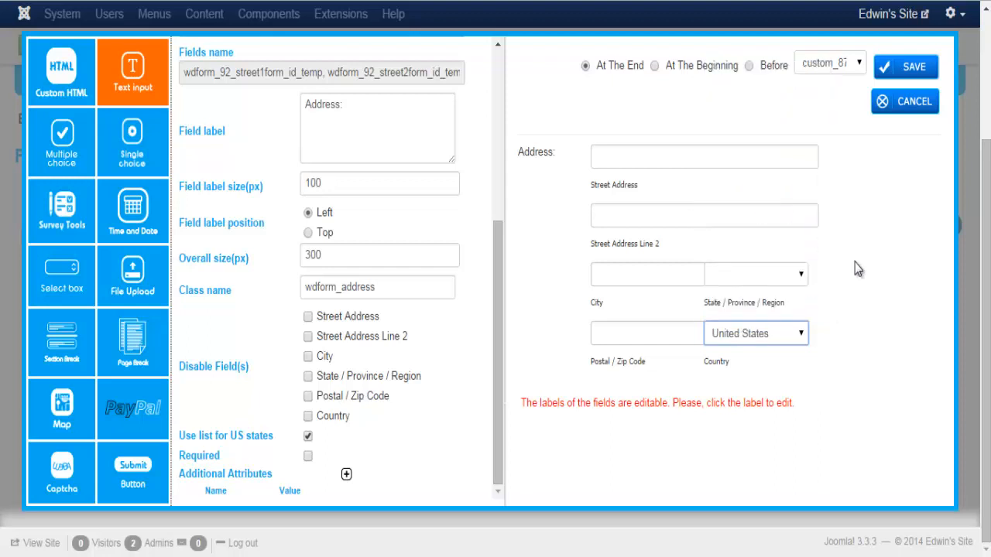
left_click(802, 278)
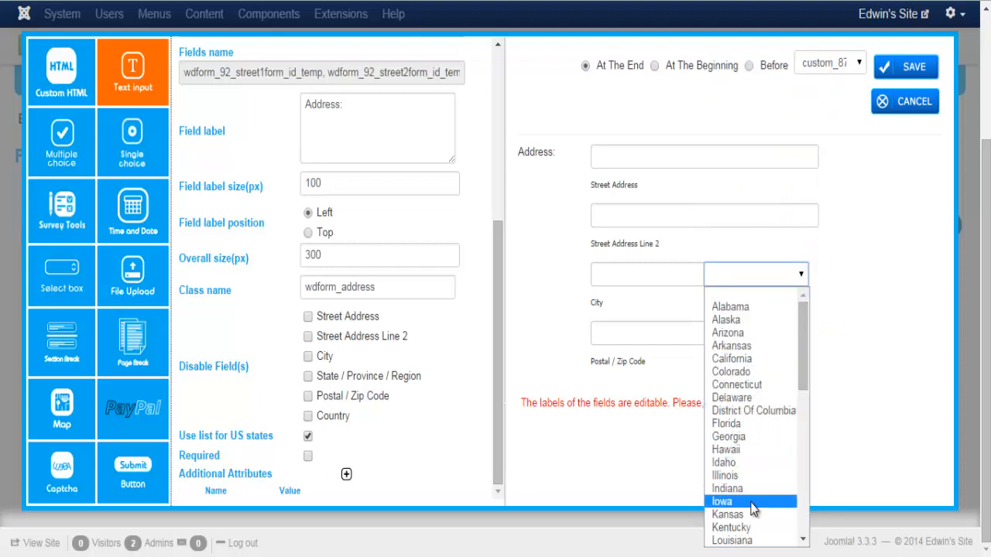
left_click(736, 298)
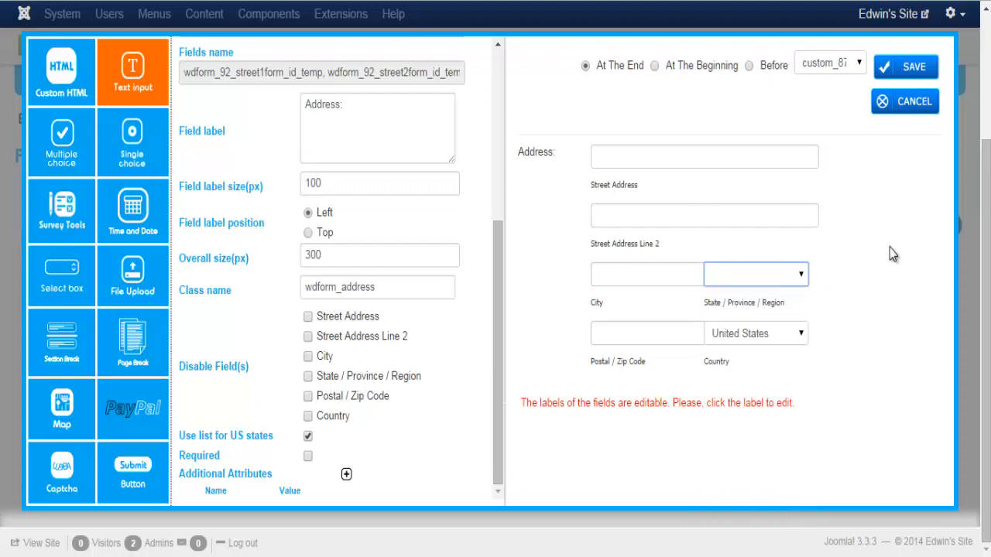
left_click(909, 68)
scroll(564, 281, "down", 3)
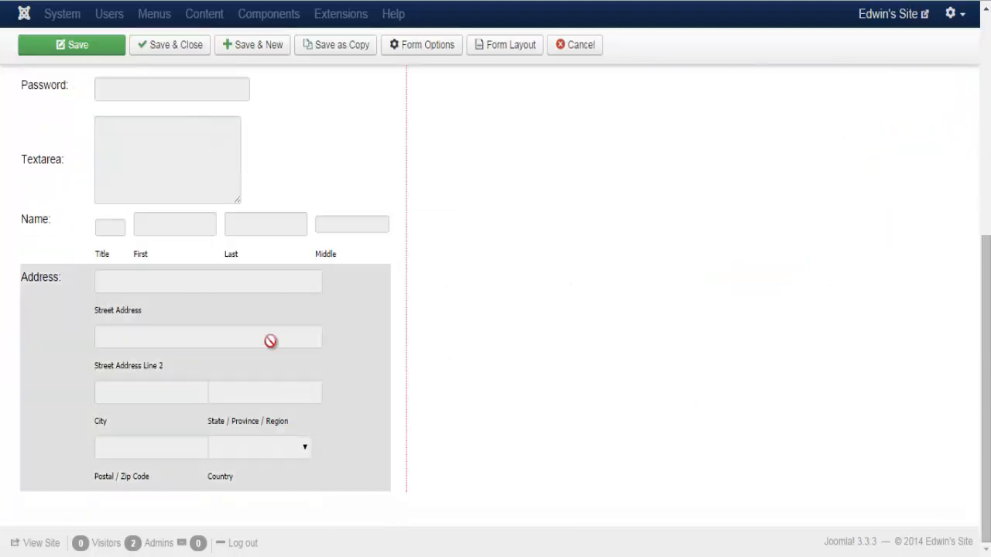
Start a new Text input field of type Address (mark on map)
scroll(746, 310, "up", 5)
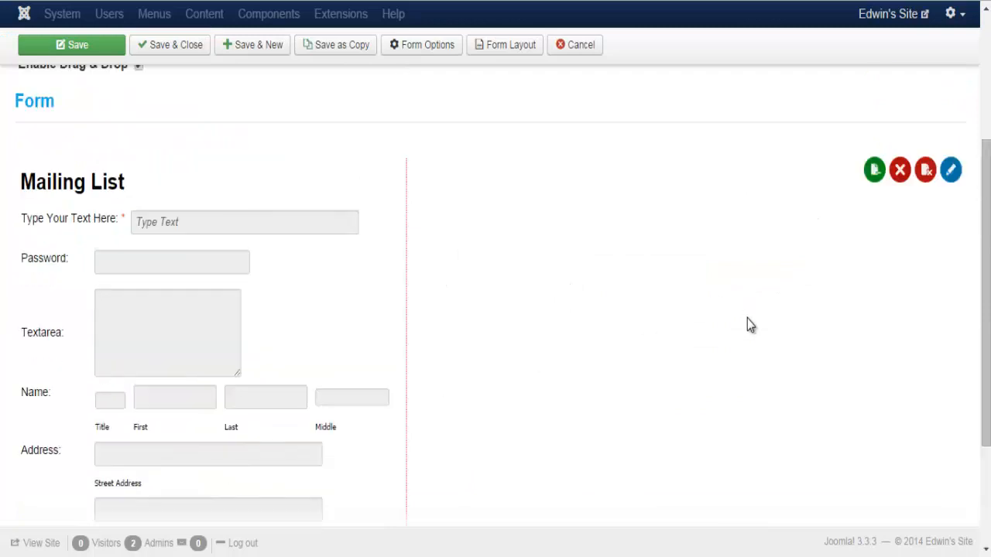
left_click(860, 198)
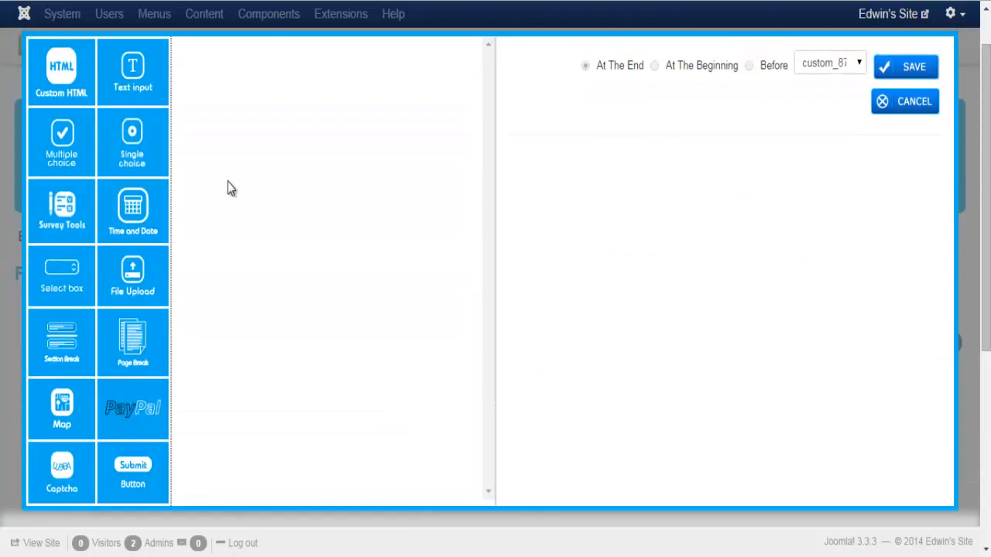
left_click(131, 87)
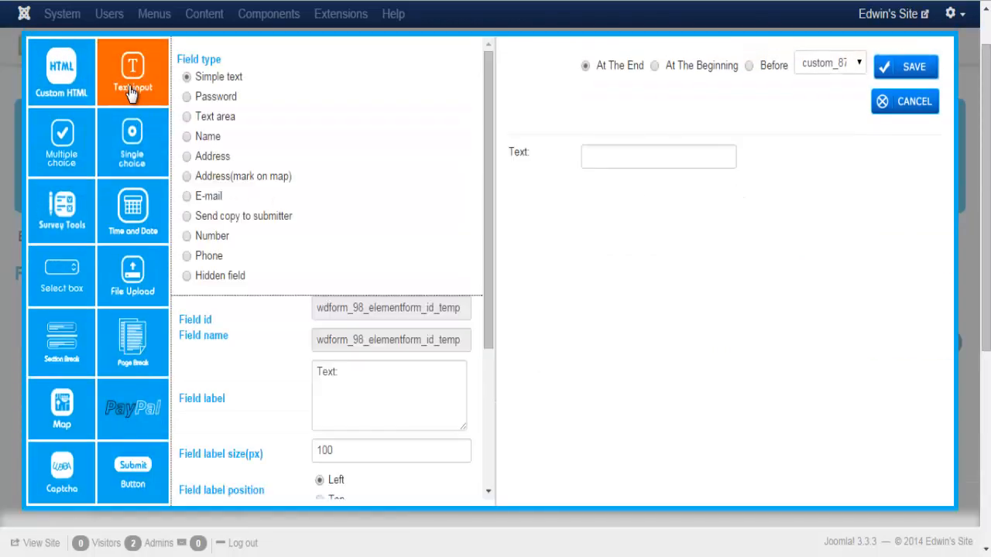
left_click(187, 177)
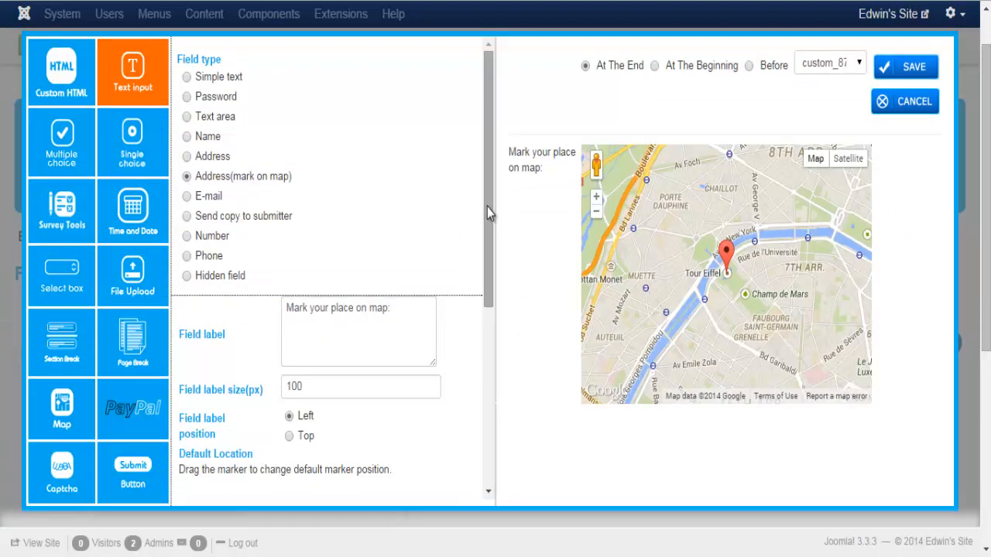
Move the default map marker to Rue de Sèvres, Paris, and set its info to 'Your Location'
left_click_drag(487, 206, 494, 223)
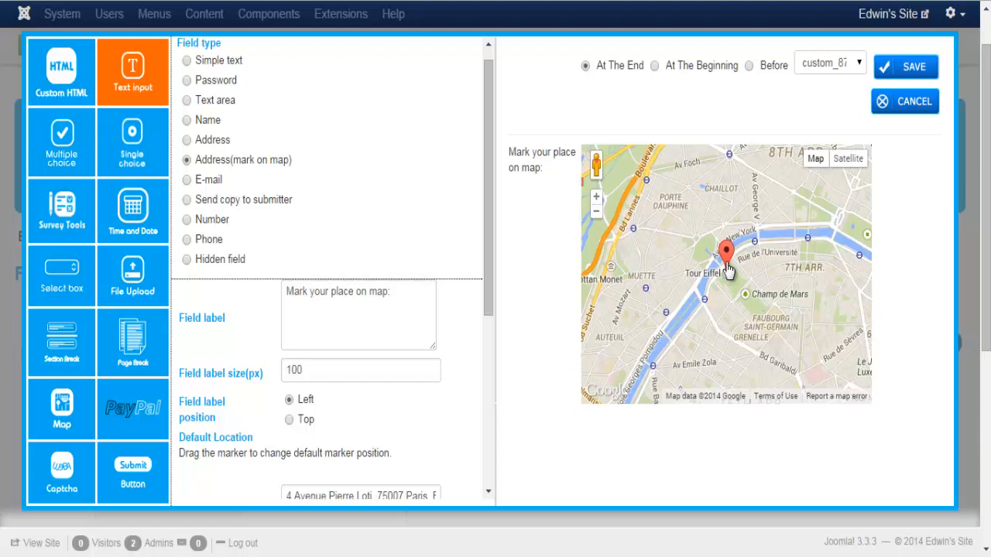
mouse_move(728, 269)
left_mouse_down()
mouse_move(668, 244)
mouse_move(648, 346)
mouse_move(751, 385)
mouse_move(765, 377)
mouse_move(763, 246)
mouse_move(751, 224)
mouse_move(831, 283)
left_mouse_up()
left_click_drag(489, 263, 495, 433)
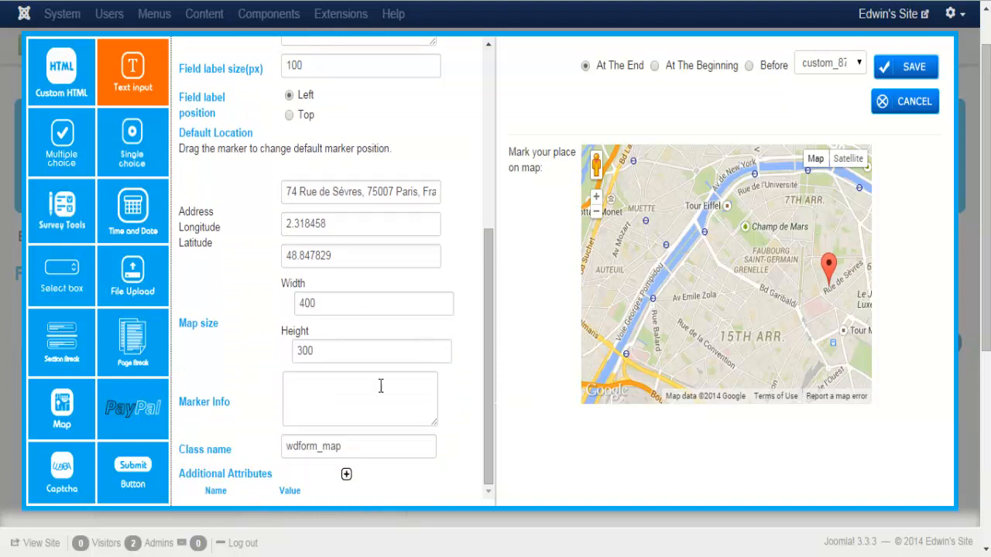
left_click(315, 396)
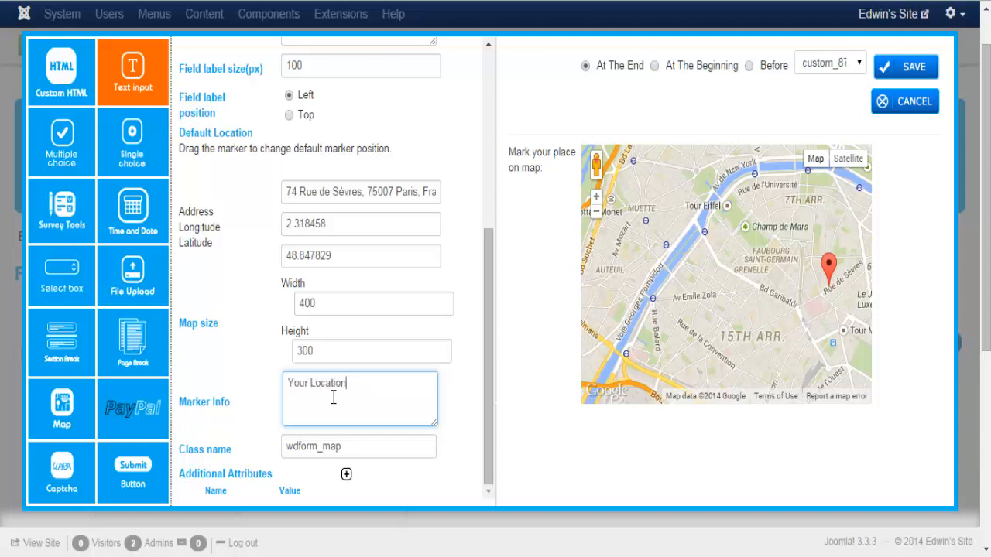
left_click(555, 358)
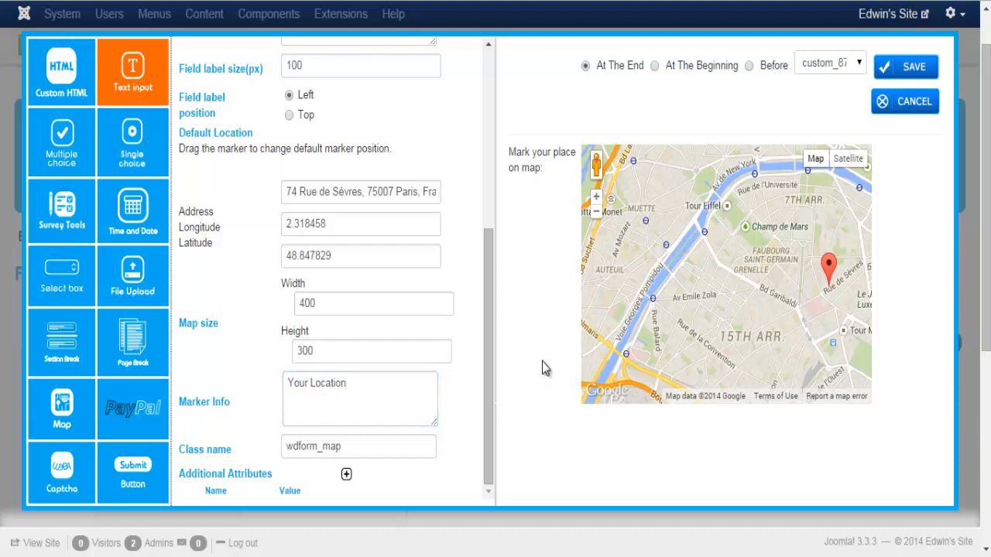
left_click(829, 267)
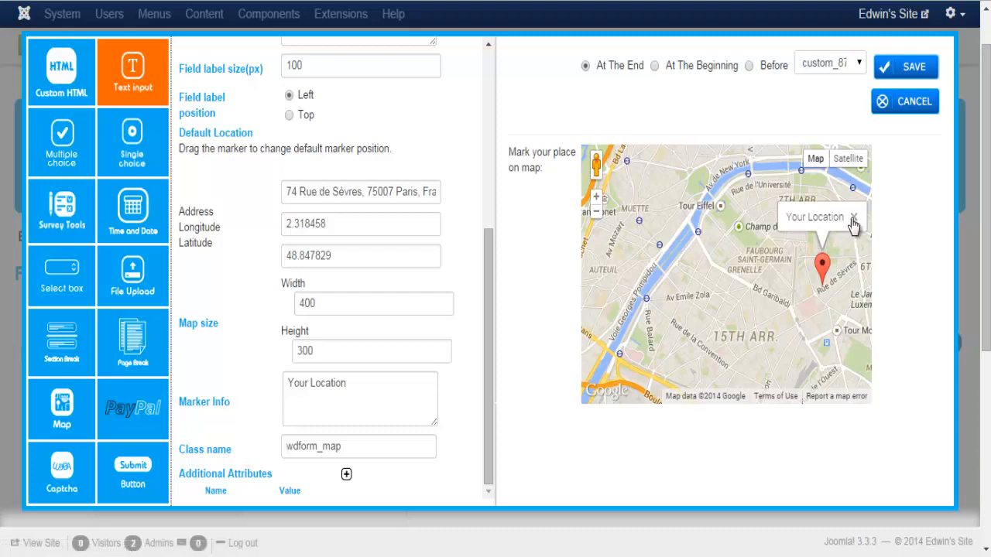
Save the Paris map field into the Mailing List form
left_click(891, 67)
scroll(619, 247, "down", 10)
scroll(556, 320, "down", 2)
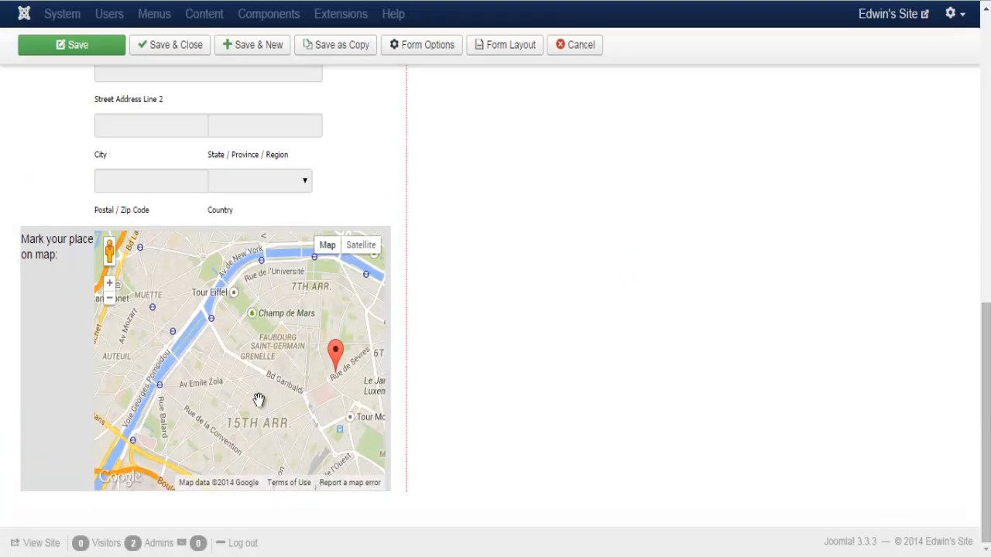
scroll(694, 397, "up", 5)
scroll(694, 397, "up", 3)
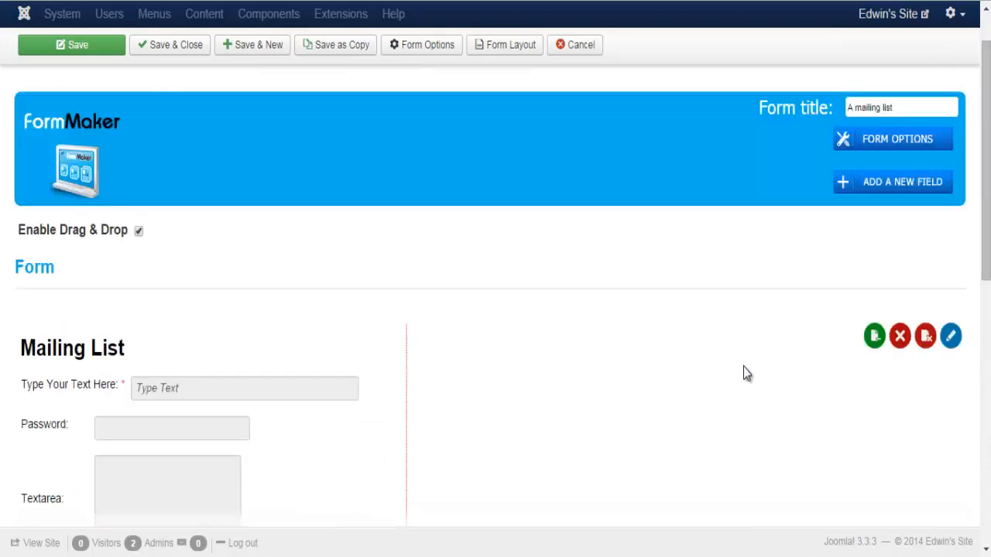
Add a Text input E-mail field to the end of the form
left_click(878, 185)
left_click(139, 75)
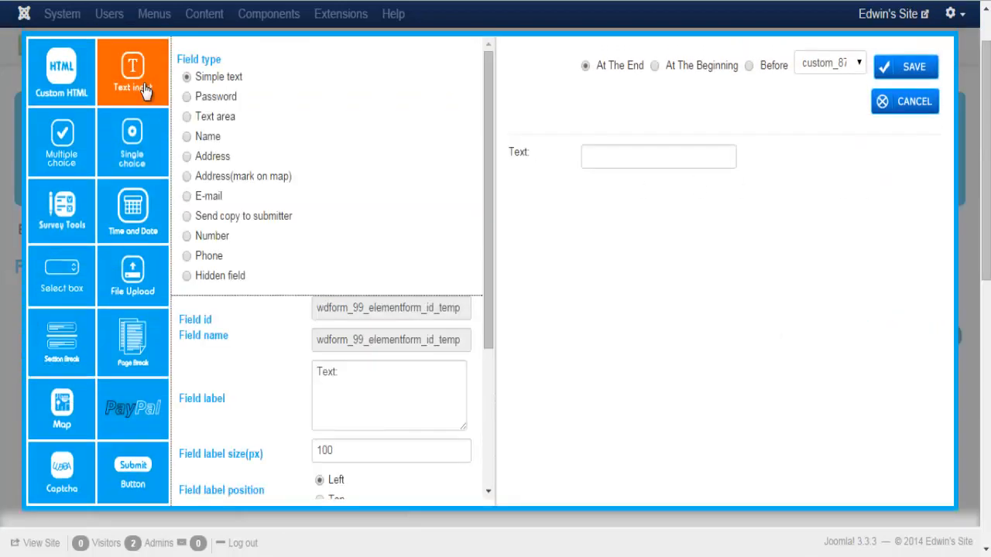
left_click(188, 198)
left_click_drag(487, 151, 494, 291)
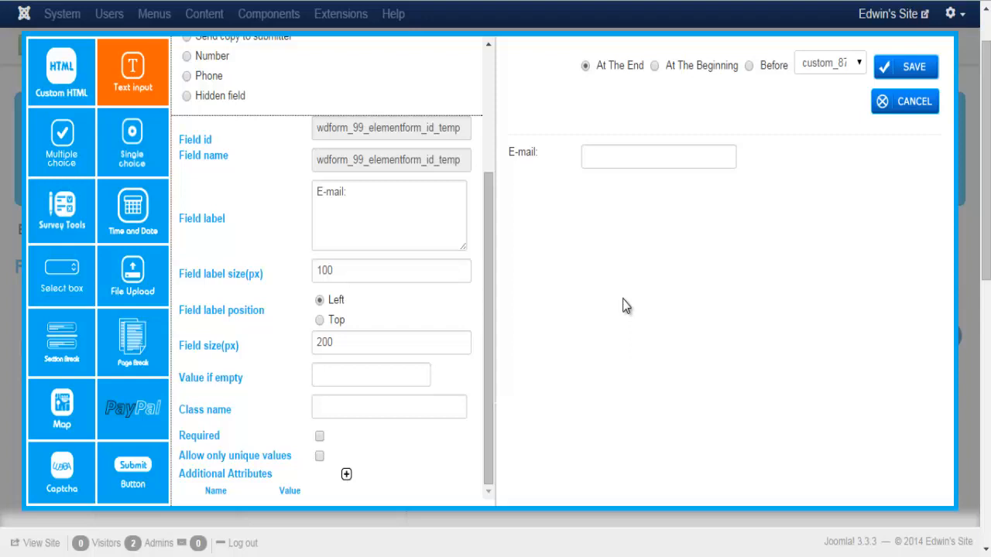
left_click(905, 99)
left_click_drag(987, 176, 989, 125)
Add a Number field after the E-mail field, briefly trying Send copy to submitter first
left_click(875, 288)
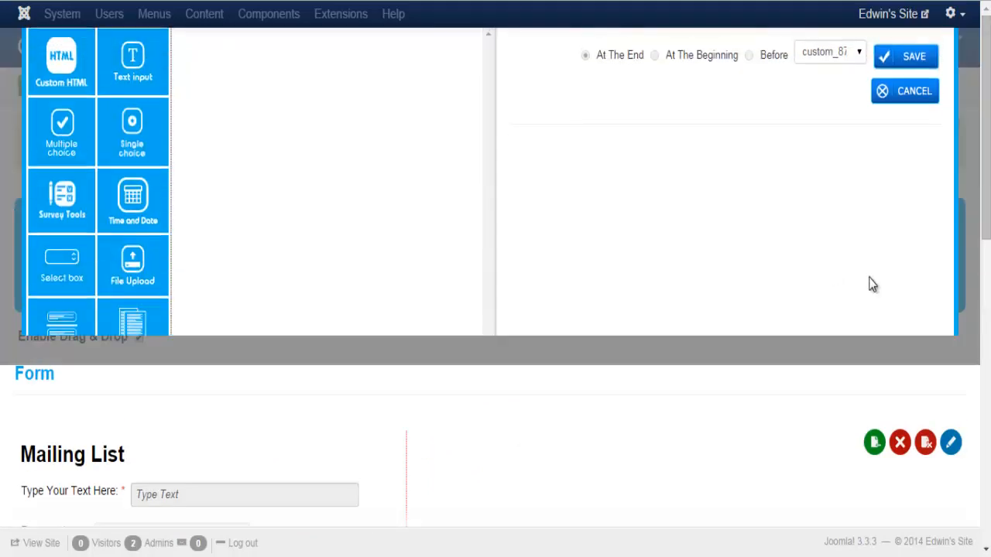
left_click(157, 83)
left_click(186, 216)
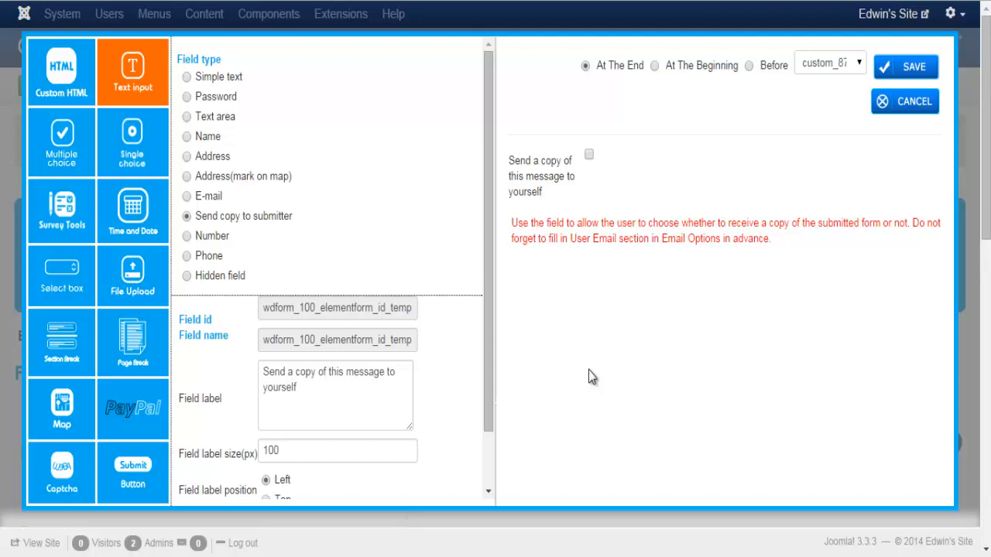
left_click(195, 237)
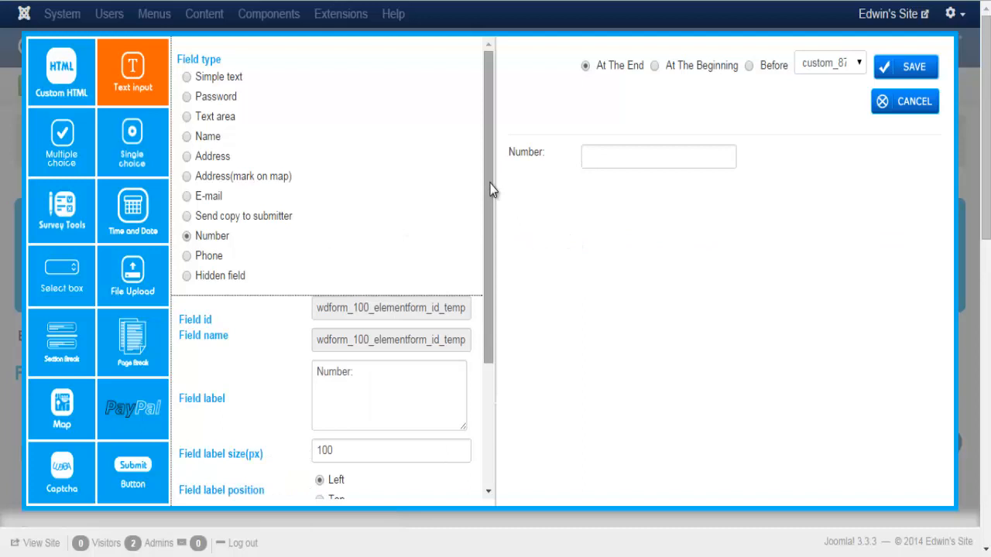
left_click_drag(492, 190, 492, 325)
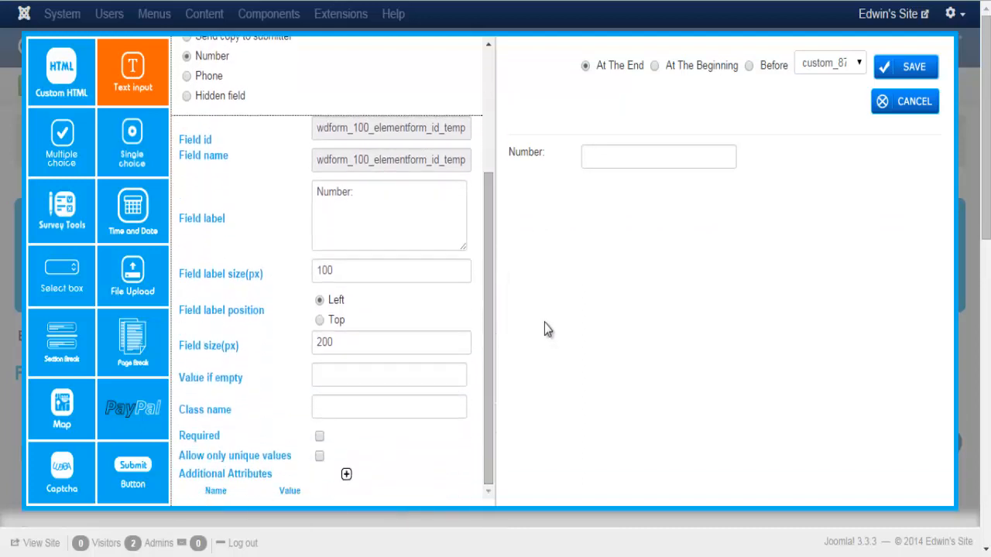
left_click(618, 159)
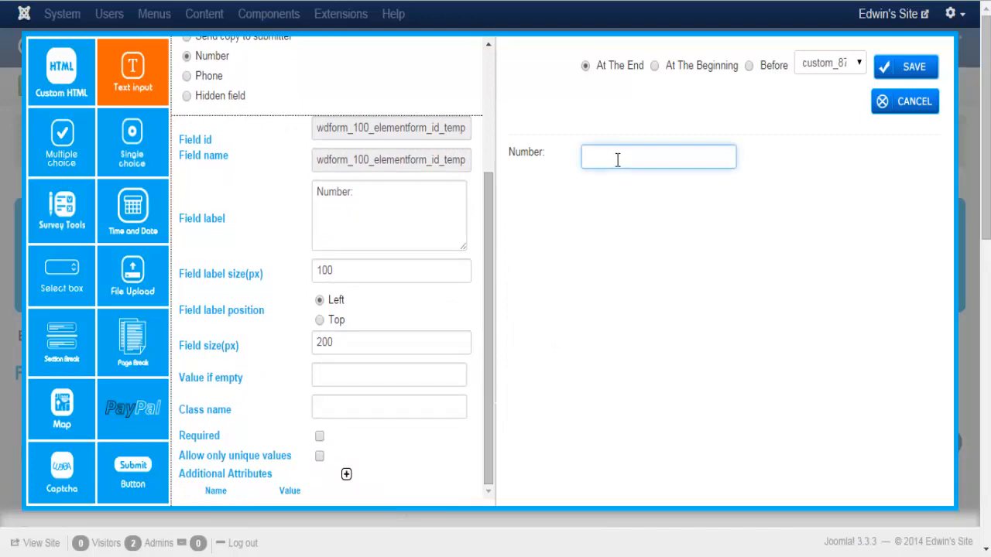
left_click(885, 101)
Start a new Text input field set to the Phone type
left_click_drag(986, 151, 987, 205)
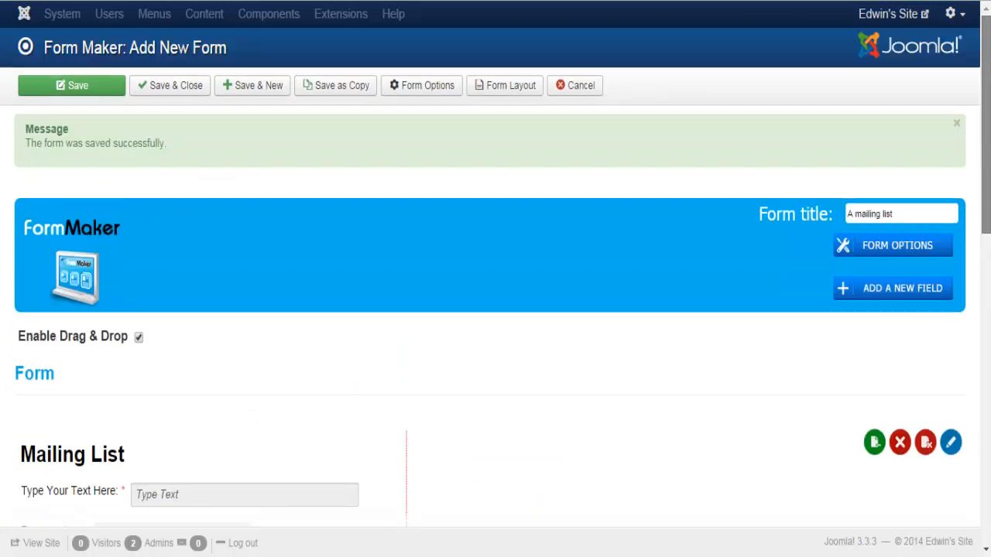
left_click(872, 300)
left_click(132, 82)
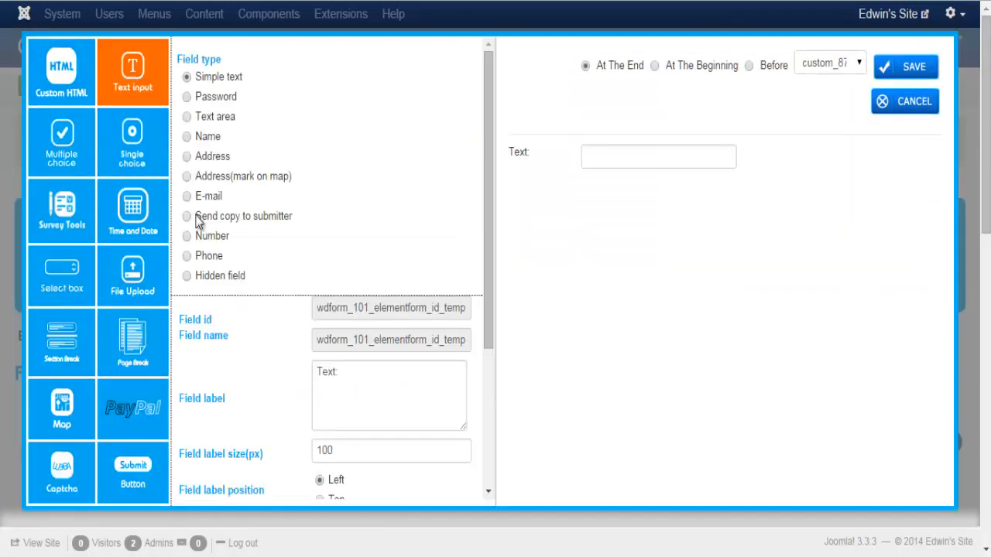
left_click(187, 257)
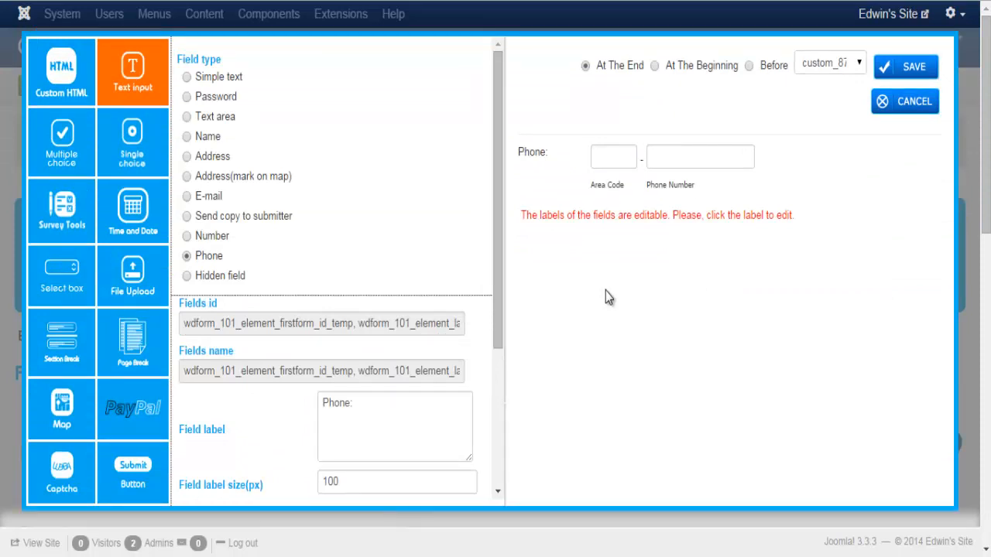
Try the Area Code and Phone Number sublabels, then switch the field to Hidden field
left_click(609, 186)
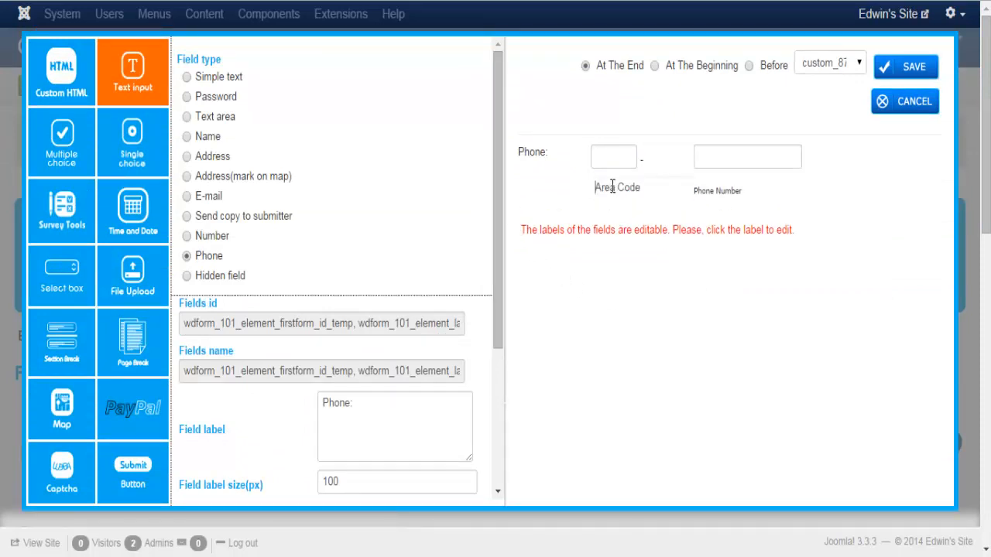
left_click(682, 328)
left_click(658, 187)
left_click(688, 275)
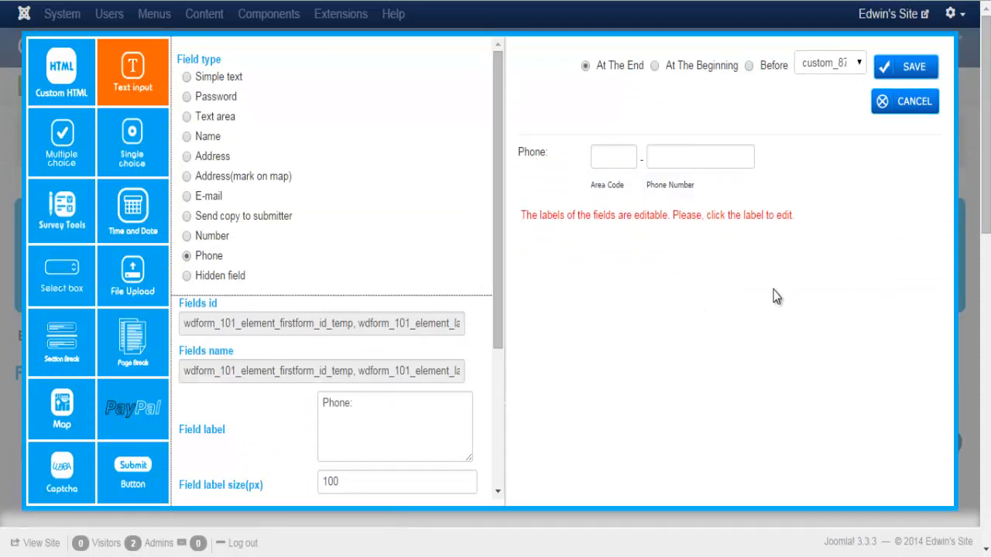
scroll(498, 245, "down", 2)
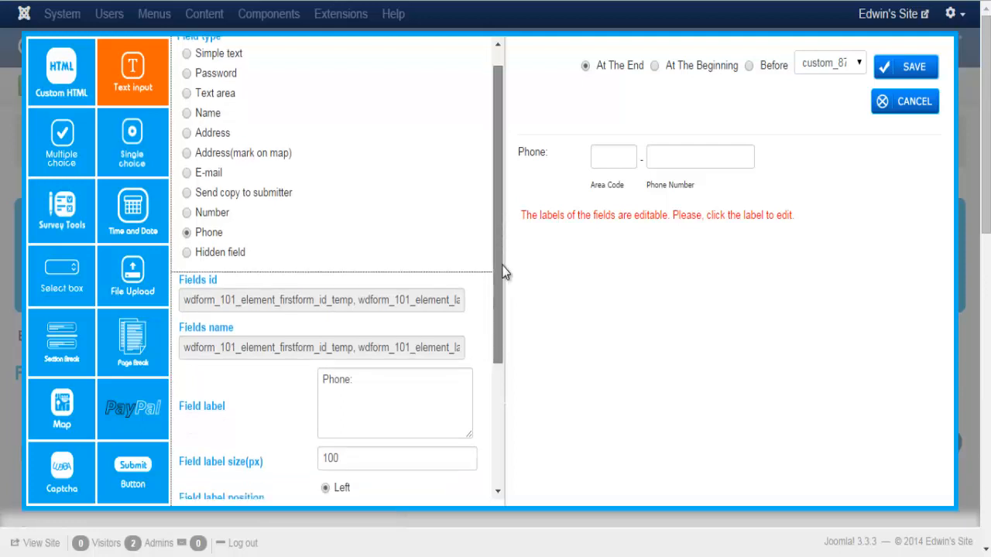
left_click(215, 203)
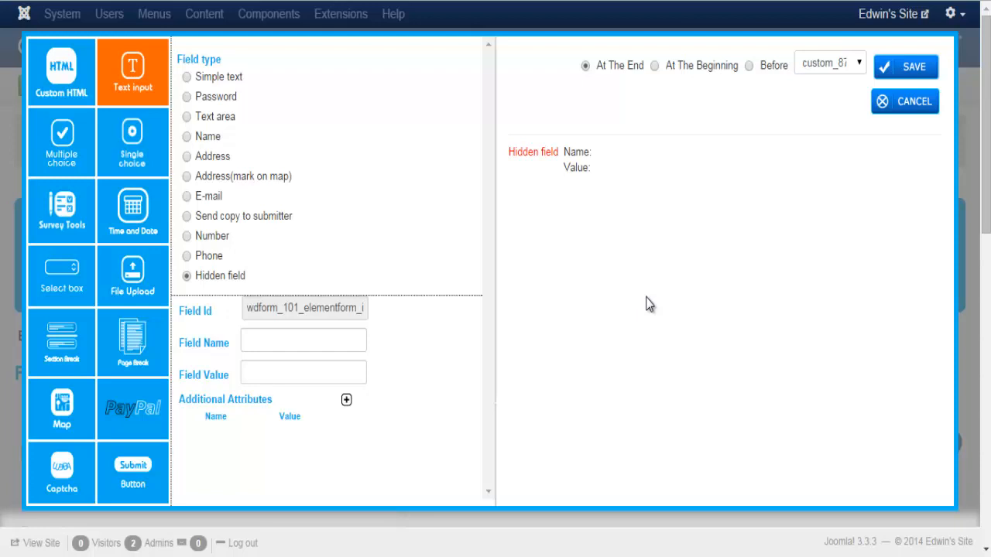
Create a Multiple choice field labelled 'Favorite Product', fixing the misspelling via spellcheck
left_click(56, 144)
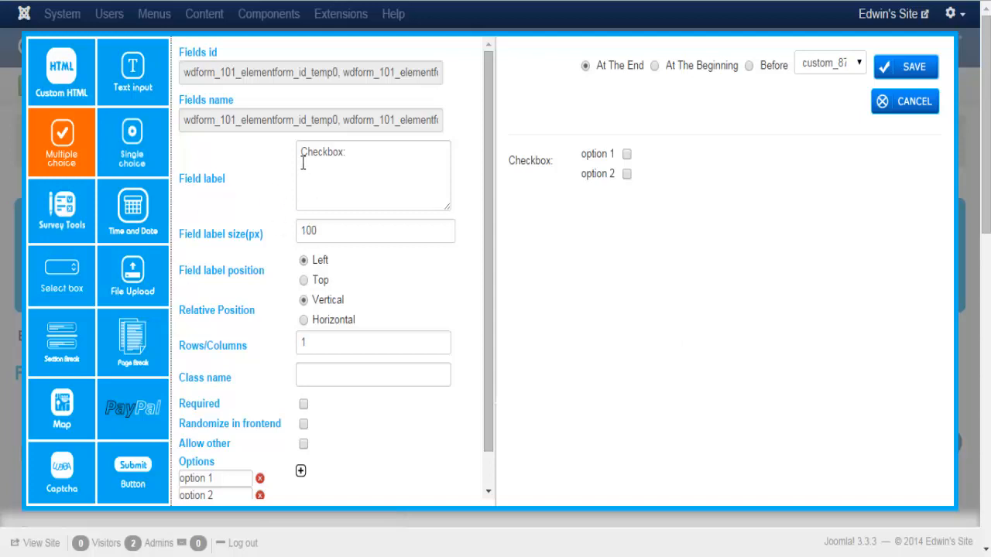
left_click_drag(301, 153, 345, 152)
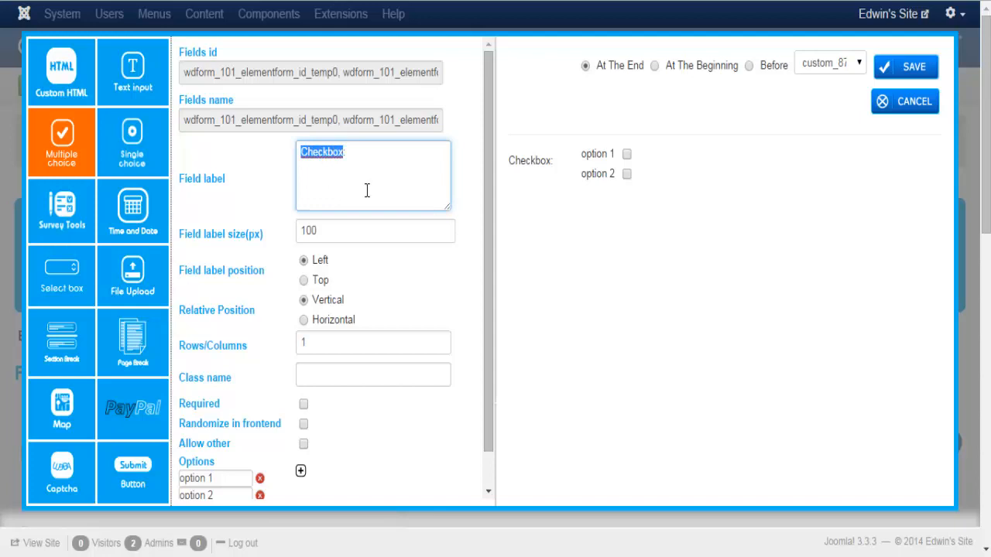
type("Favio")
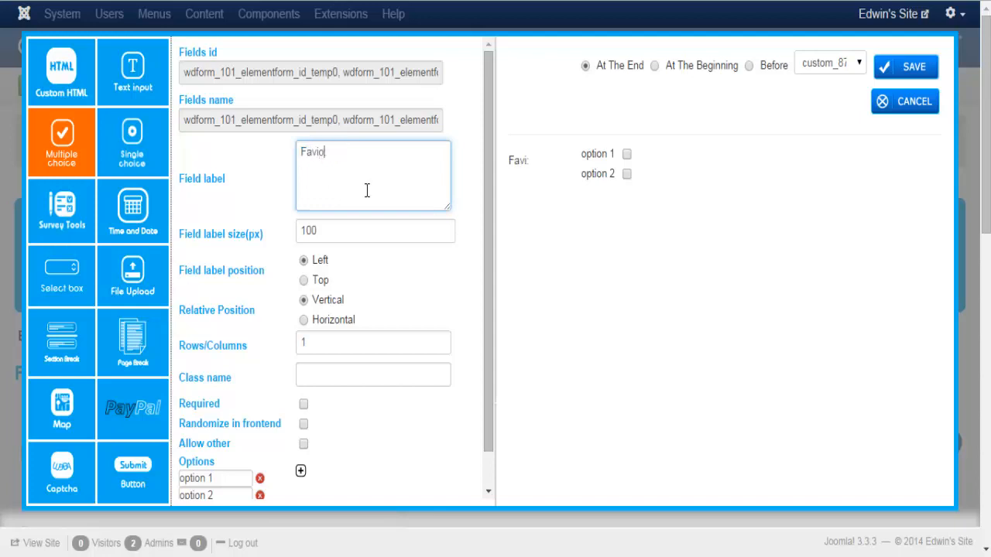
type("rte Product:")
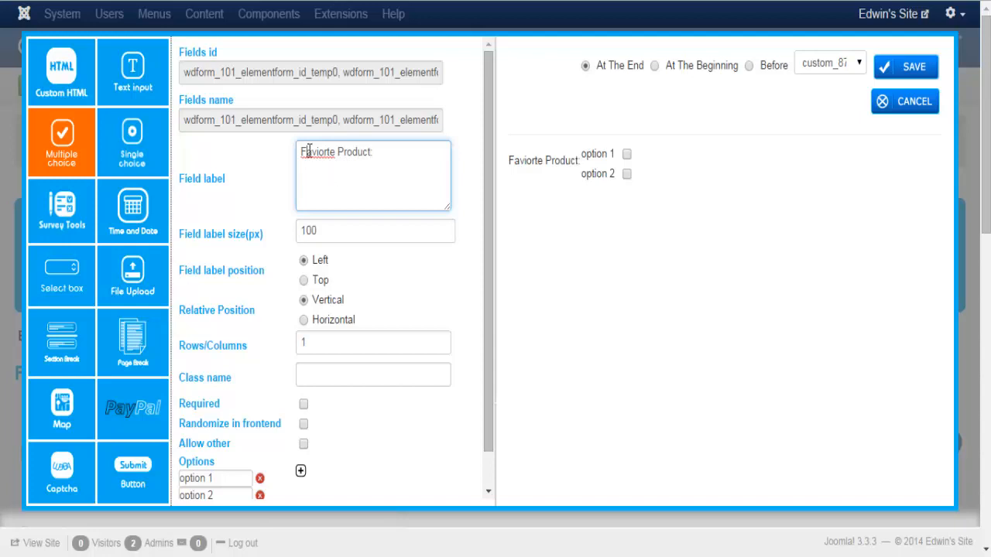
right_click(310, 151)
left_click(341, 160)
Mark the Favorite Product checkbox field as Required
scroll(433, 294, "down", 1)
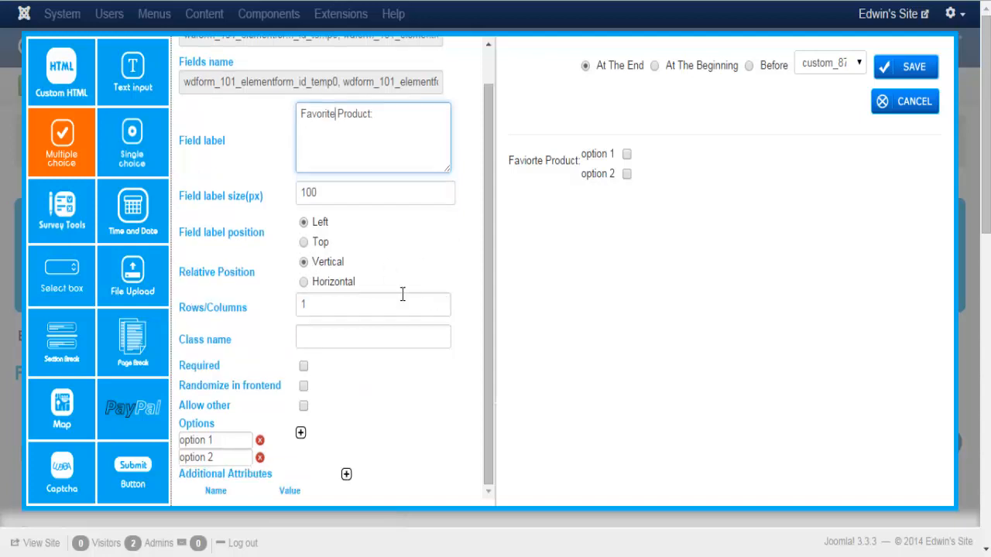
left_click(328, 303)
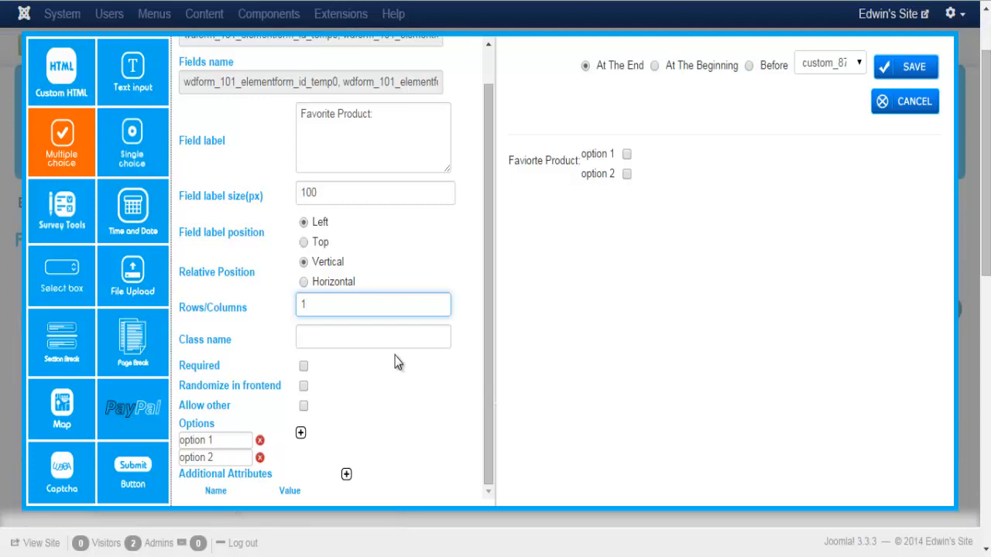
left_click(354, 336)
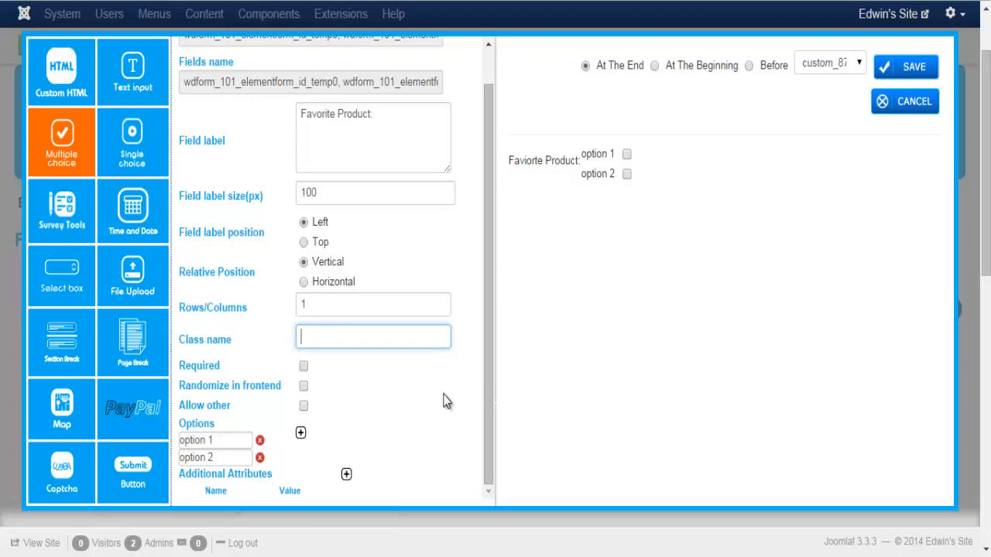
left_click(303, 366)
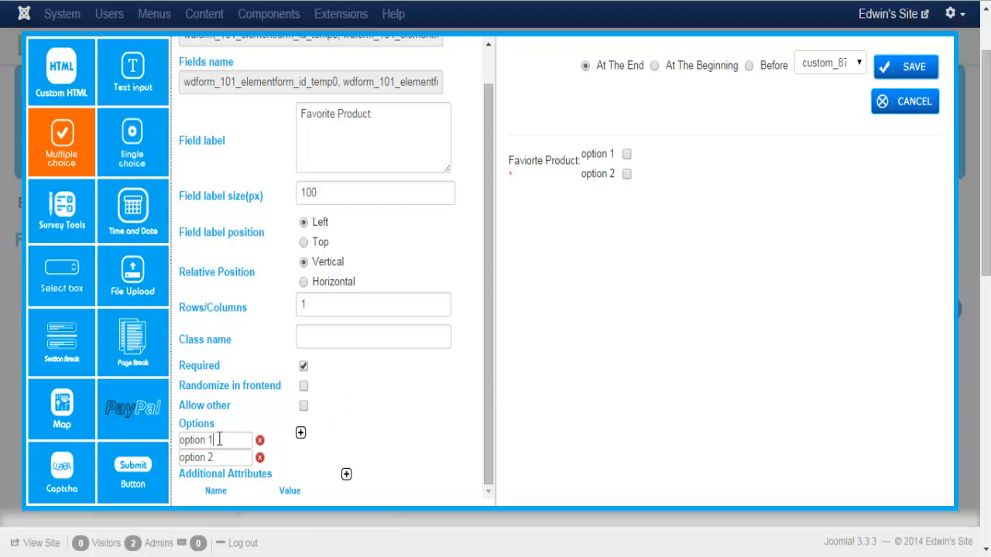
Set the options to Joomla Form Maker and Joomla Gallery WD, and add Spider Box
left_click_drag(220, 440, 164, 444)
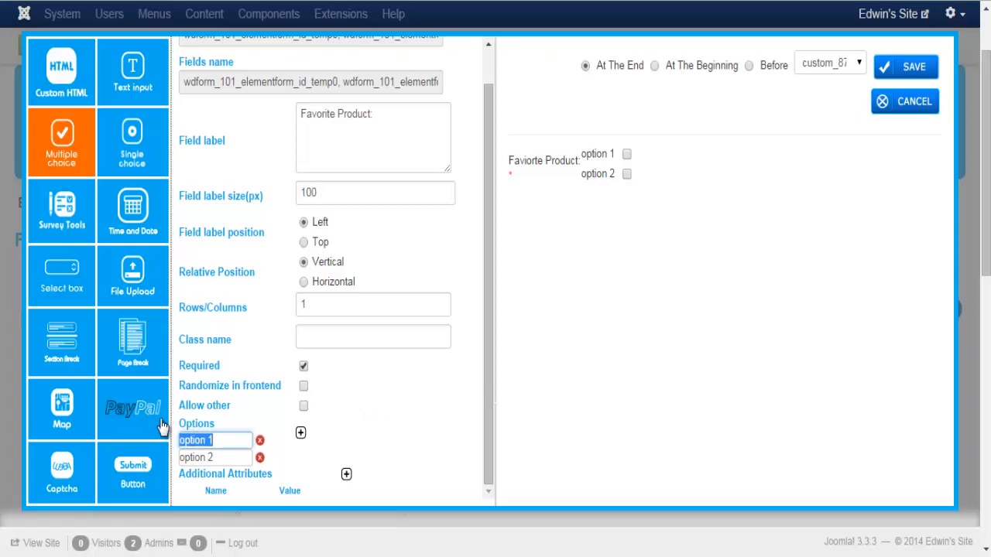
type("Joomla For")
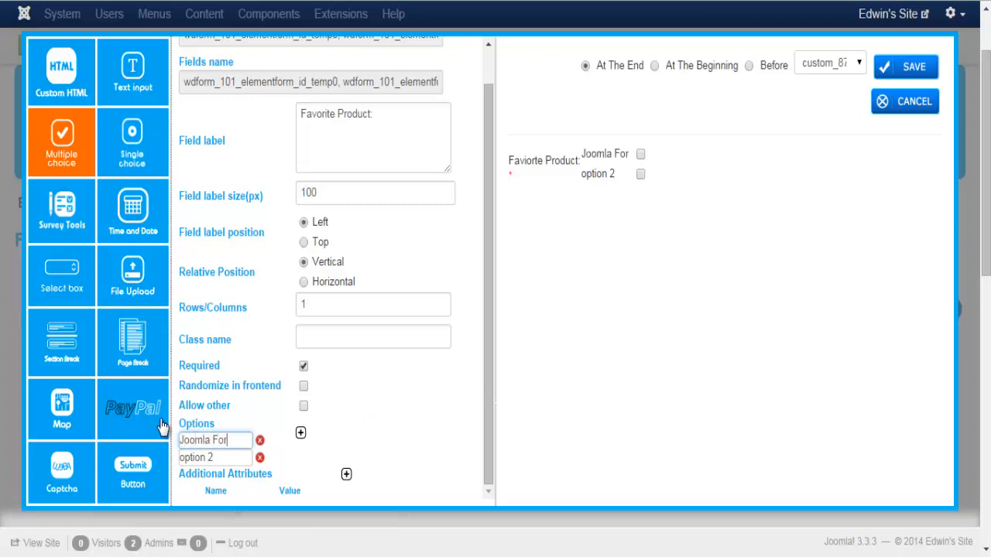
type("m Maker")
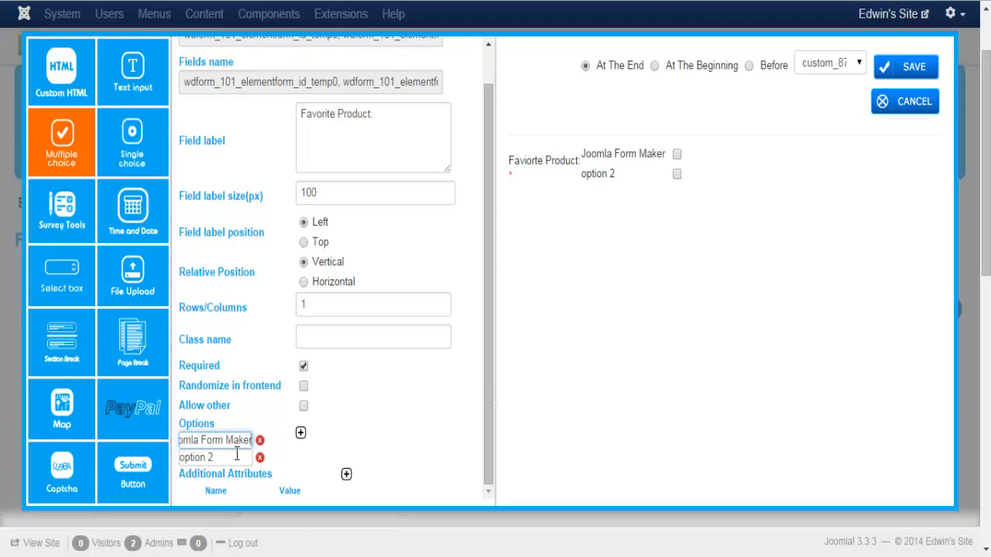
left_click(232, 458)
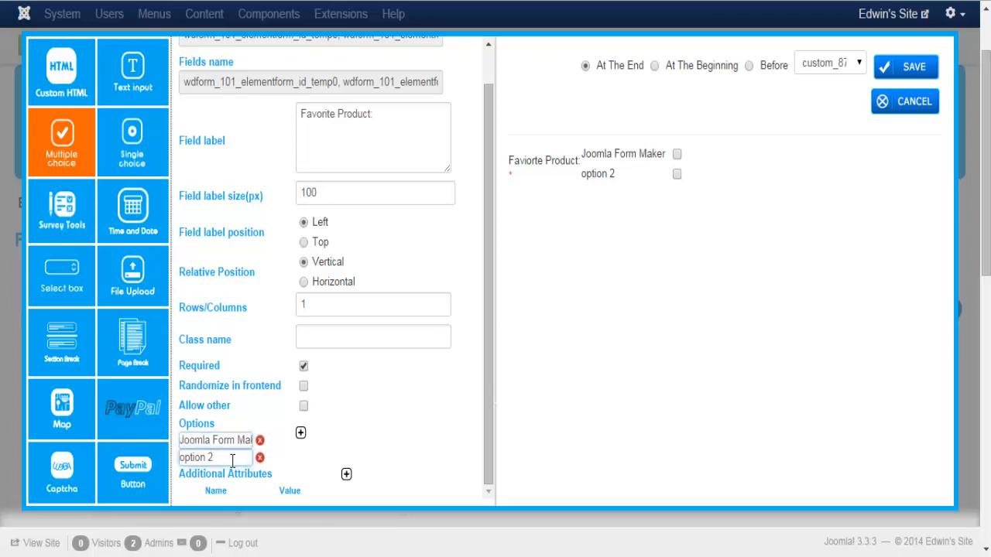
left_click_drag(233, 460, 171, 459)
type("Joom")
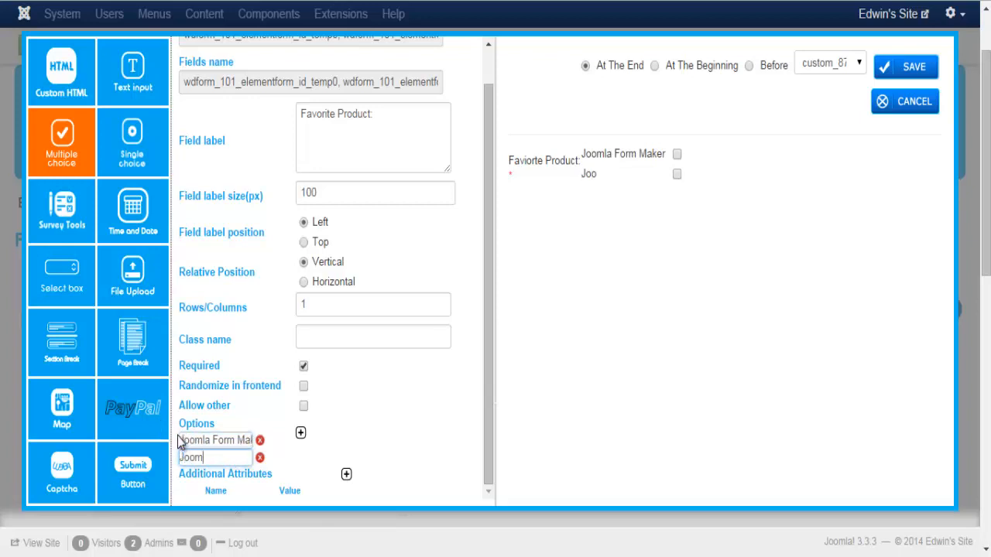
type("la Gallery W")
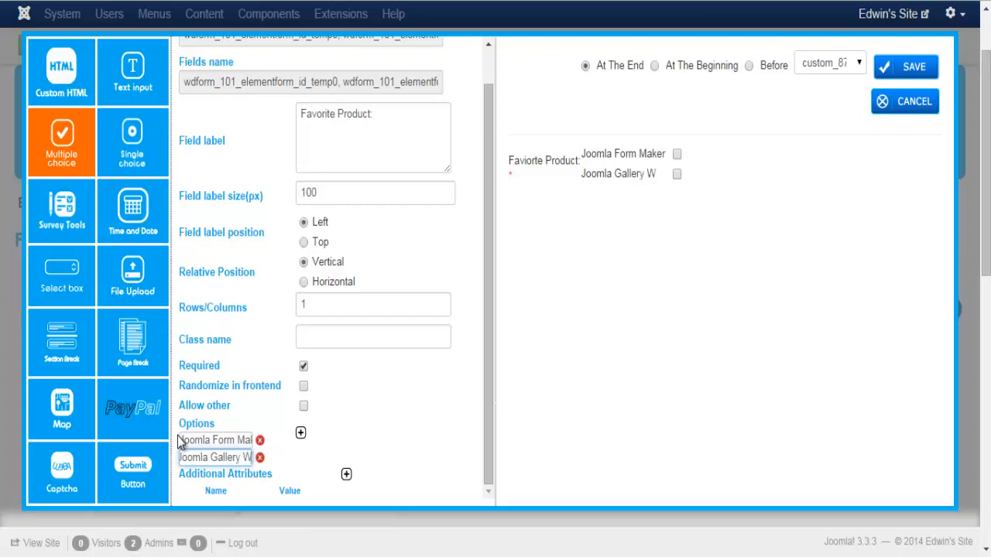
type("D")
left_click(389, 416)
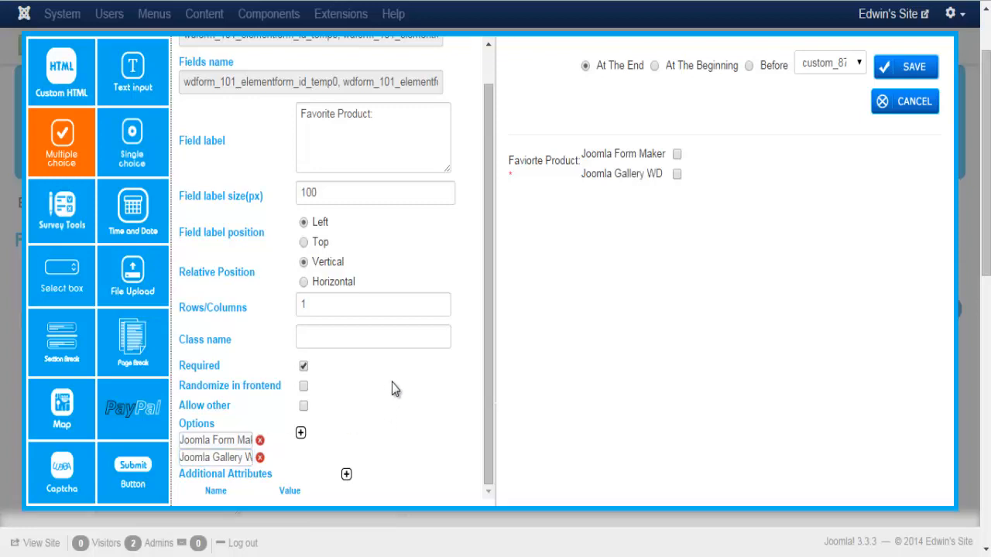
left_click(301, 433)
left_click(240, 474)
type("S")
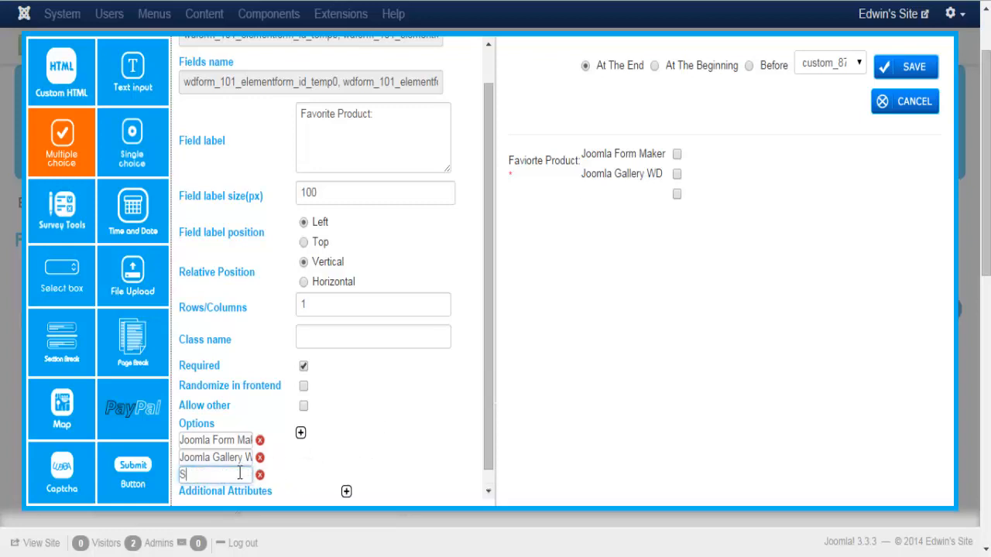
type("pider Box")
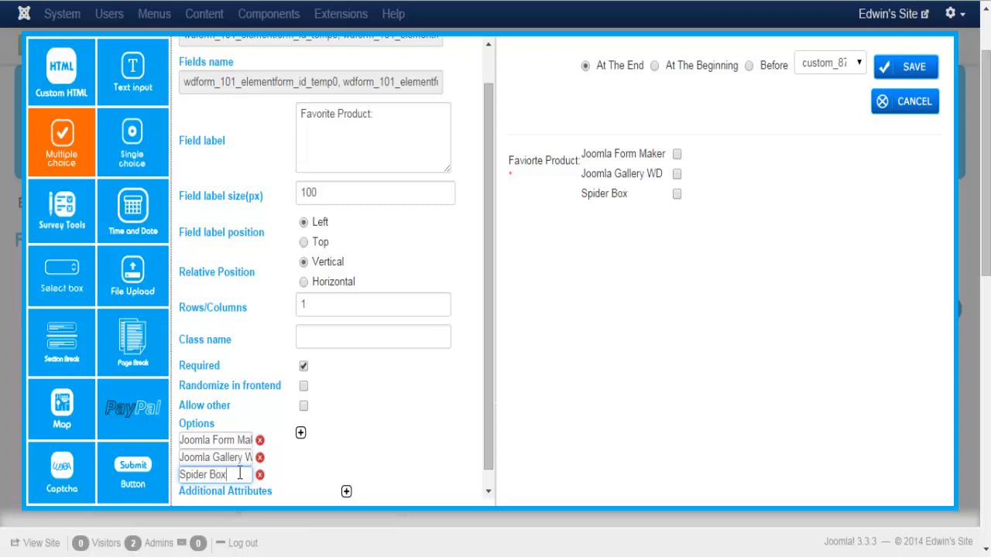
left_click(334, 464)
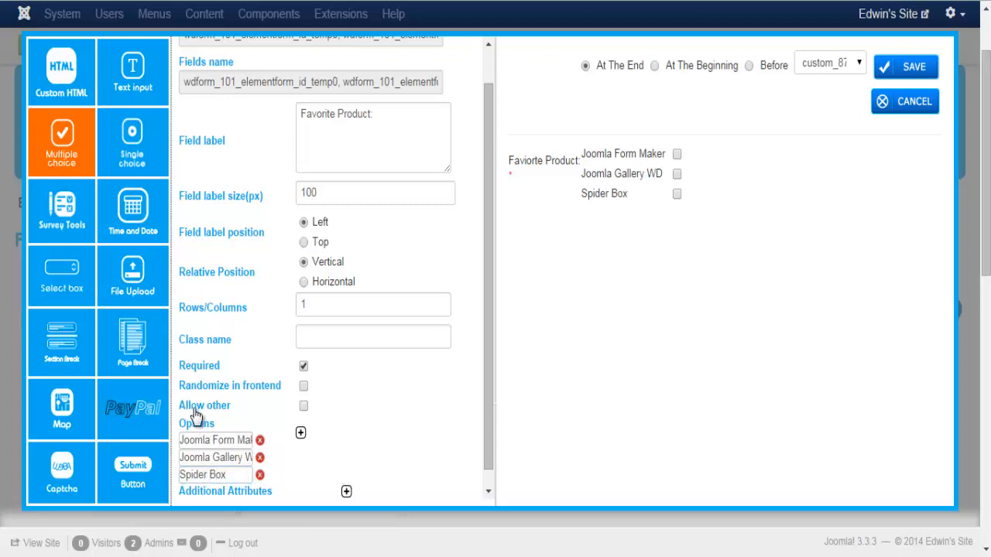
Enable Allow other, test the other box in the preview, and save the field
left_click(303, 407)
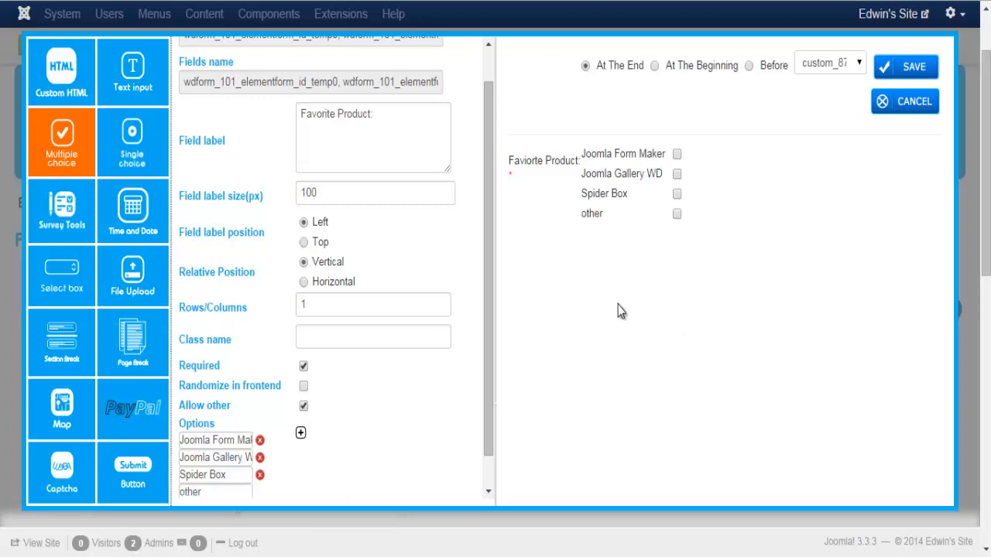
left_click(676, 216)
left_click(623, 239)
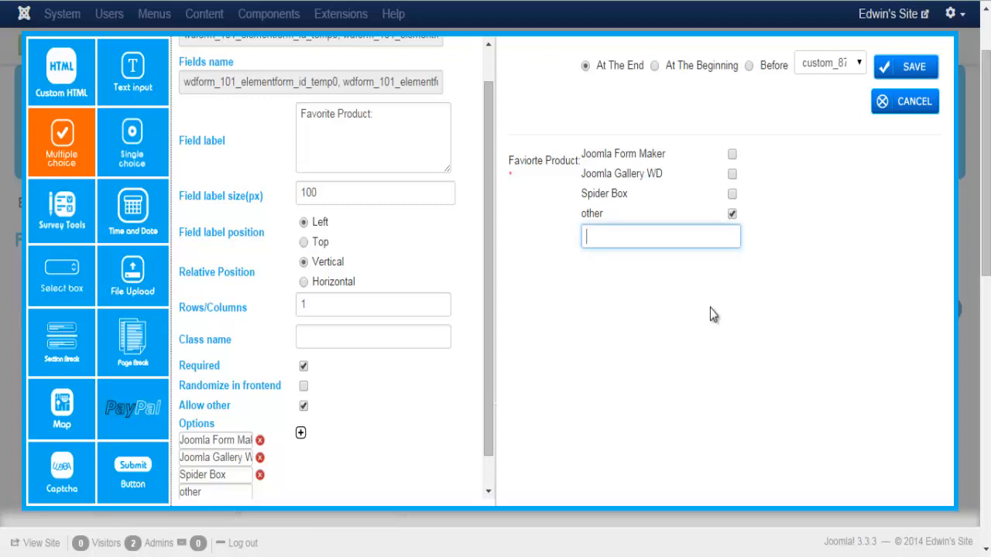
type("xcscsdf")
key("BackSpace")
key("BackSpace")
key("BackSpace")
key("BackSpace")
key("BackSpace")
key("BackSpace")
key("BackSpace")
left_click(905, 67)
Start a new Single choice radio field
scroll(495, 295, "down", 1)
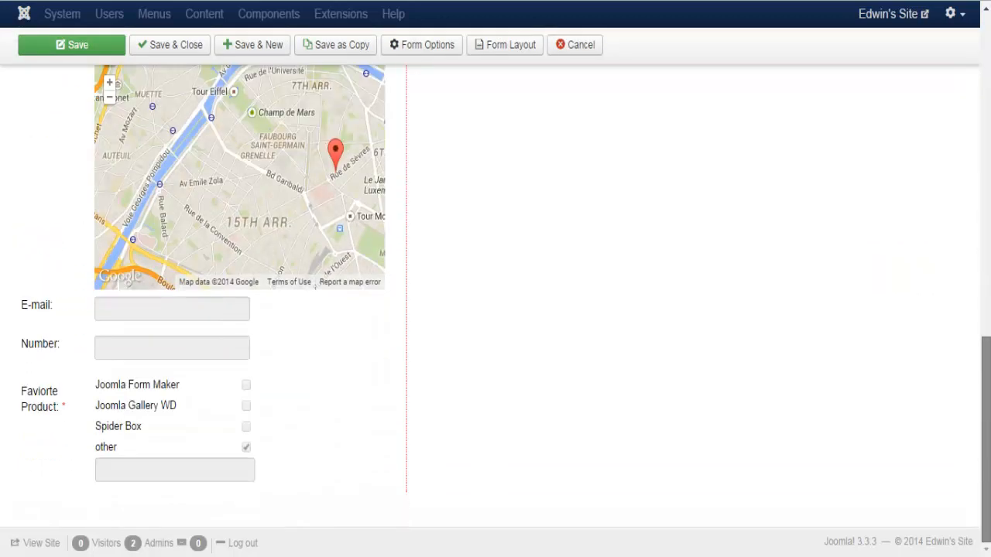
scroll(315, 286, "up", 12)
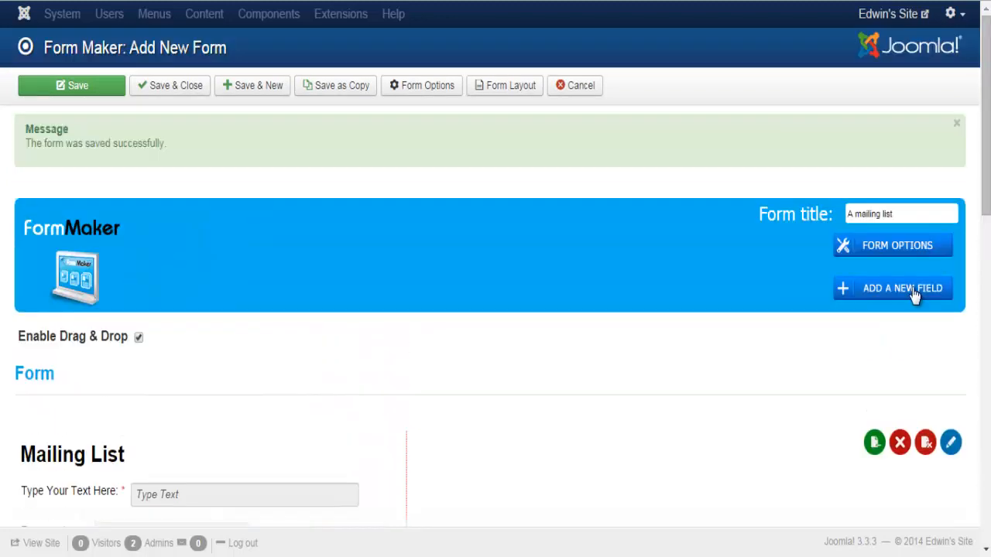
left_click(902, 289)
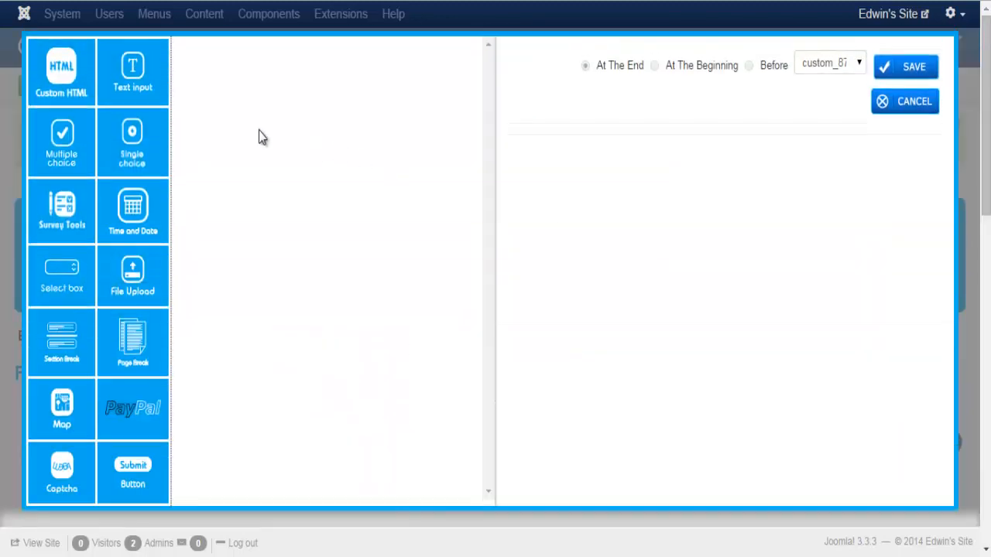
left_click(130, 149)
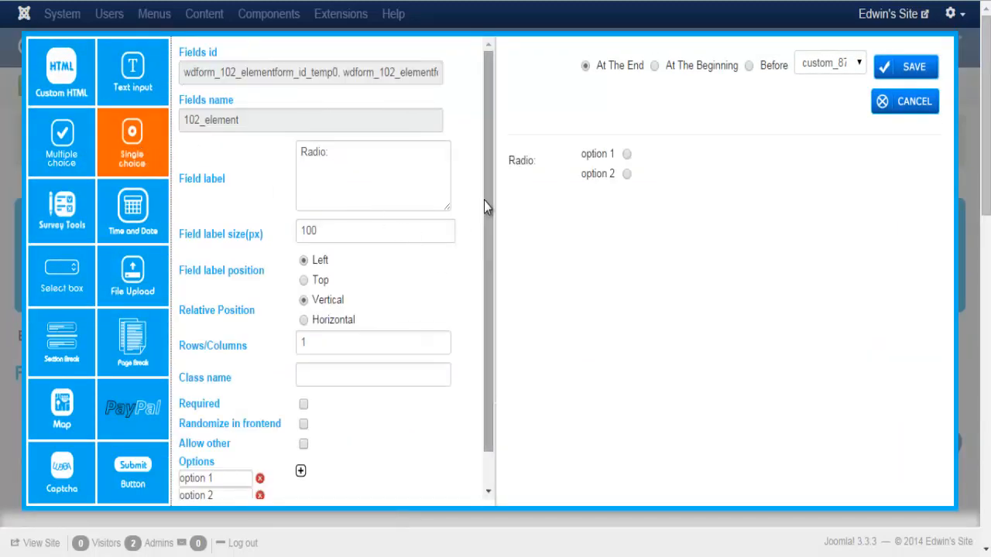
Change the field label to 'Operating System:'
left_click_drag(490, 204, 493, 265)
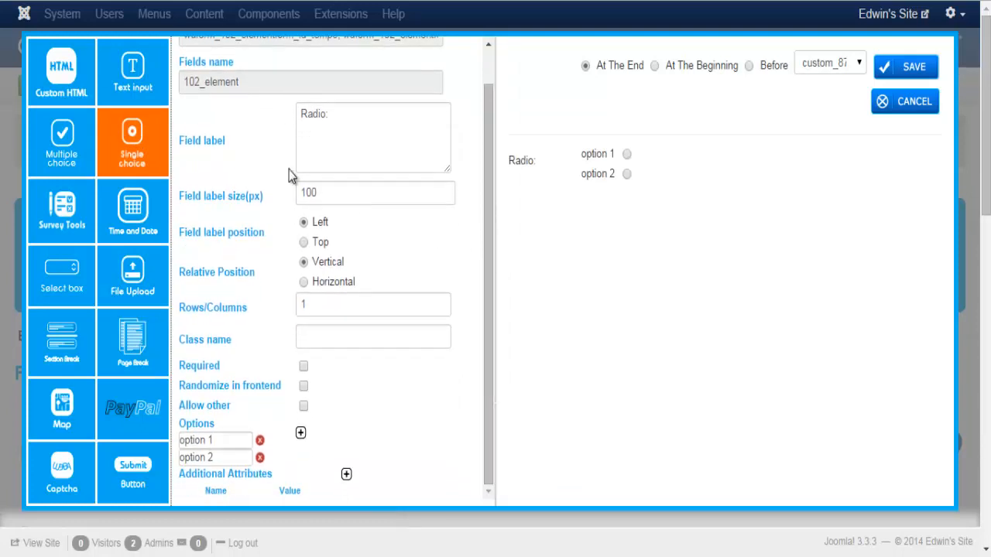
left_click_drag(300, 114, 329, 115)
type("Ope")
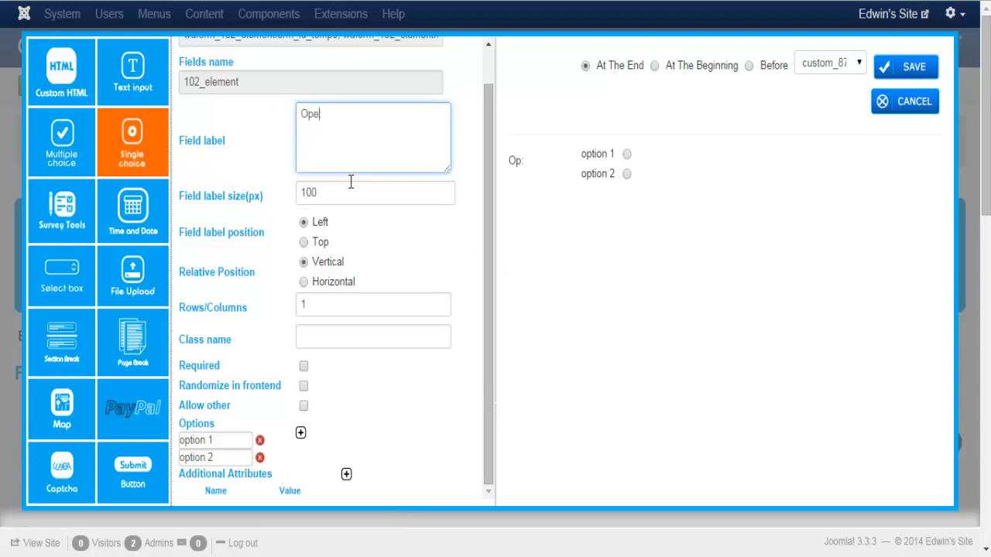
type("rating System:")
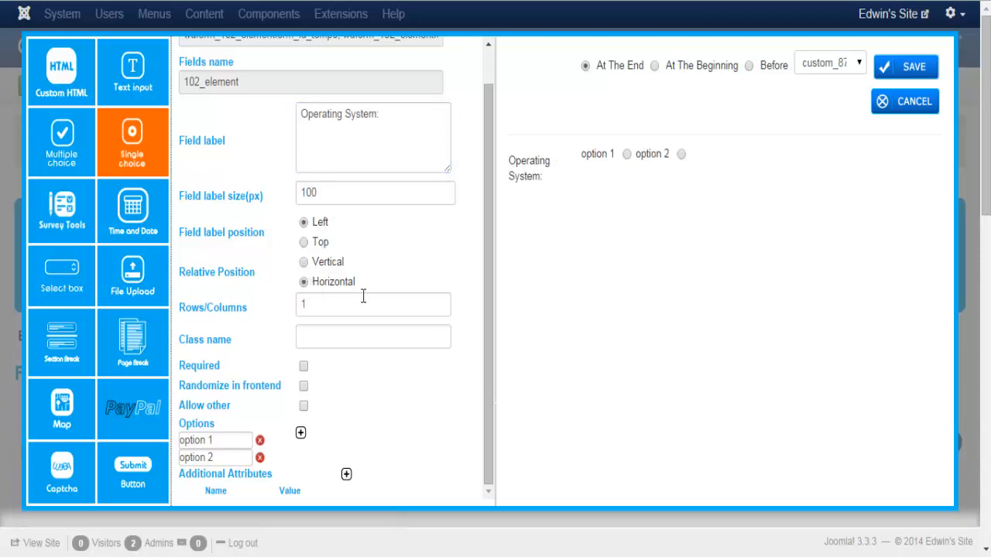
left_click(337, 308)
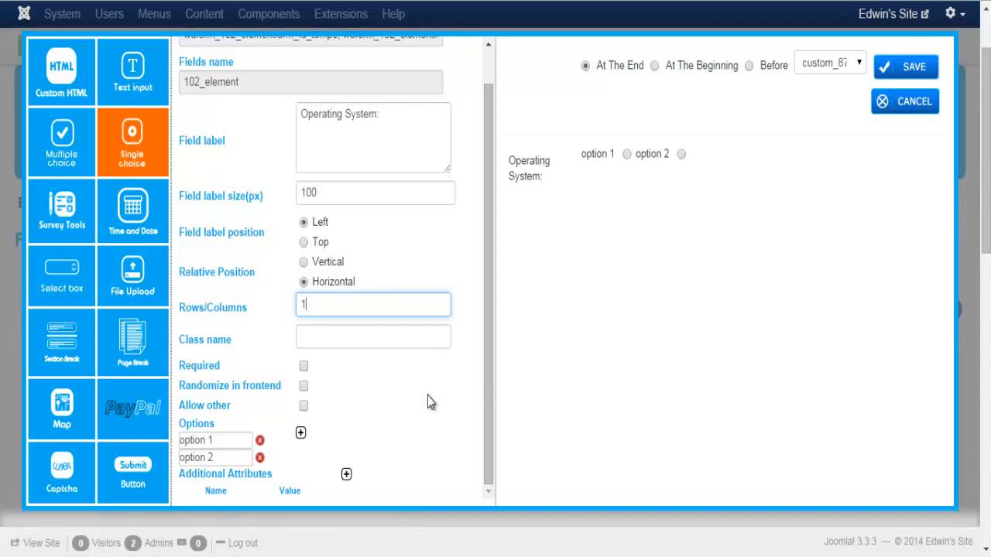
Set the choices to Windows XP, Windows Vista, Mac OS X and Linux
left_click_drag(237, 444, 177, 441)
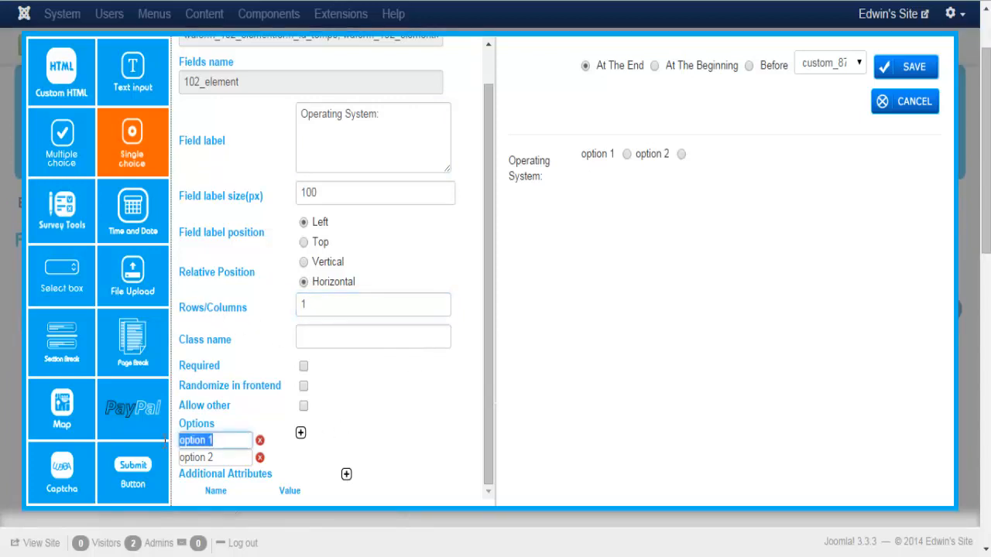
type("Windows")
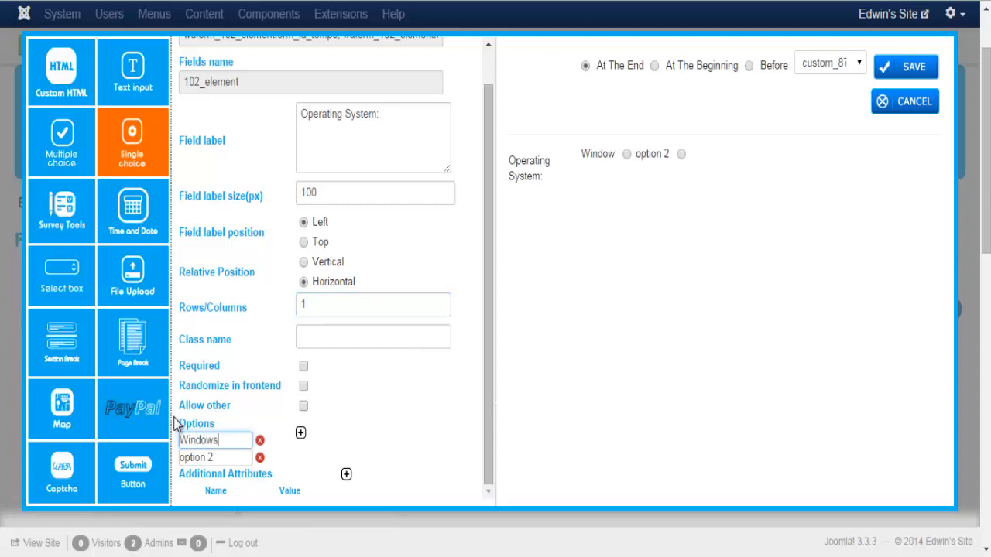
type(" XP")
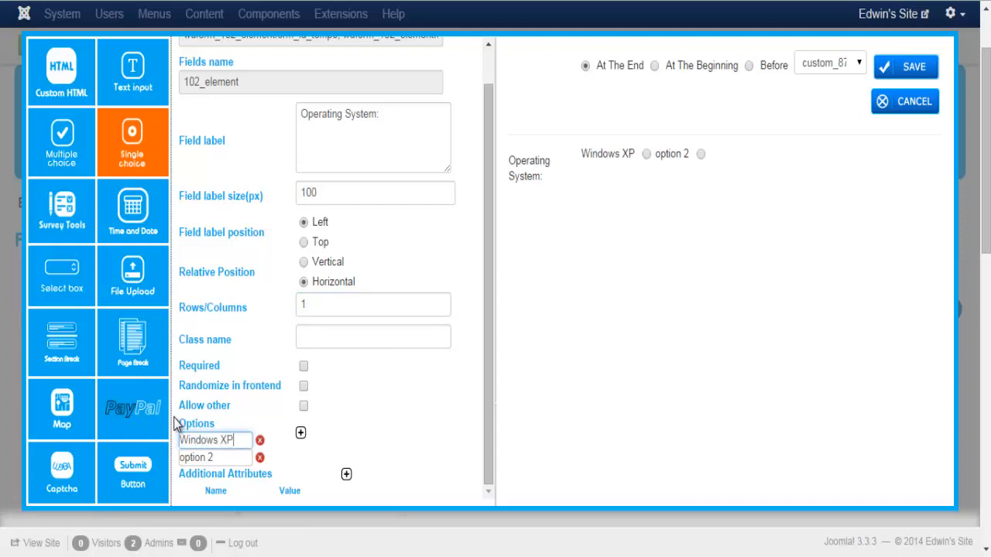
left_click_drag(212, 459, 175, 449)
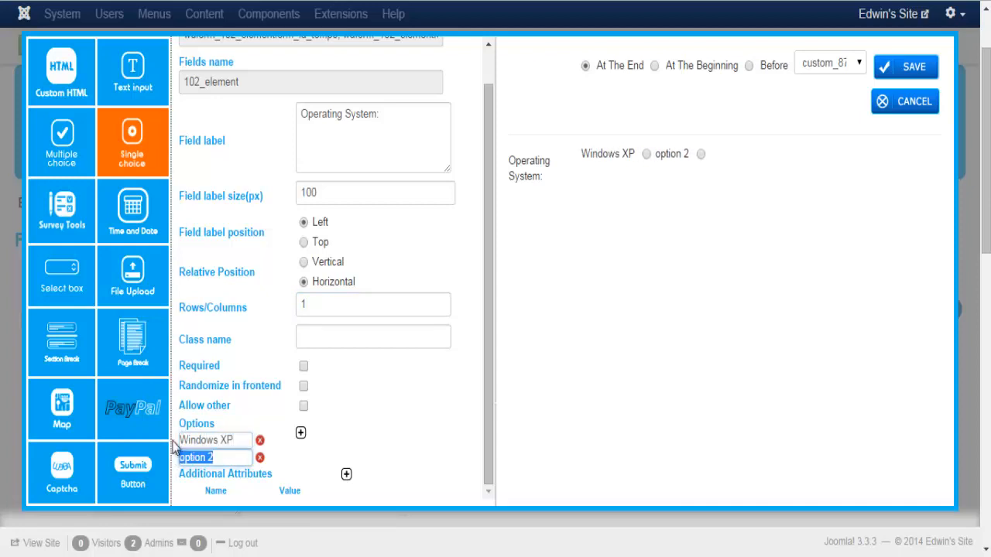
type("Windows Vi")
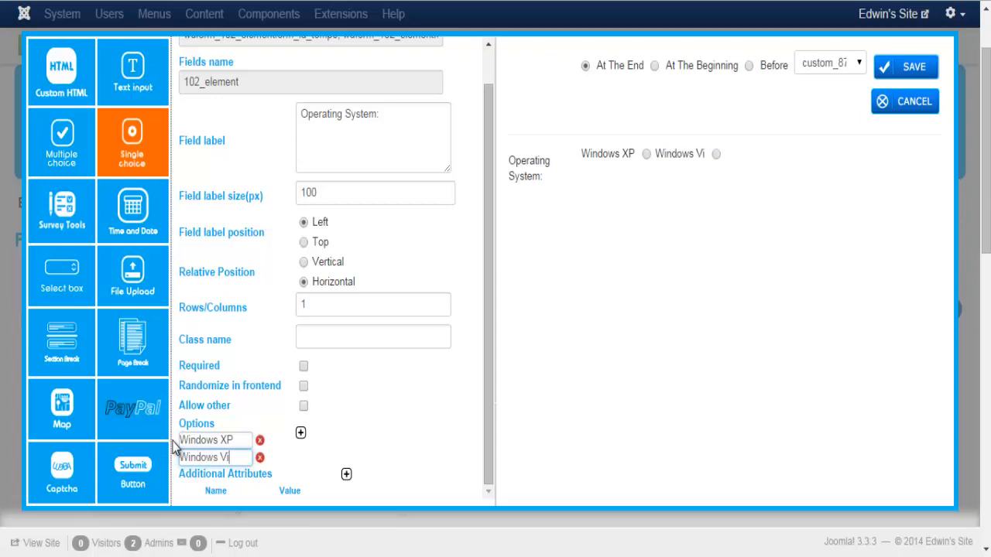
type("sta")
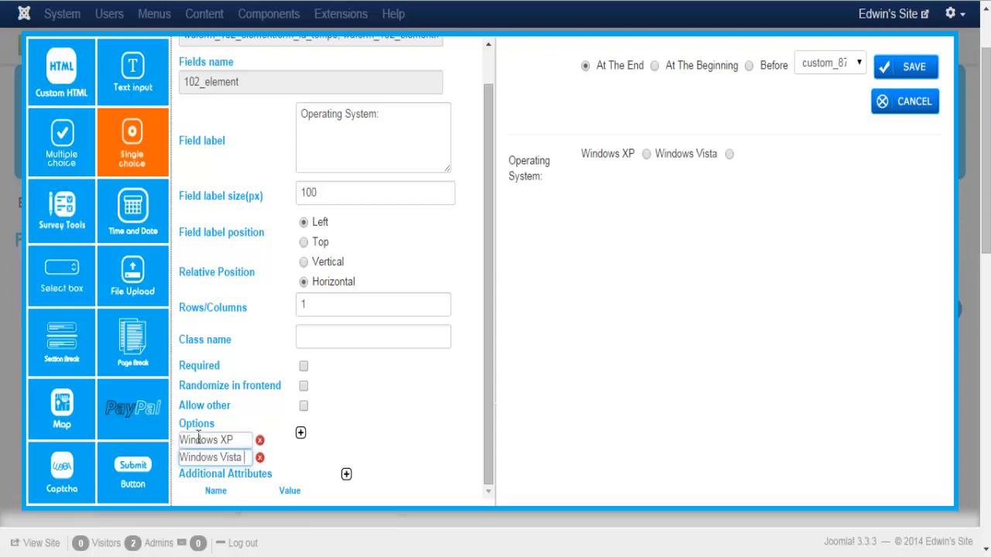
scroll(437, 404, "down", 1)
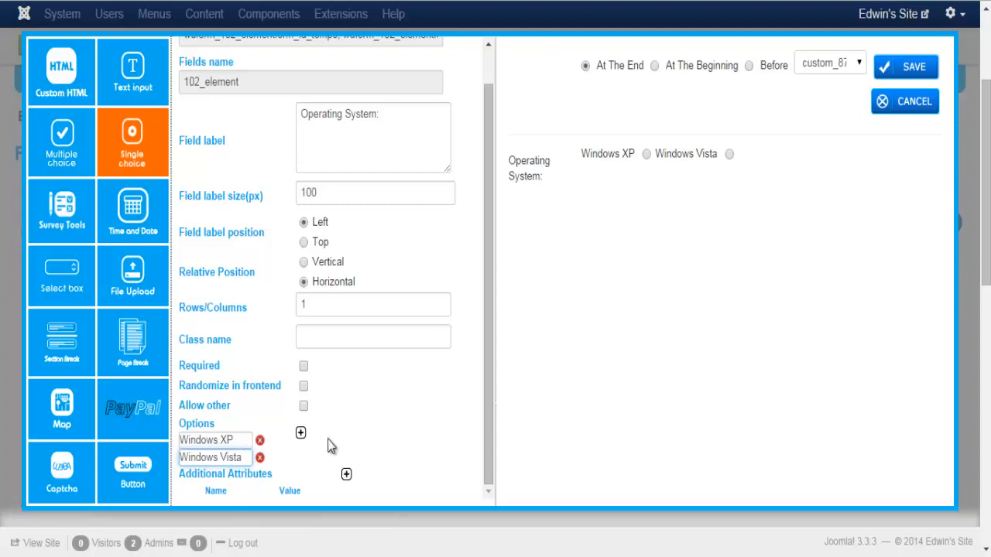
left_click(301, 434)
left_click(301, 433)
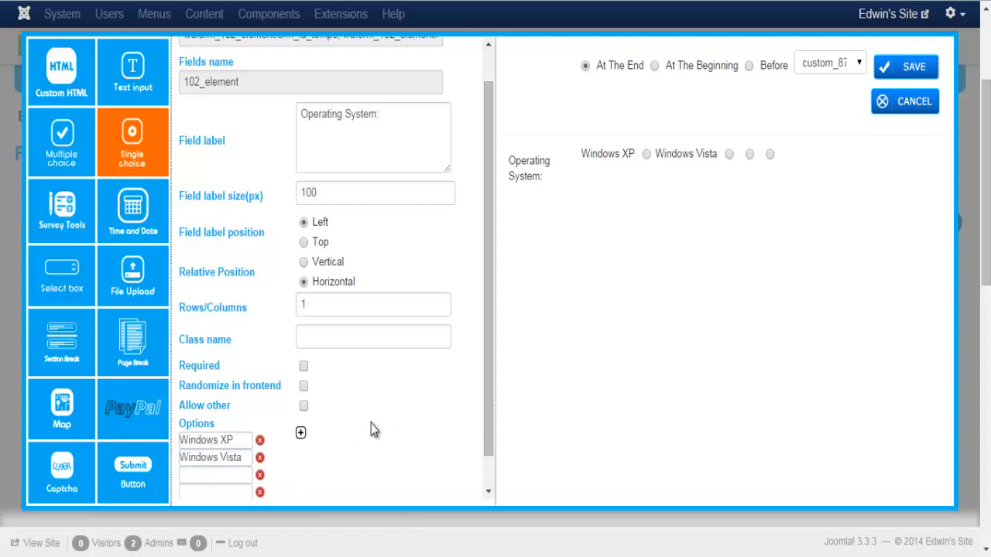
left_click_drag(485, 352, 490, 377)
left_click(211, 448)
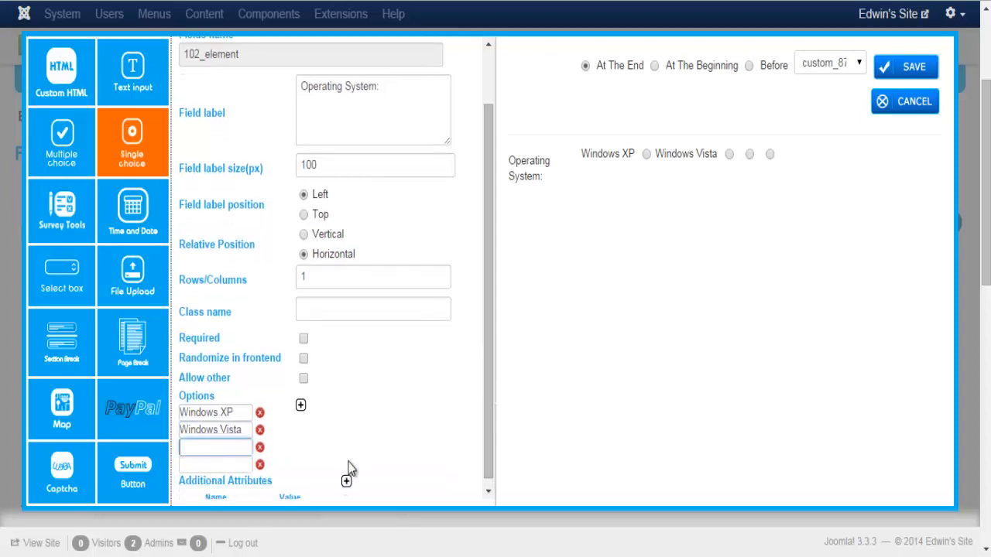
type("Mac OS")
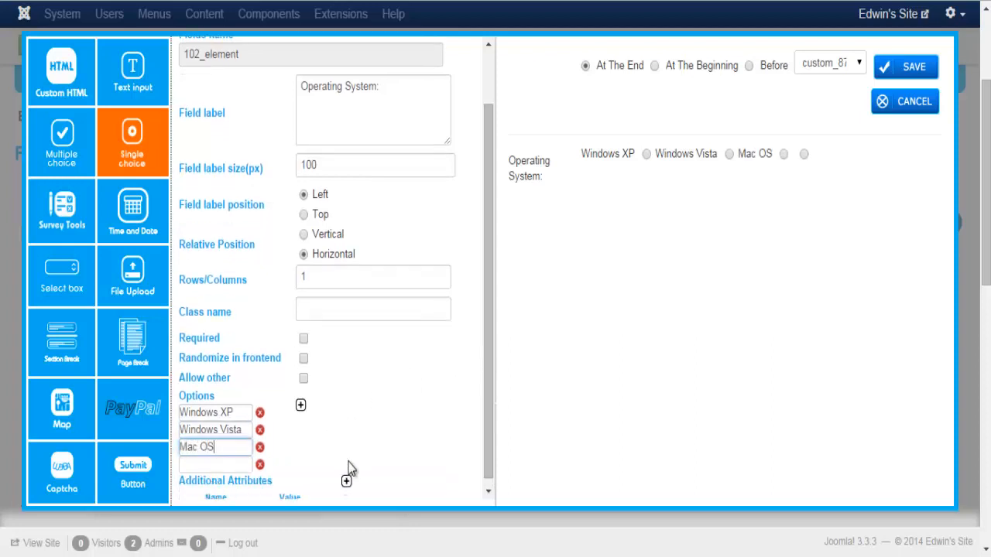
type(" X")
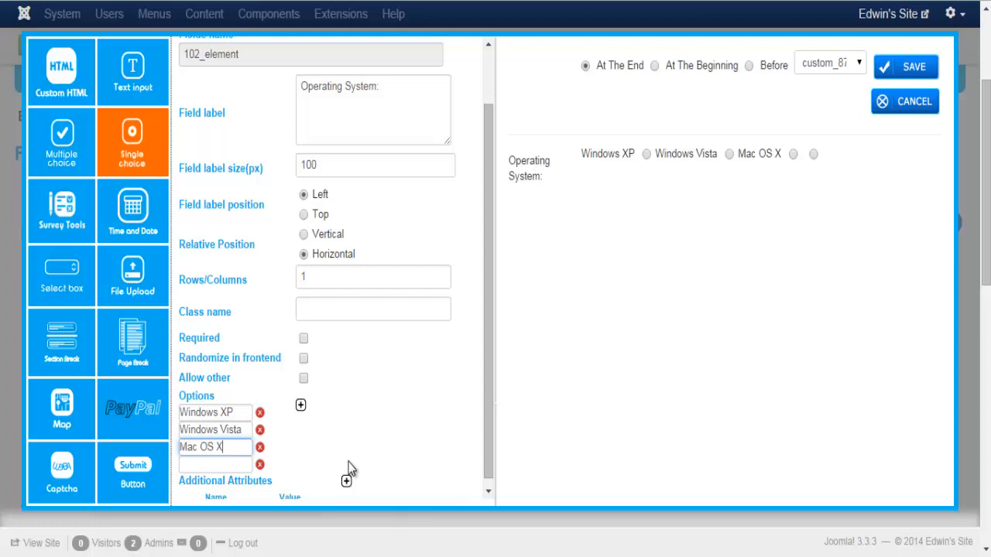
left_click(197, 466)
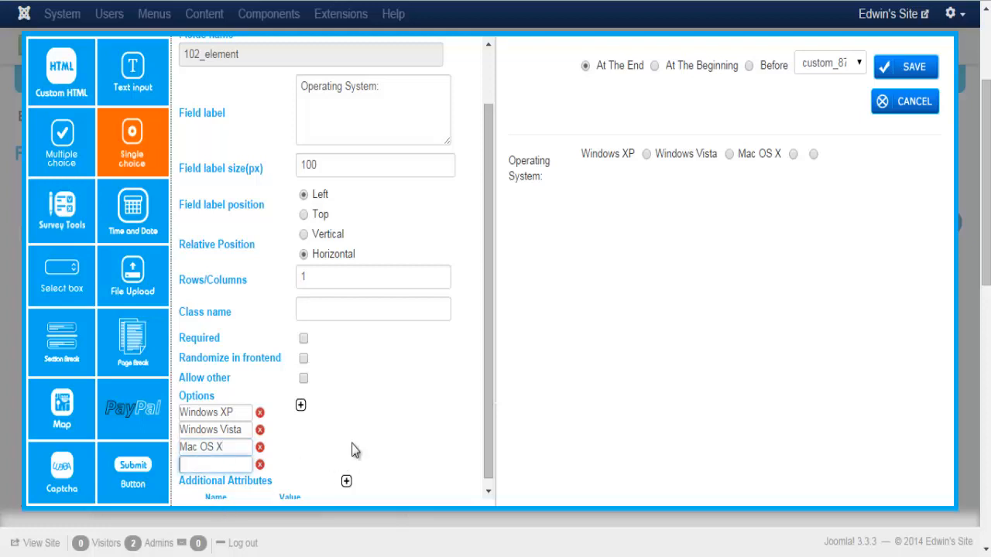
type("Linux")
Set Rows/Columns to 2 and save the Operating System field to the form
double_click(313, 278)
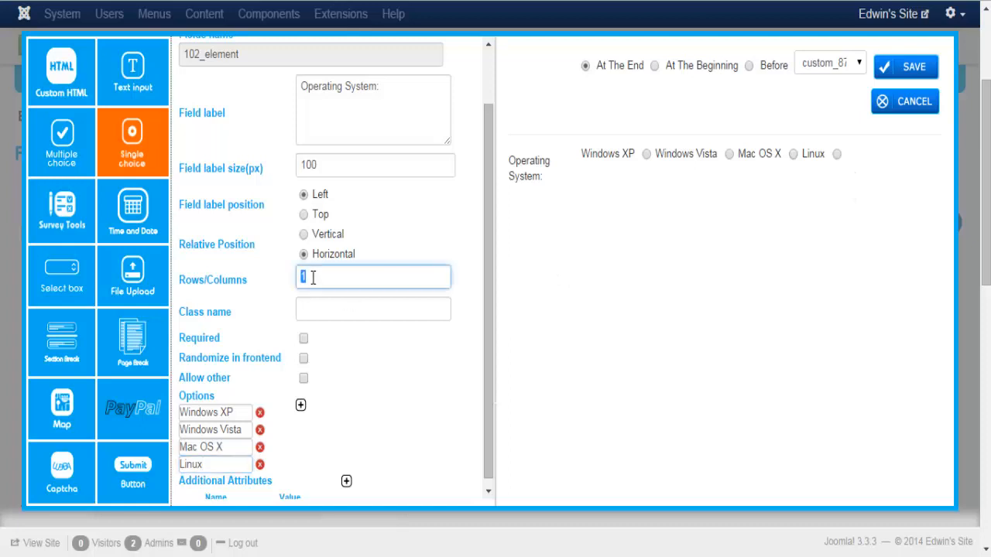
type("2")
left_click(346, 312)
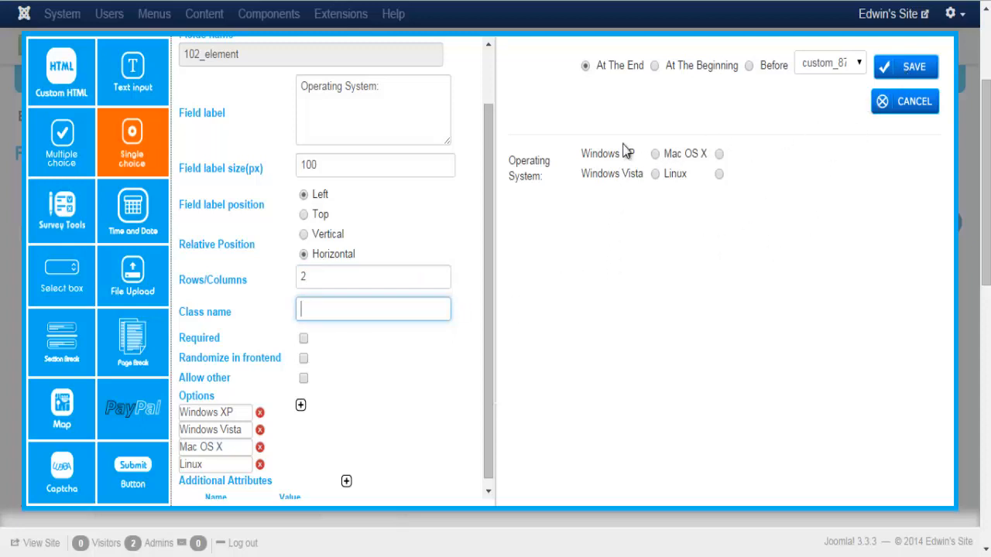
left_click(896, 81)
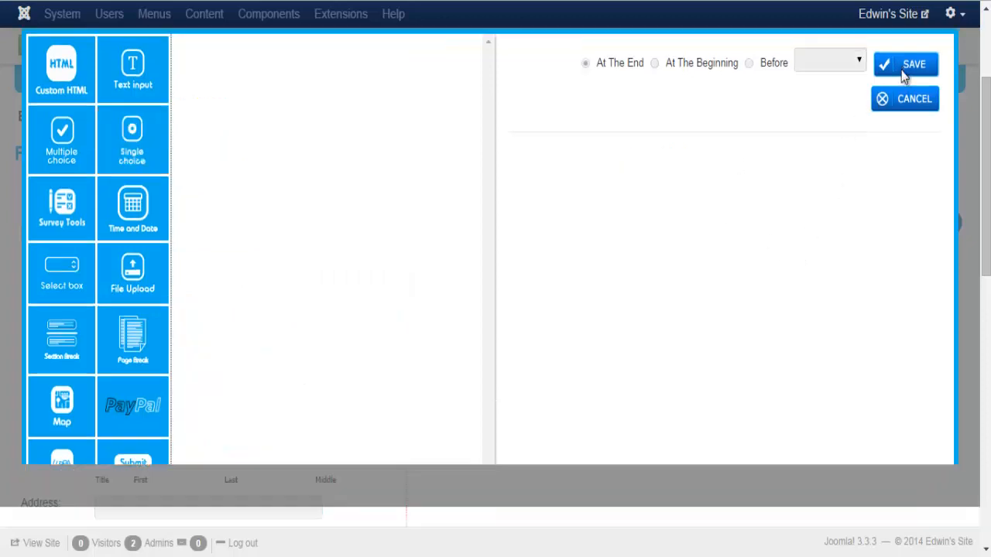
Start a new Survey Tools Star Rating field
scroll(989, 307, "down", 6)
scroll(989, 307, "down", 5)
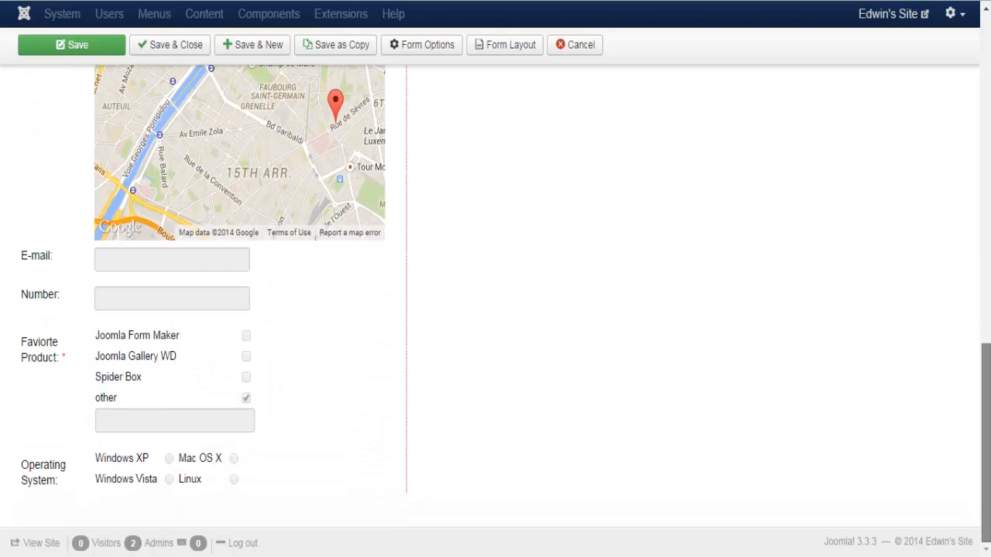
scroll(989, 308, "up", 11)
left_click(880, 299)
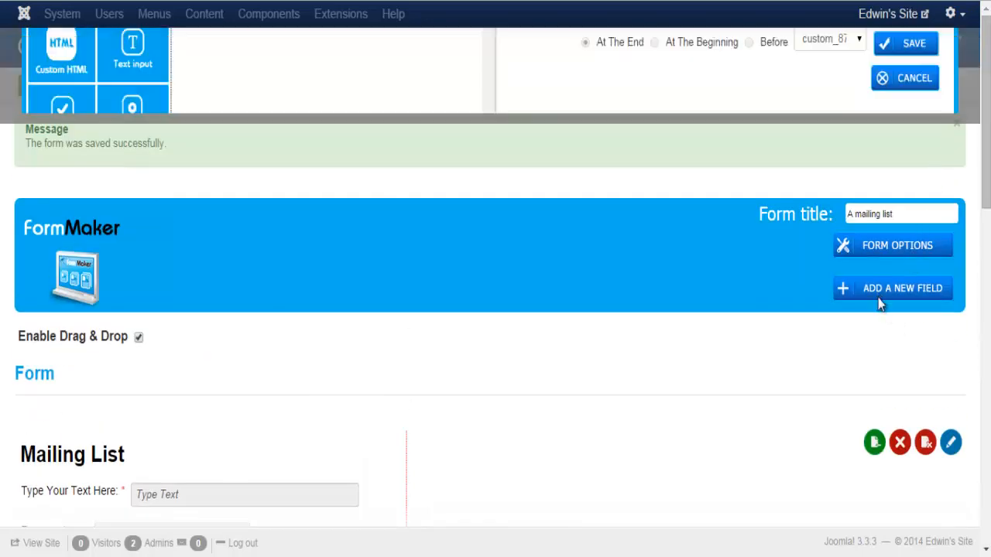
left_click(56, 210)
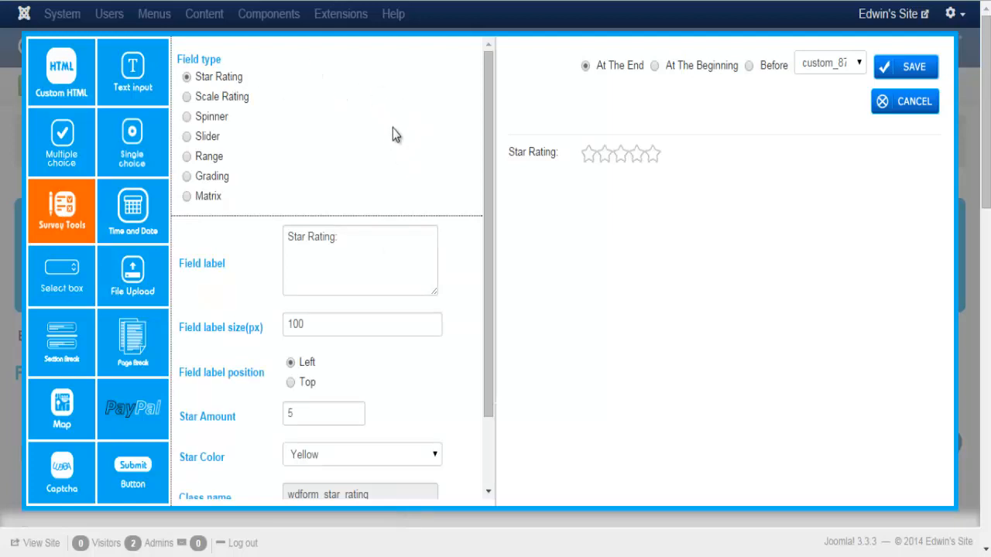
left_click_drag(492, 150, 491, 221)
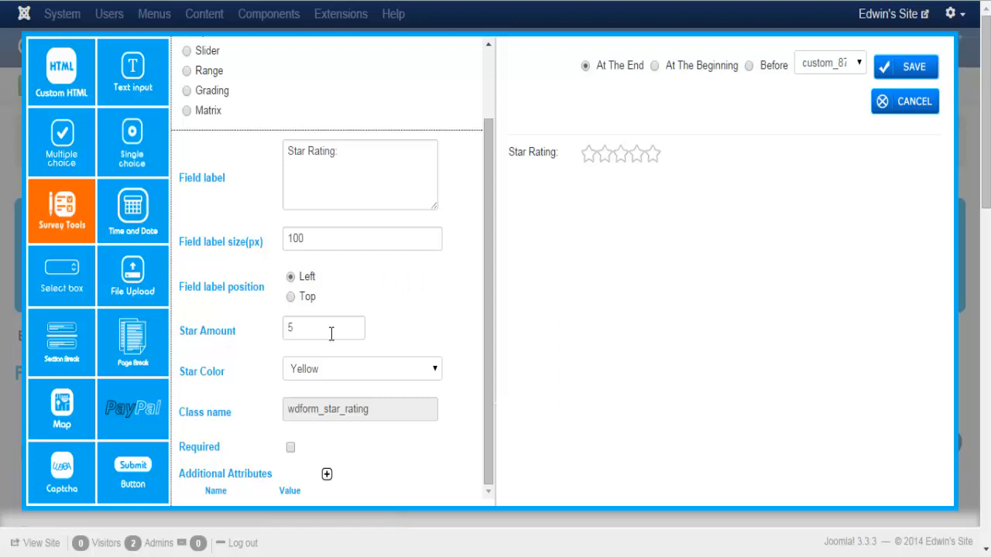
Set Star Amount to 8 and Star Color to Blue, then save the field
double_click(290, 328)
type("8")
left_click(409, 323)
left_click(436, 376)
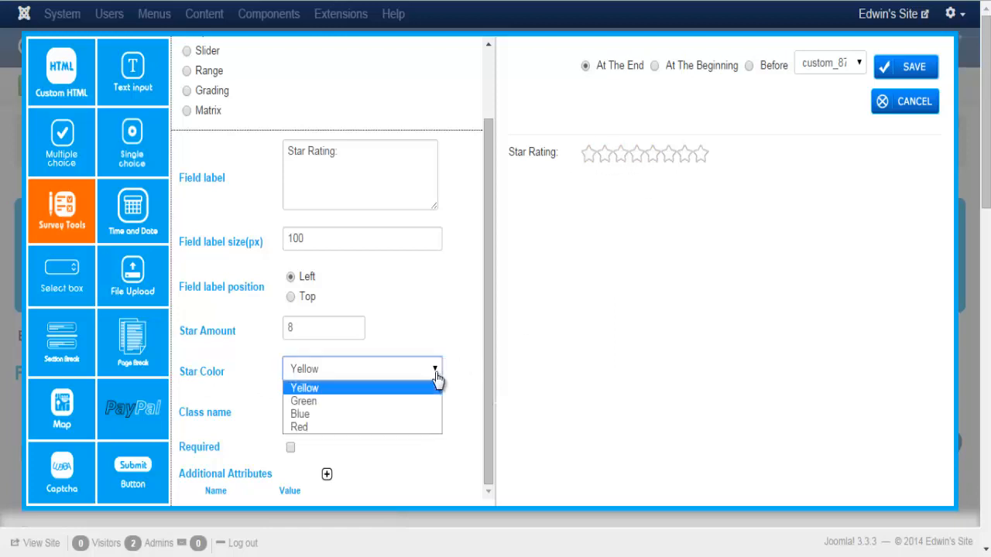
left_click(385, 416)
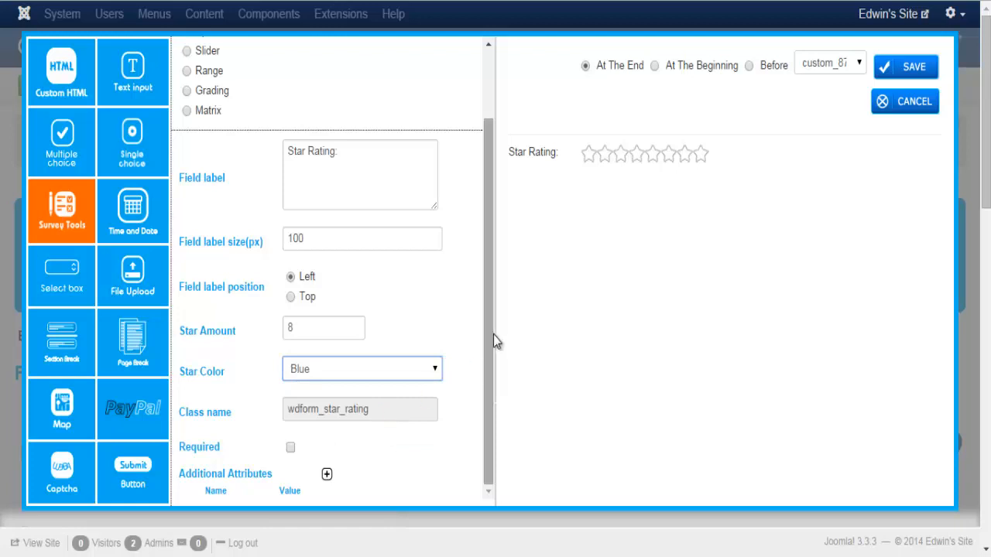
left_click(534, 331)
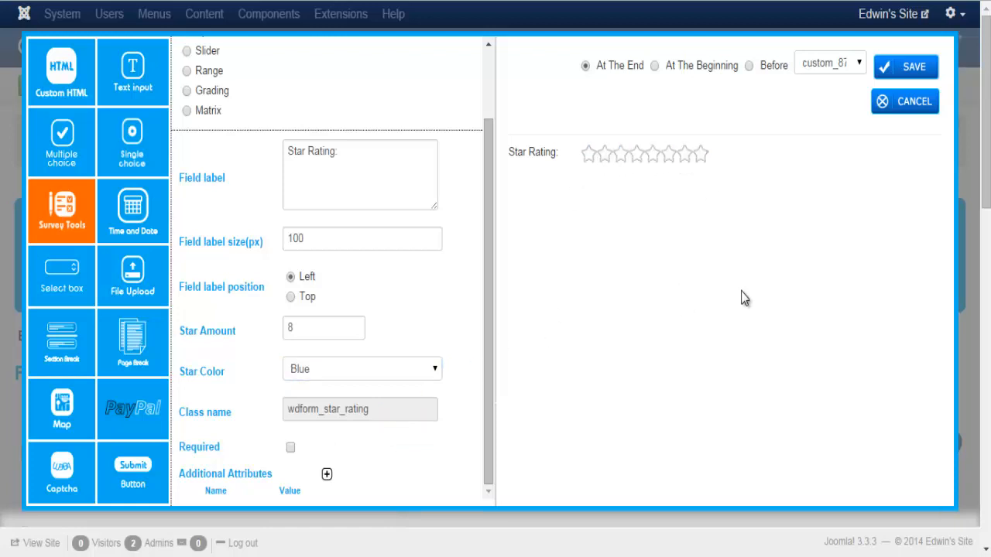
left_click(895, 70)
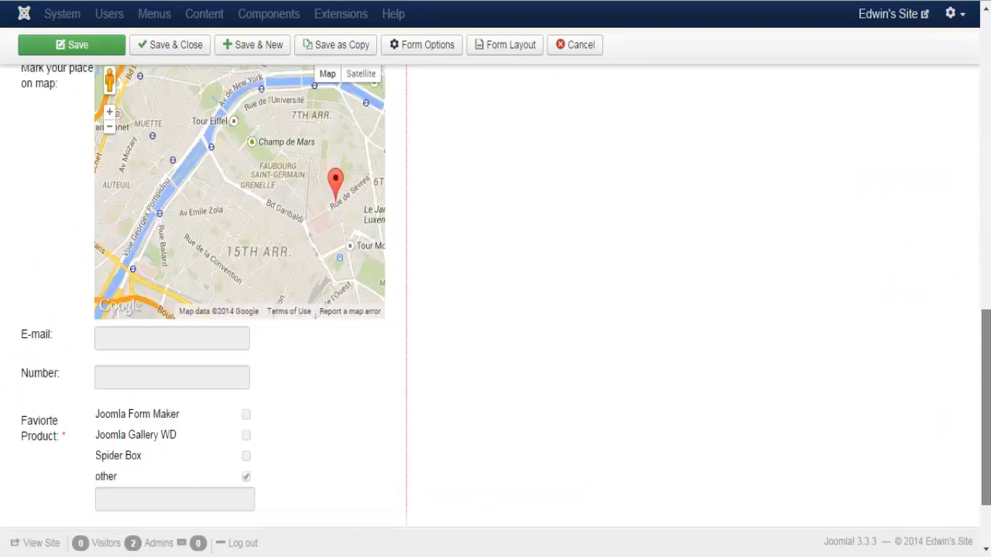
Start a new Survey Tools field and switch it to Scale Rating
scroll(714, 518, "down", 2)
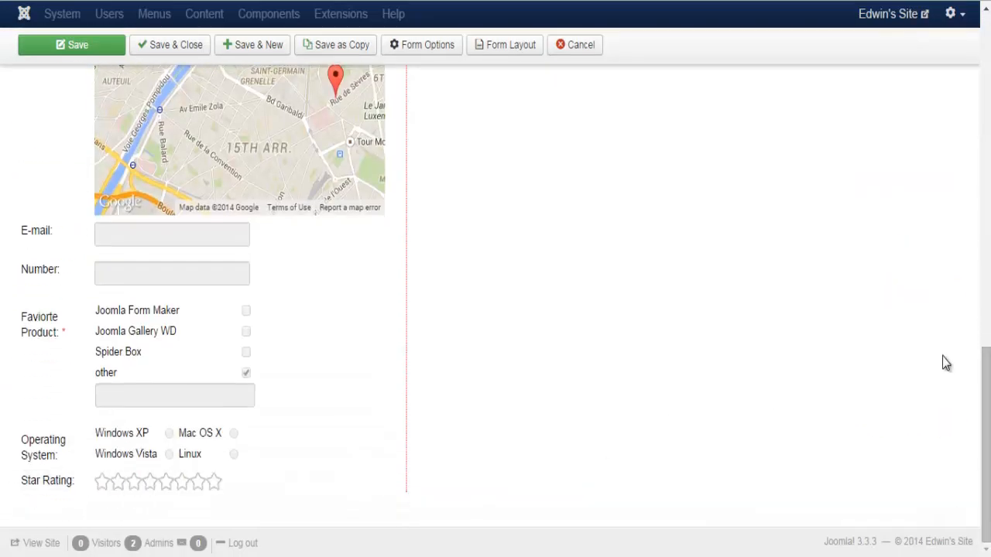
left_click_drag(985, 418, 986, 116)
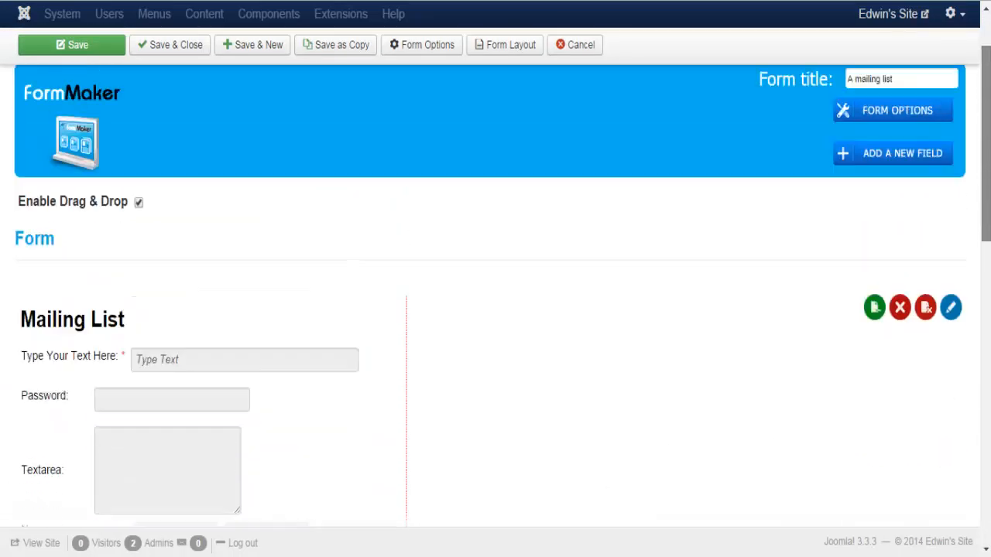
scroll(932, 122, "up", 3)
left_click(896, 288)
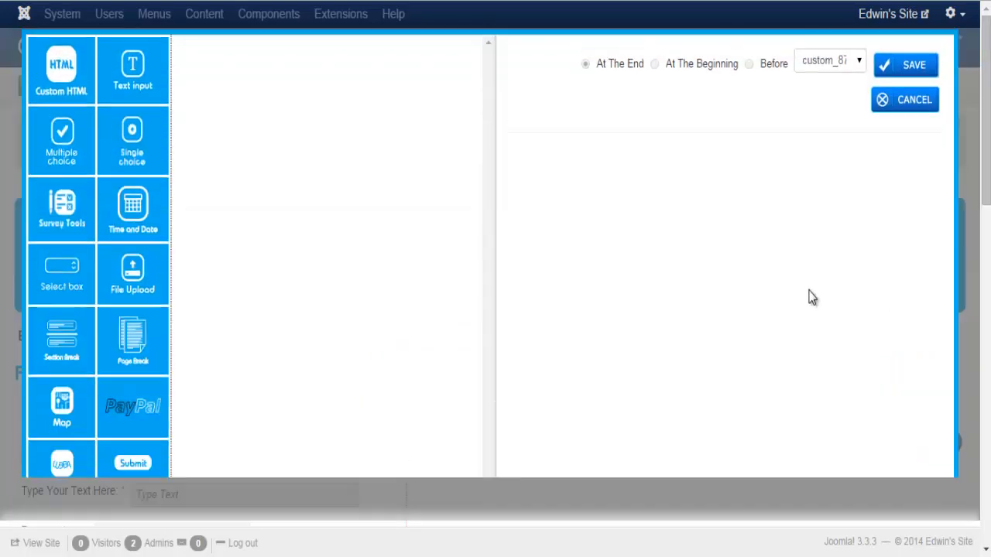
left_click(62, 210)
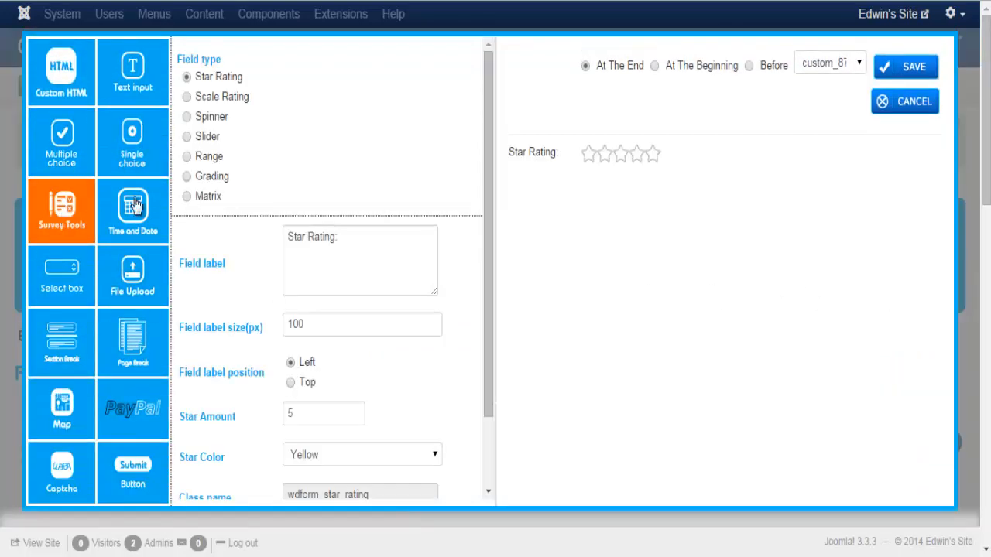
left_click(185, 96)
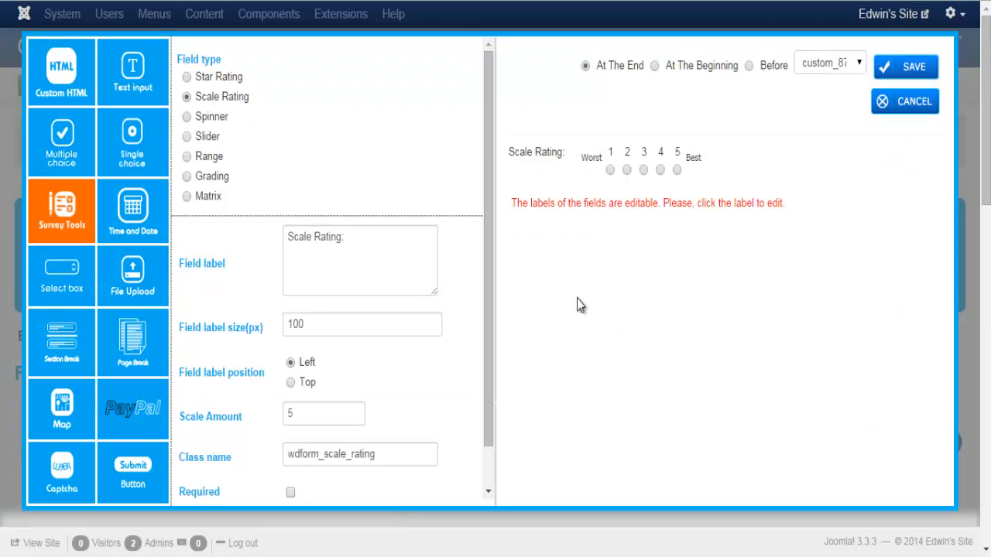
Try the Worst and Best labels, then change the field type to Spinner
left_click(592, 168)
left_click(641, 262)
left_click(694, 159)
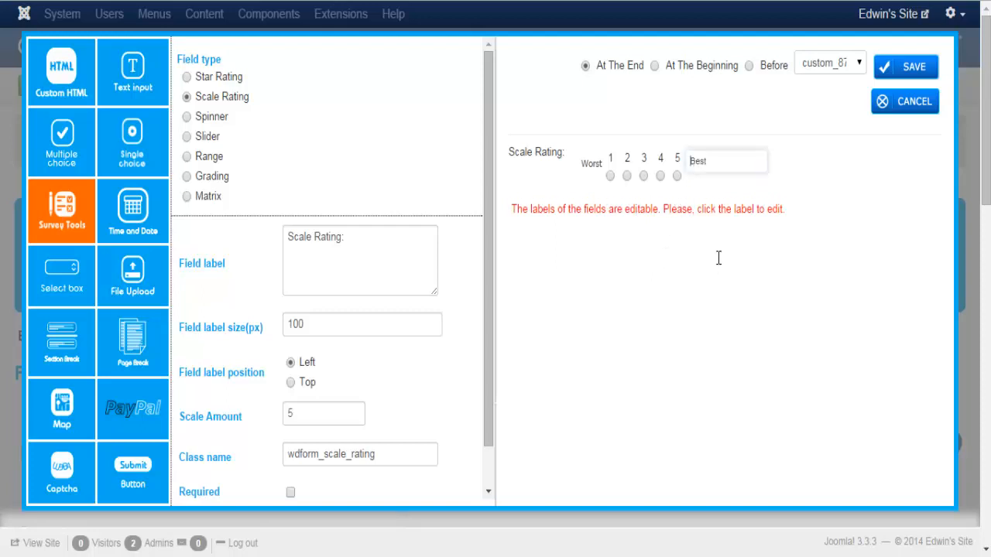
left_click(700, 258)
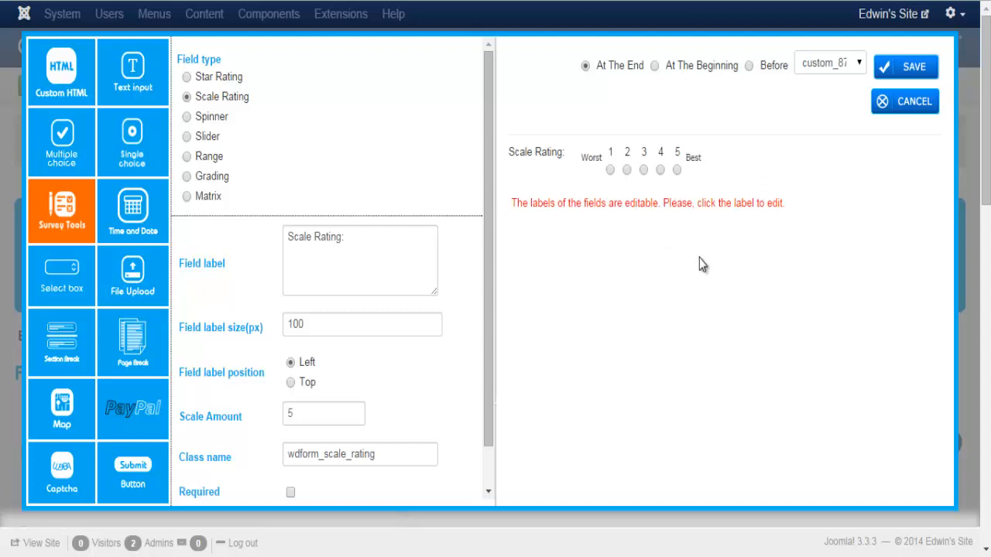
left_click(186, 117)
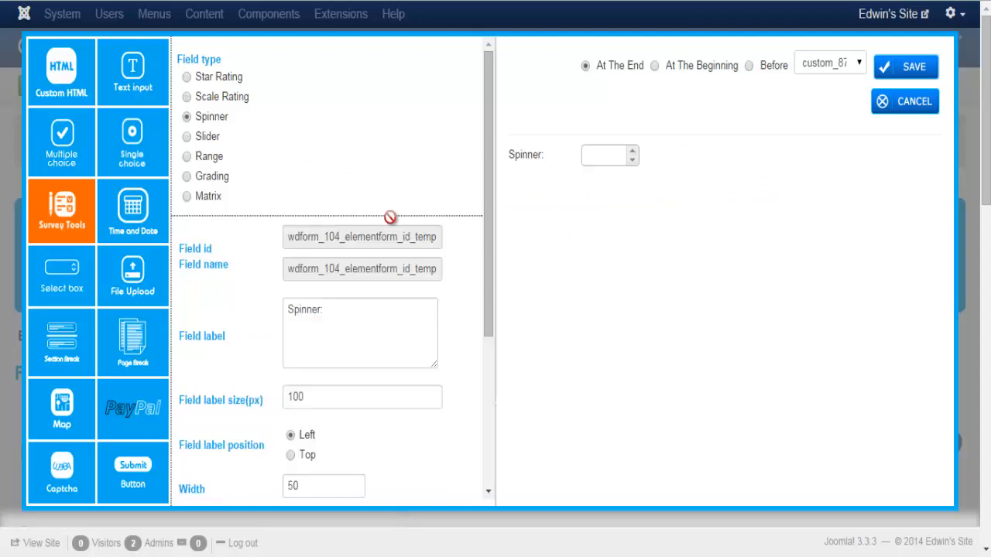
Set the spinner's minimum value to 0 and maximum value to 100
left_click_drag(491, 230, 509, 387)
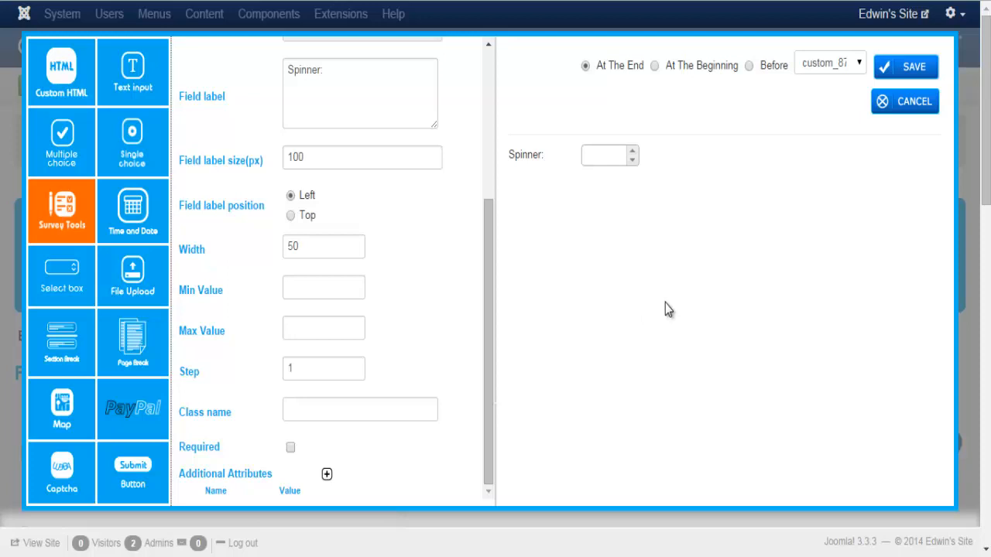
left_click(332, 290)
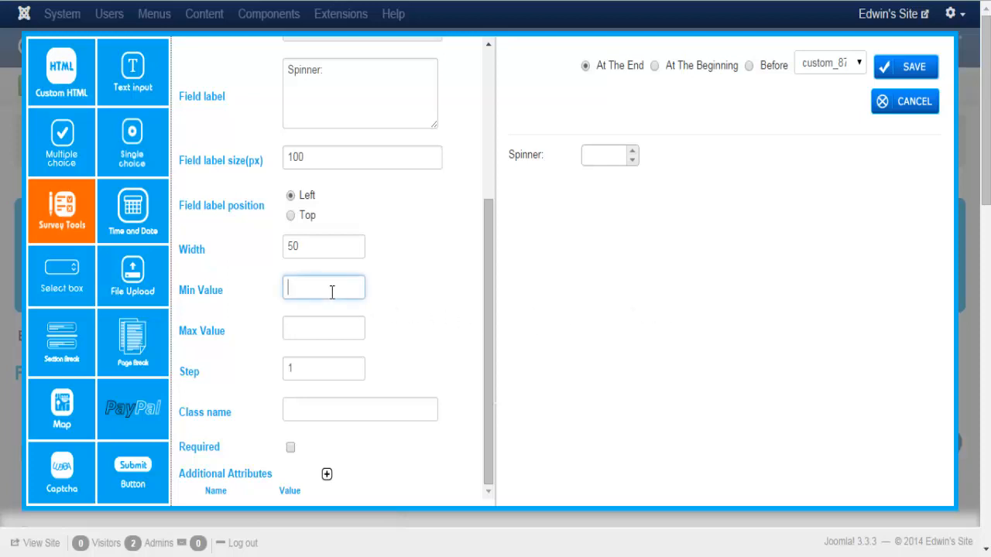
left_click(317, 335)
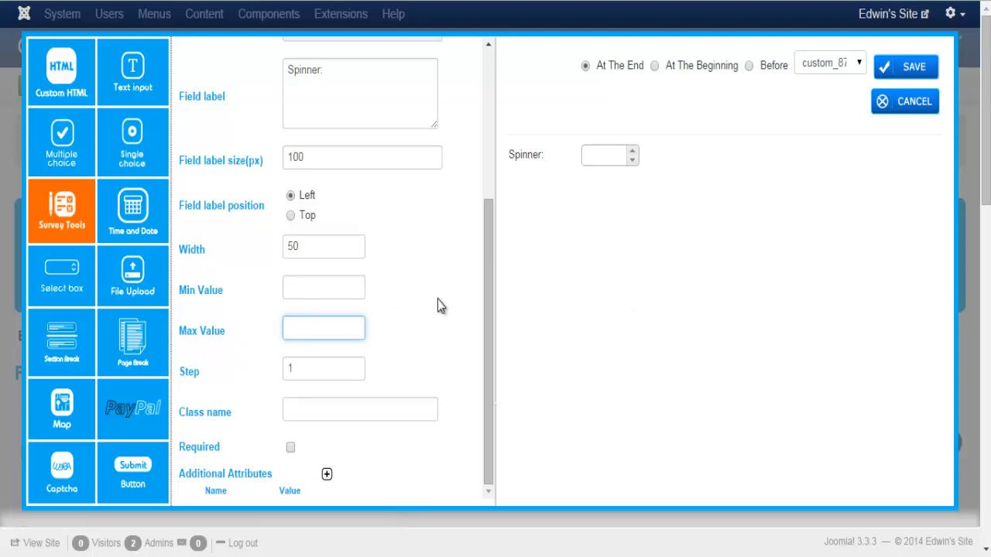
left_click(309, 287)
type("0")
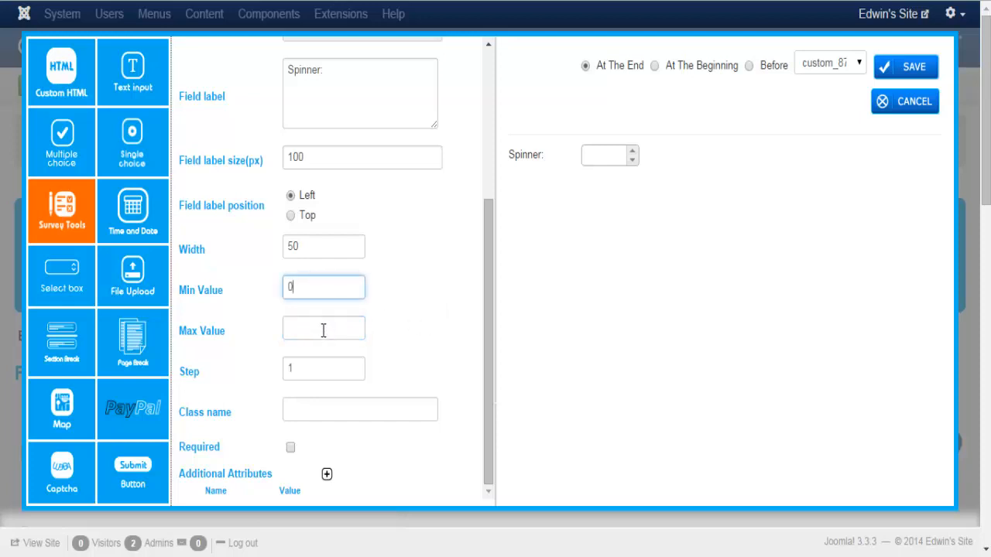
left_click(324, 331)
type("100")
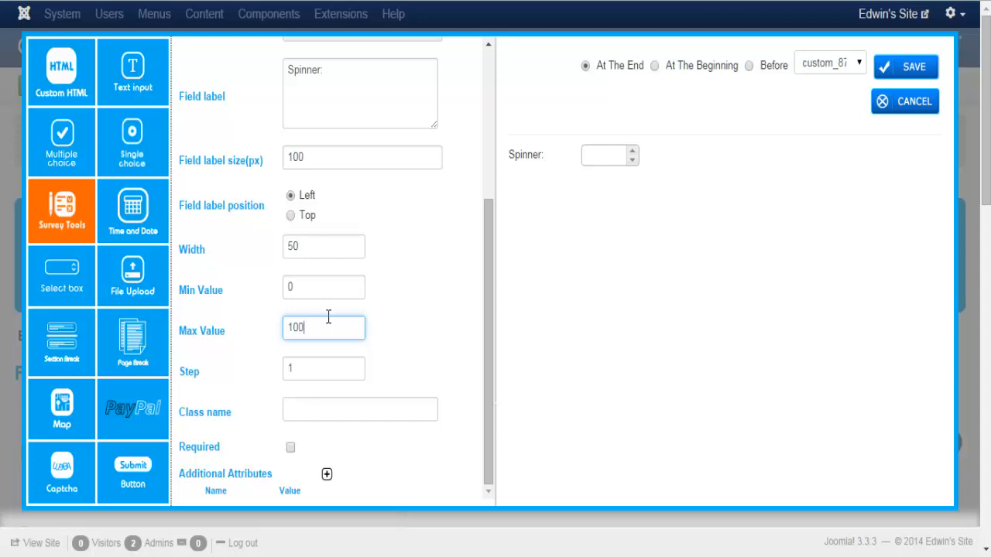
left_click(347, 370)
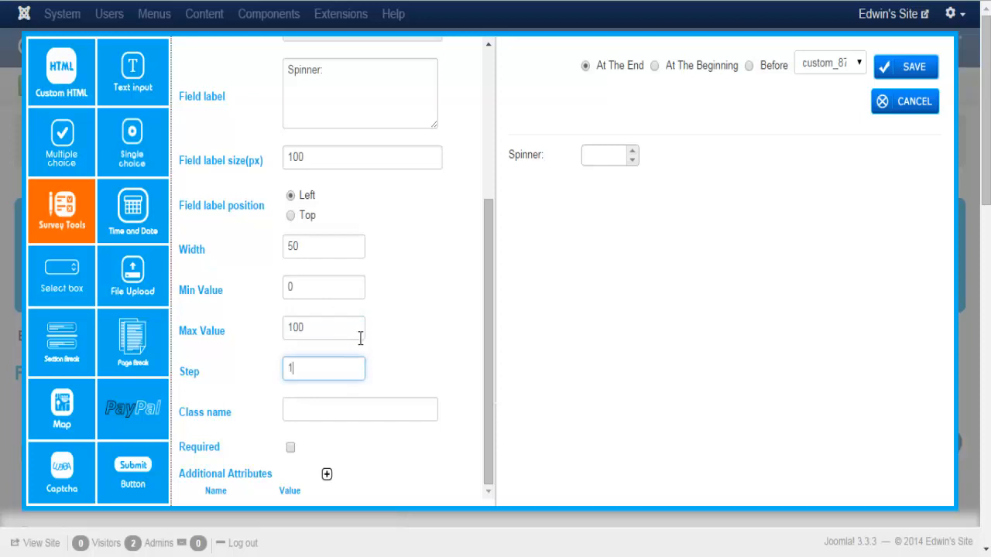
Test the spinner preview by raising its value to 52
left_click(633, 153)
left_click_drag(633, 153, 633, 155)
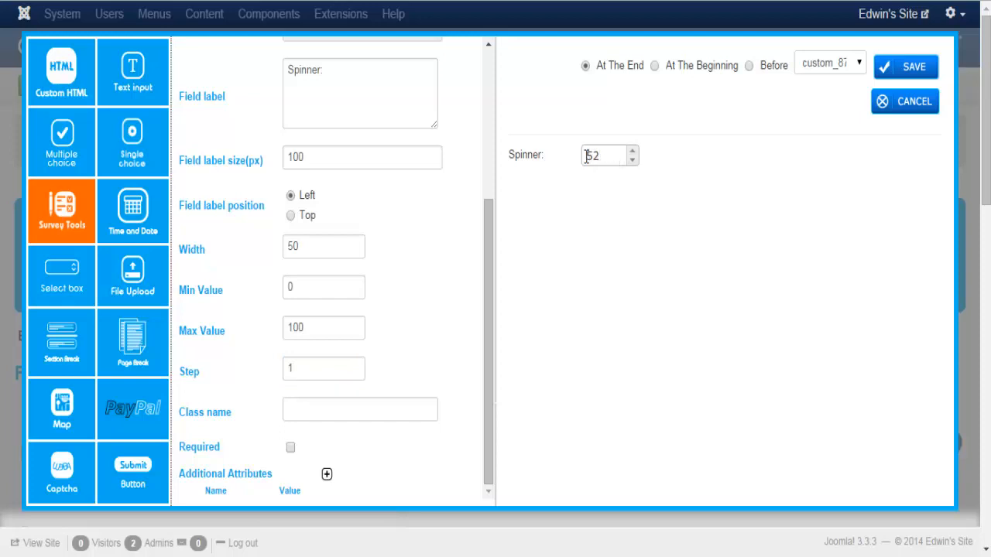
double_click(585, 156)
left_click(602, 261)
Set the spinner step to 2, test it down to 36, then make the field a Slider
left_click(302, 367)
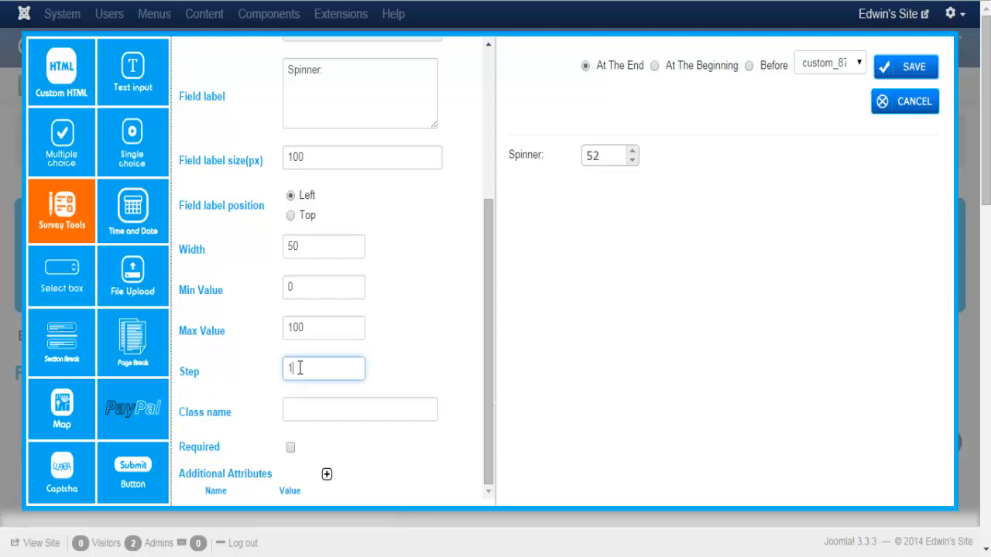
left_click_drag(435, 309, 417, 322)
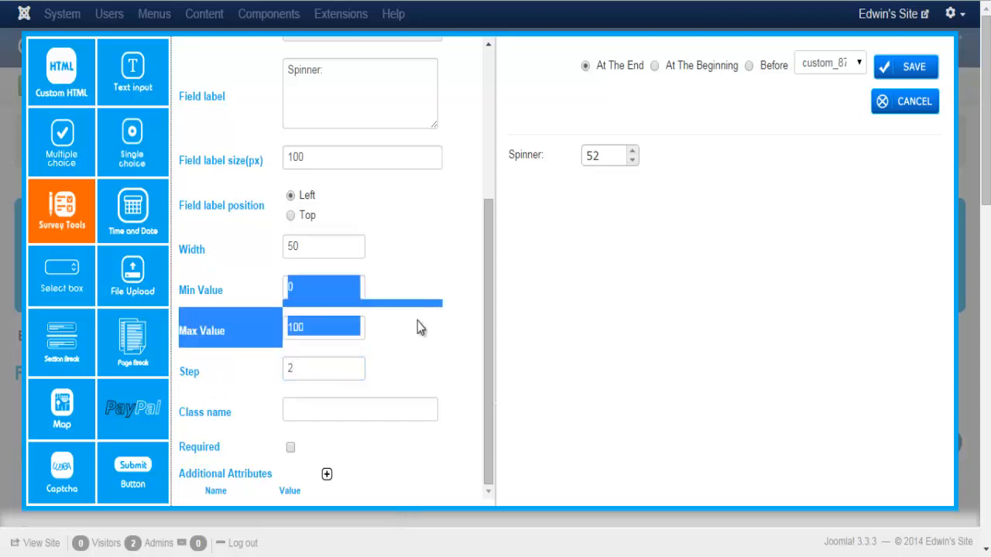
left_click(539, 251)
left_click(632, 151)
left_click(633, 151)
left_click(633, 151)
left_click(632, 151)
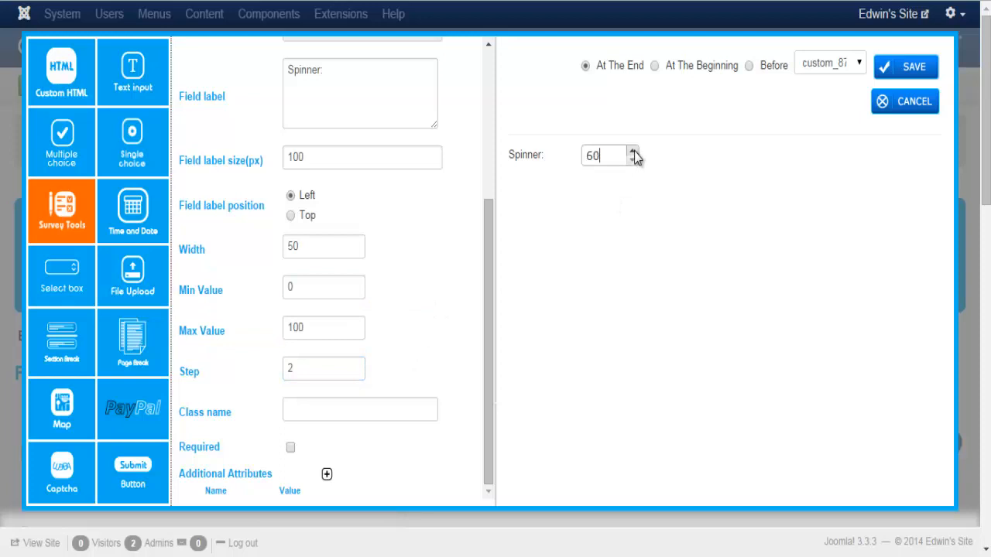
left_click(633, 161)
left_click(634, 161)
left_click(633, 161)
left_click(633, 161)
left_click(633, 161)
left_click(633, 161)
left_click(633, 161)
left_click(633, 161)
left_click(633, 161)
left_click(633, 161)
left_click(633, 161)
left_click(634, 162)
left_click_drag(489, 203, 494, 133)
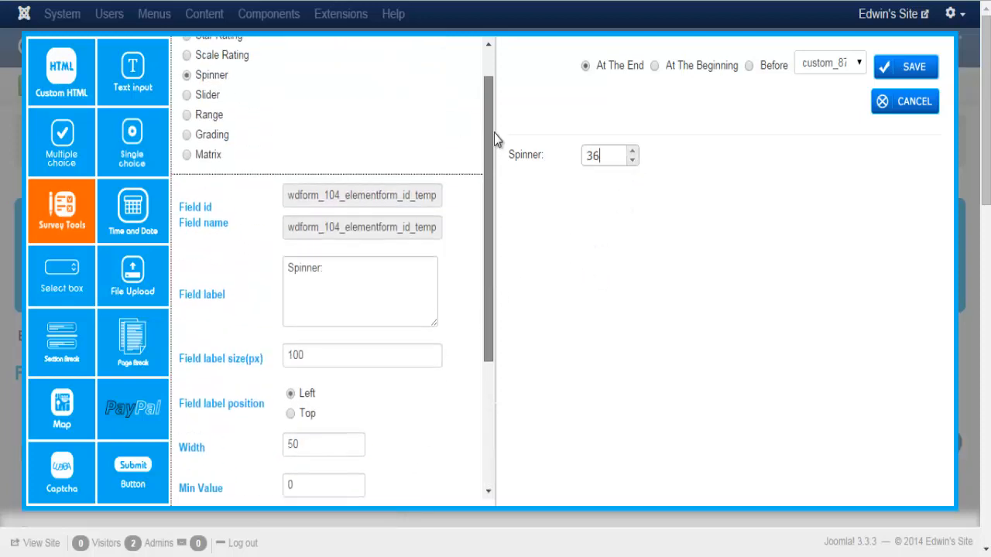
left_click(188, 102)
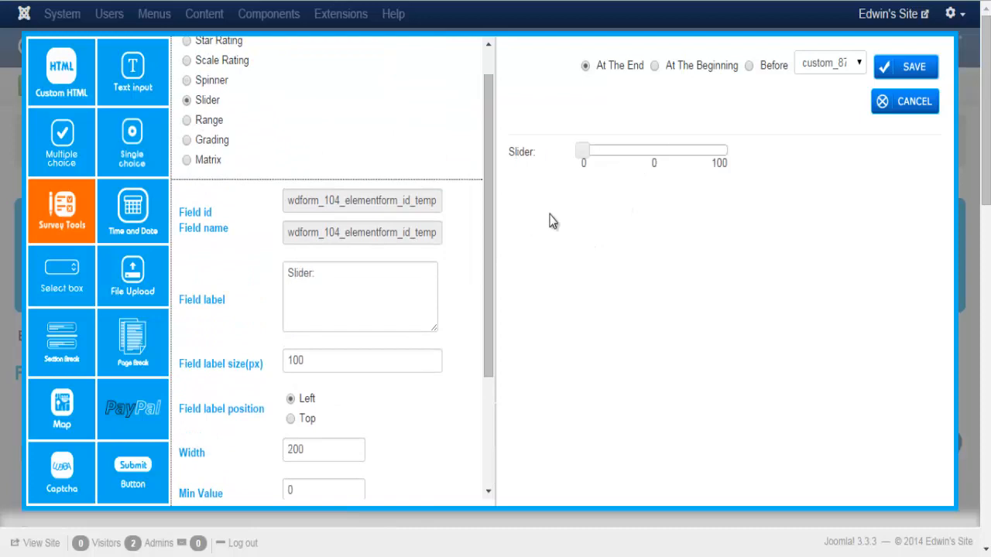
Move the slider preview handle and check its 0 and 100 min/max values
mouse_move(586, 158)
left_mouse_down()
mouse_move(715, 155)
mouse_move(576, 162)
left_mouse_up()
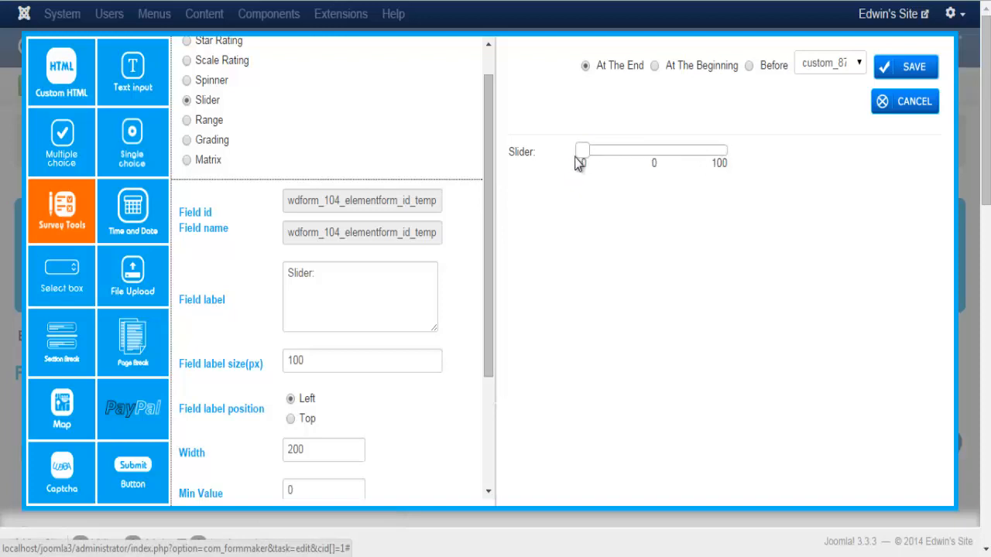
left_click_drag(491, 183, 493, 325)
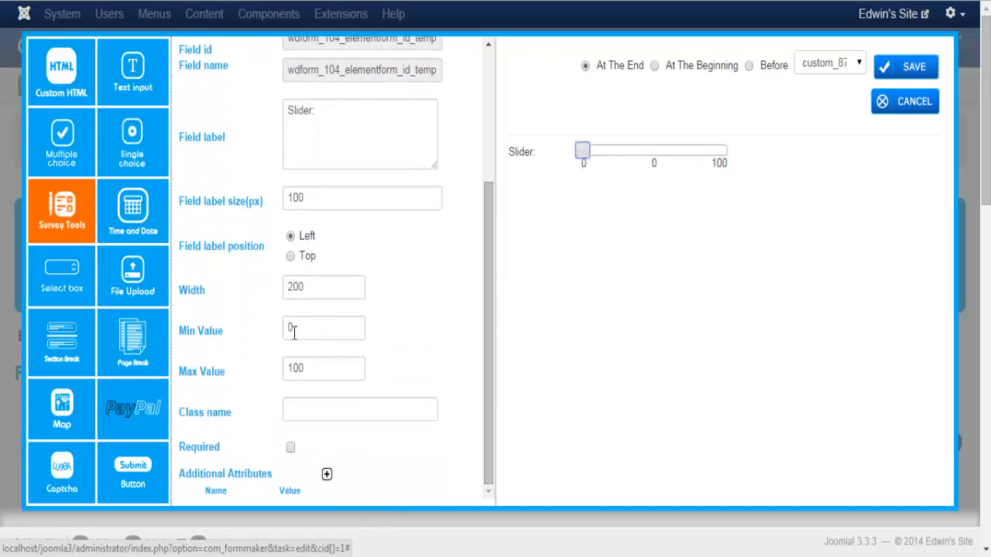
left_click(300, 334)
left_click(313, 369)
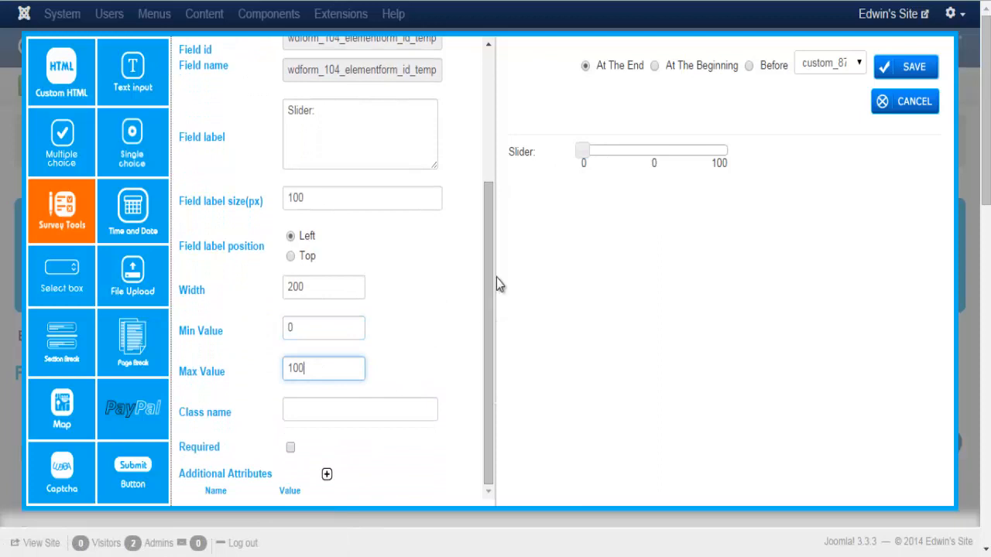
left_click_drag(495, 284, 499, 132)
Switch the survey field to Range, then to Grading
left_click(188, 157)
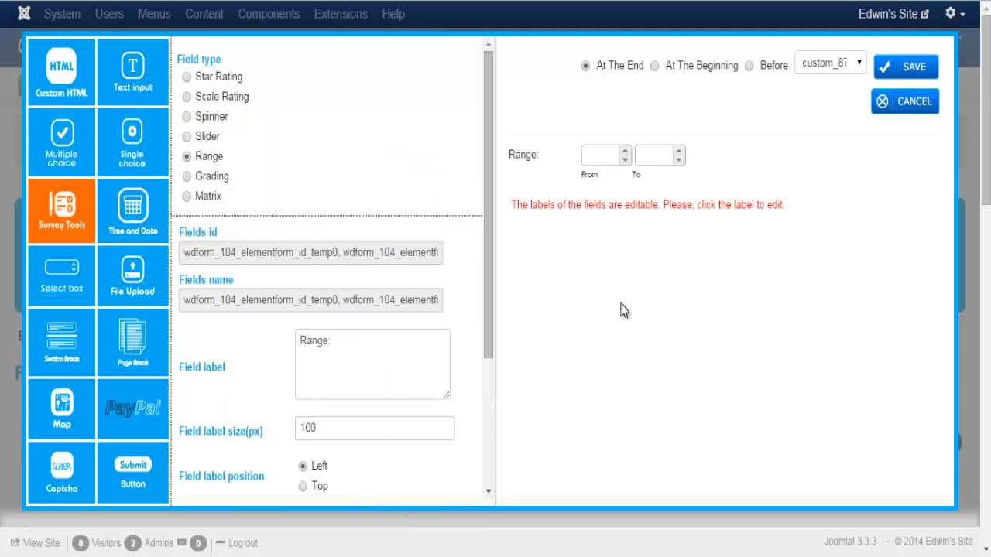
left_click_drag(489, 234, 600, 267)
left_click(188, 177)
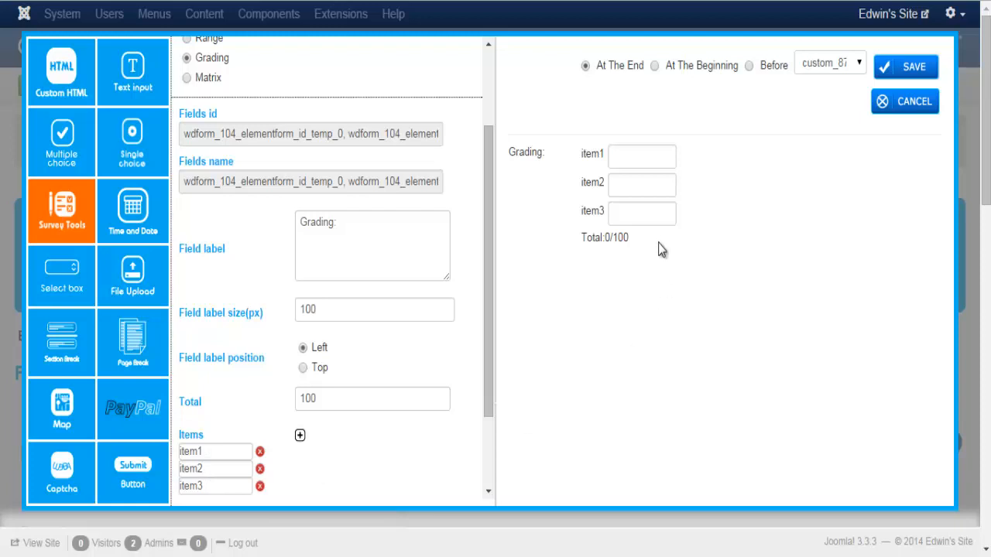
Enter test grading scores 22, 55 and 88 for item1 to item3
left_click(658, 157)
type("22")
left_click(659, 190)
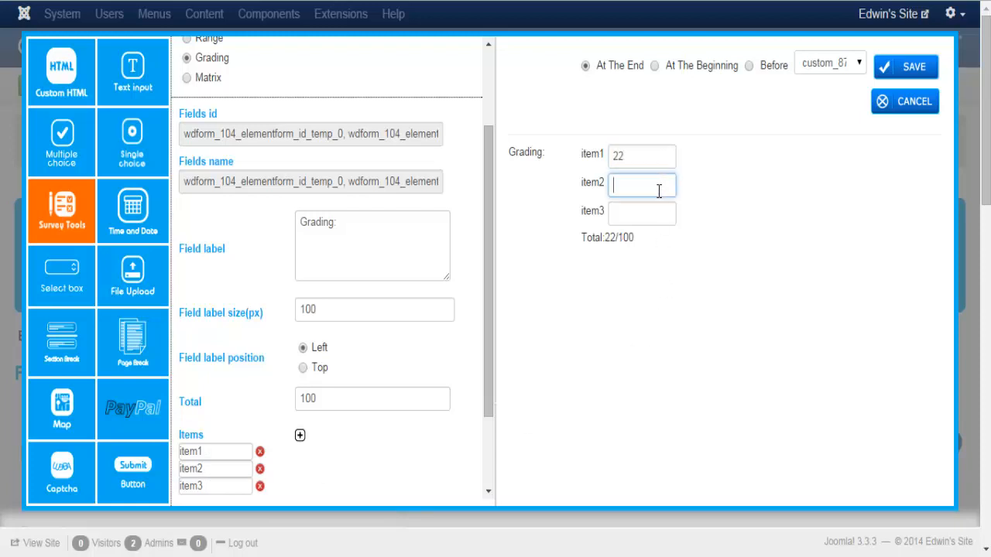
type("55")
left_click(657, 215)
type("88")
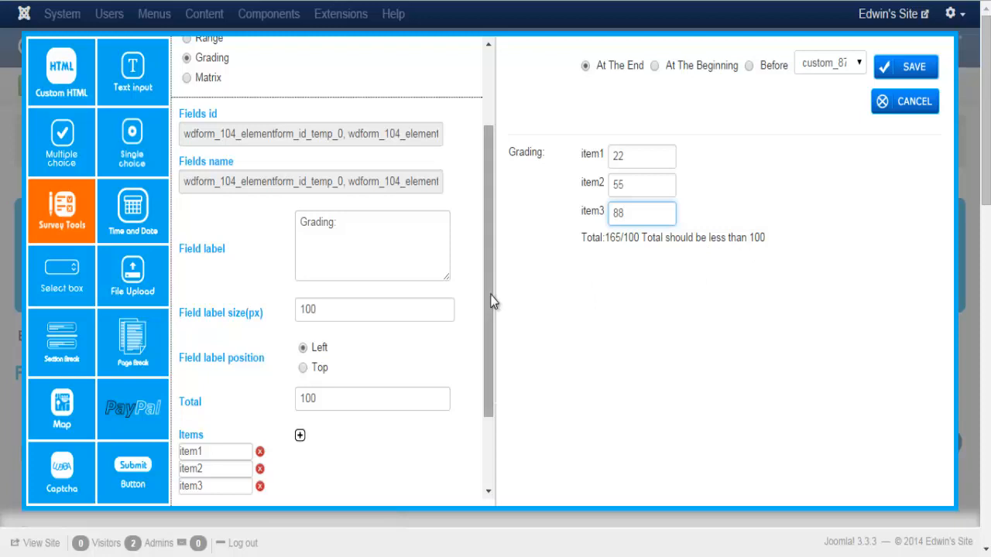
Try a Matrix survey field with radio-button input, then switch to a Time and Date field
left_click(187, 77)
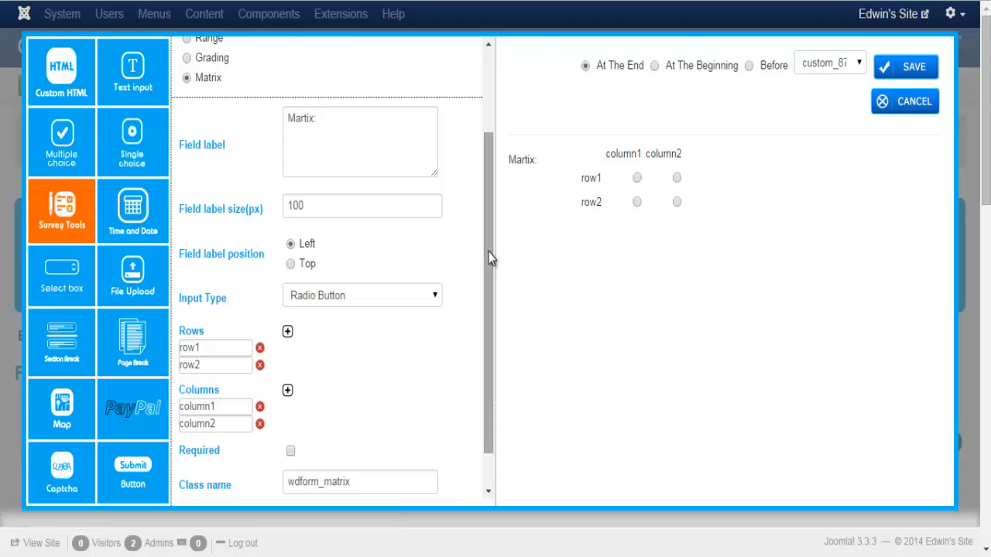
left_click_drag(489, 252, 416, 281)
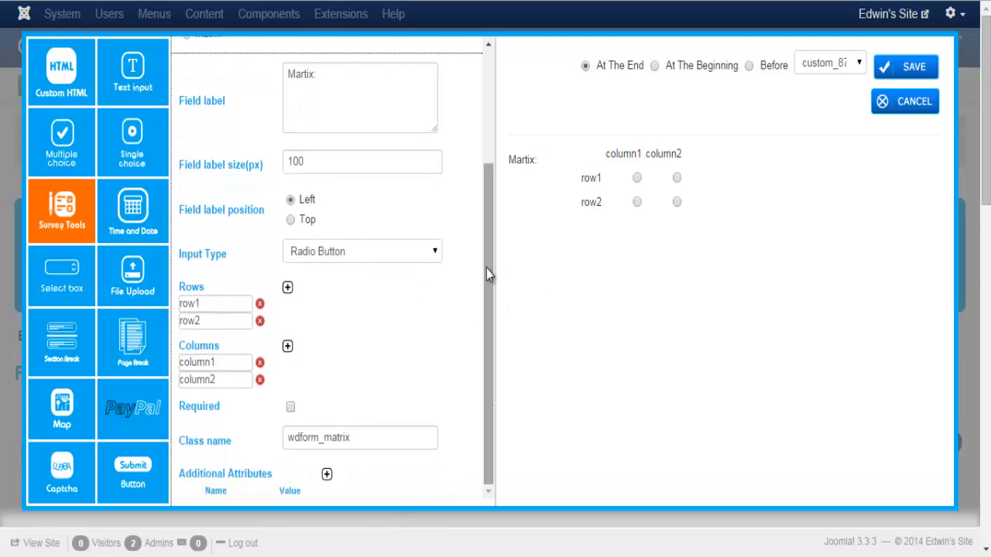
left_click(435, 254)
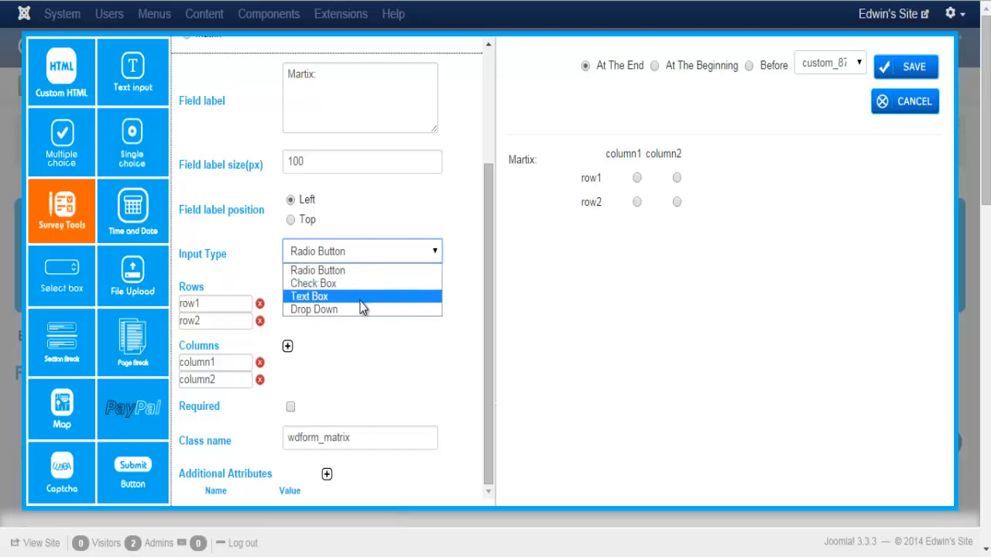
left_click(543, 334)
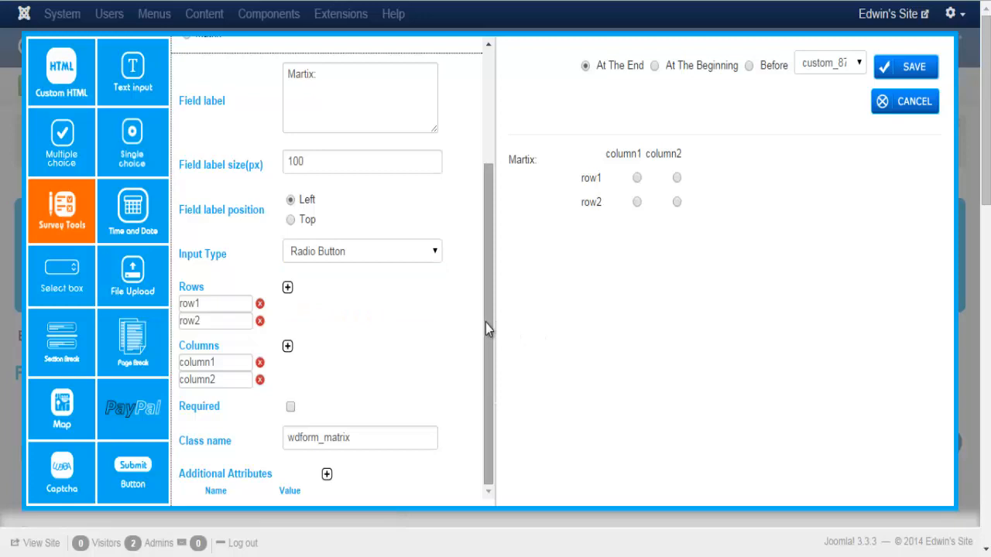
left_click(126, 229)
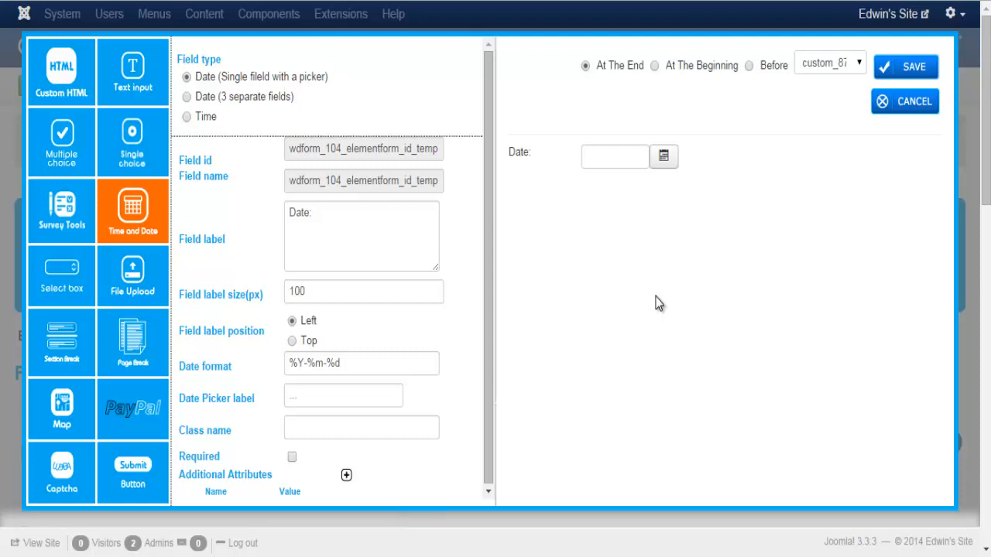
Preview the date picker calendar, then switch to 'Date (3 separate fields)'
left_click(665, 156)
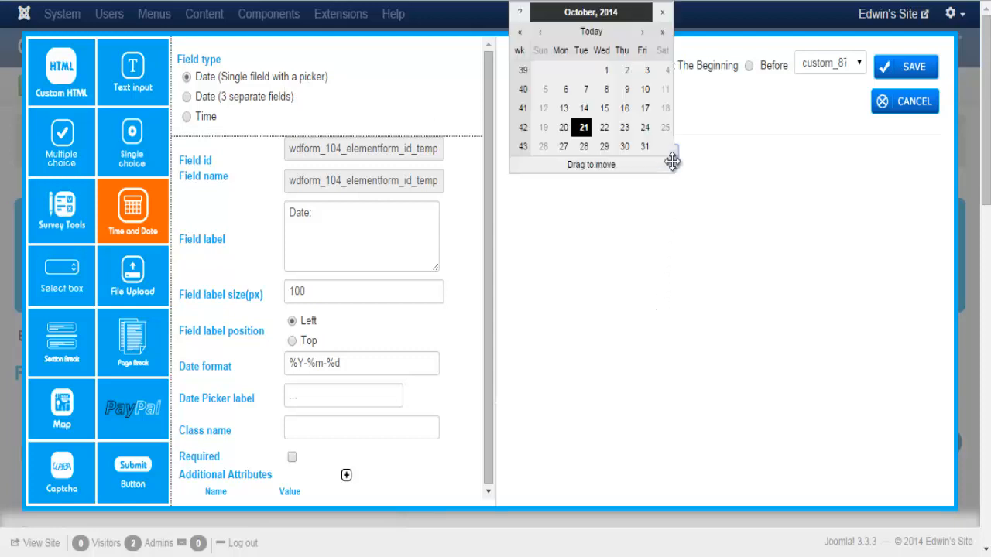
left_click(737, 236)
left_click(187, 96)
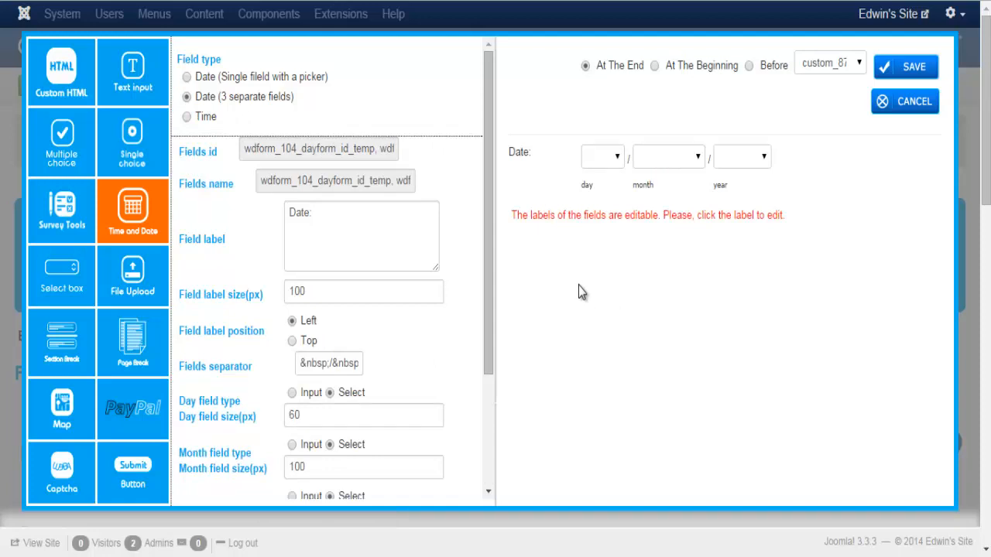
Review the day, month and year sub-labels of the date field
left_click(587, 188)
left_click(626, 263)
left_click(642, 198)
left_click(692, 287)
left_click(721, 188)
left_click(710, 290)
left_click_drag(492, 250, 492, 387)
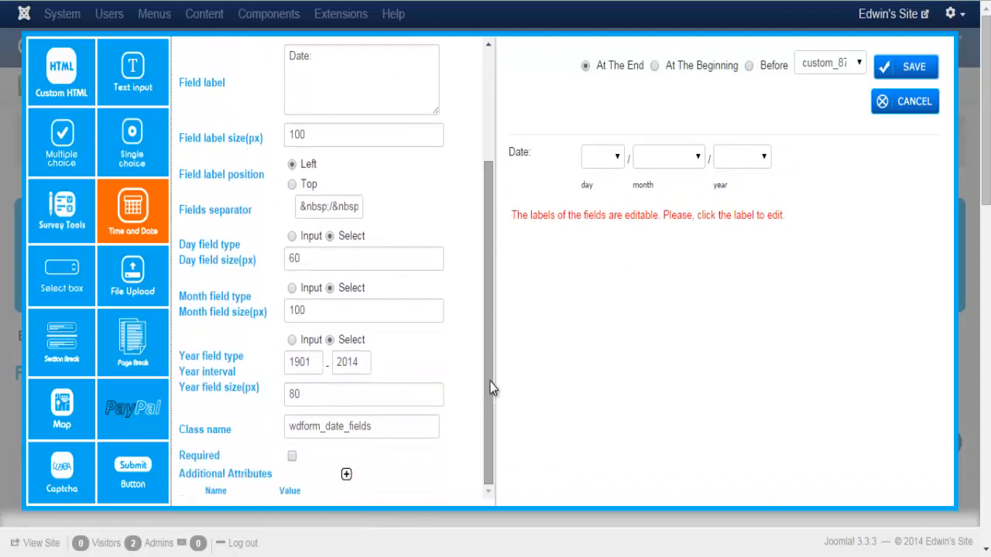
Try Input for the Day field type, leave it on Select, and test the day dropdown
left_click(292, 236)
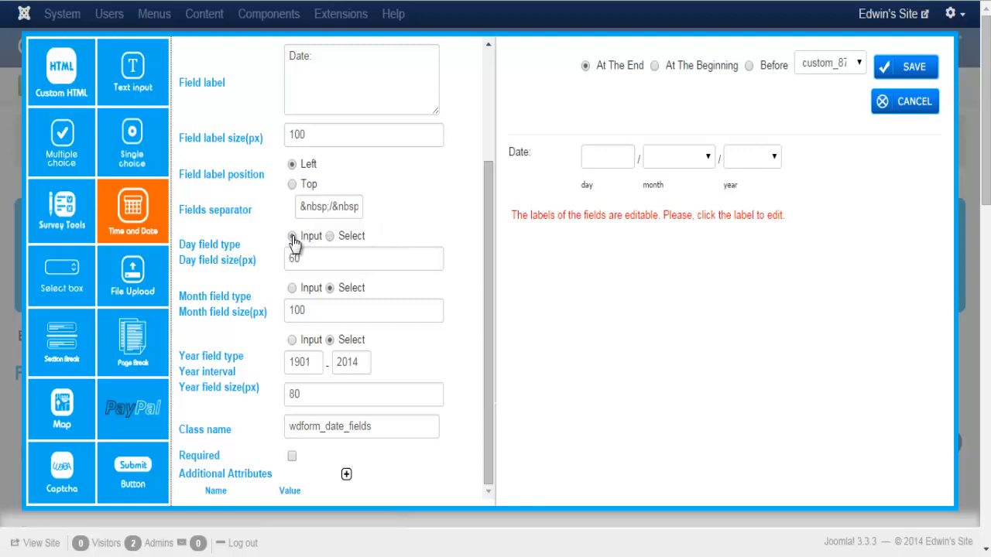
left_click(331, 237)
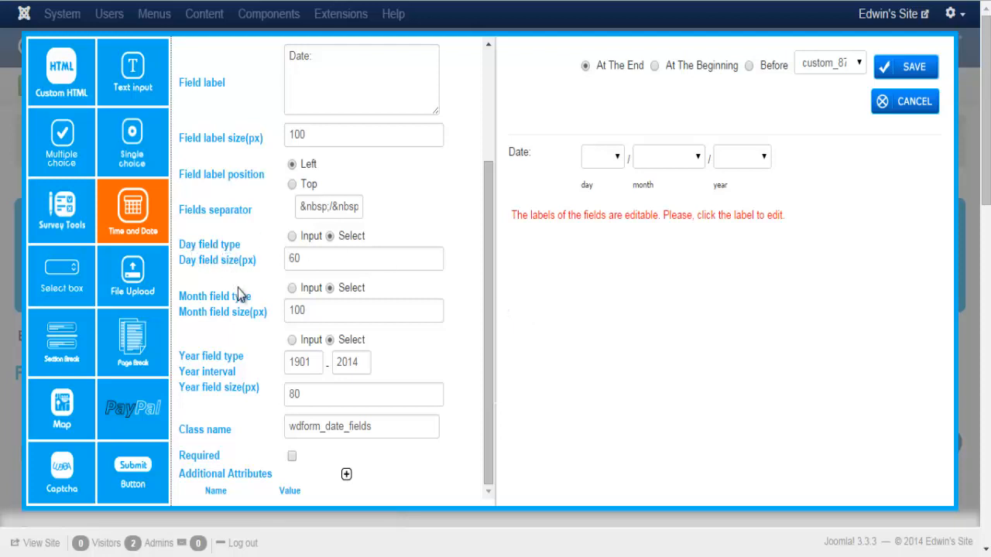
left_click(293, 237)
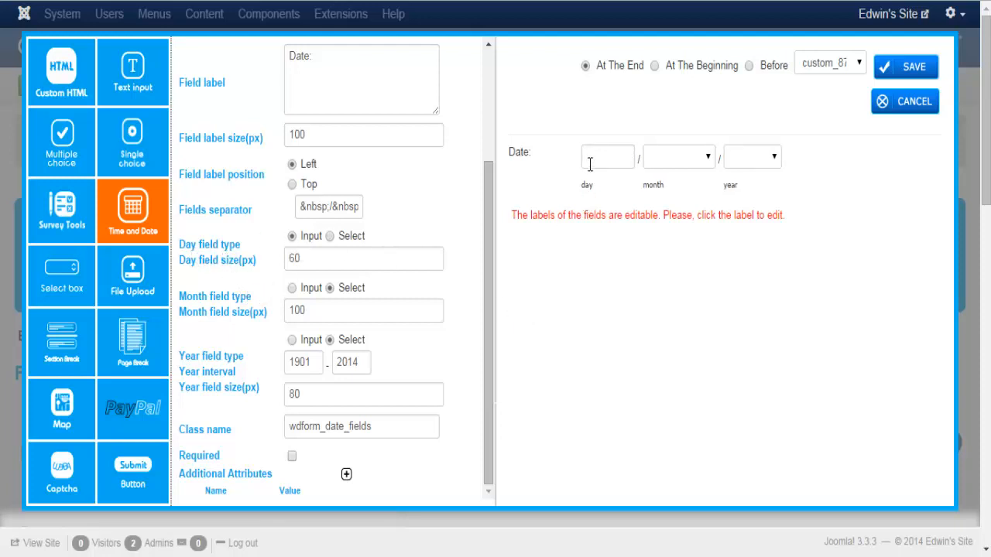
left_click(331, 237)
left_click(615, 158)
left_click(615, 158)
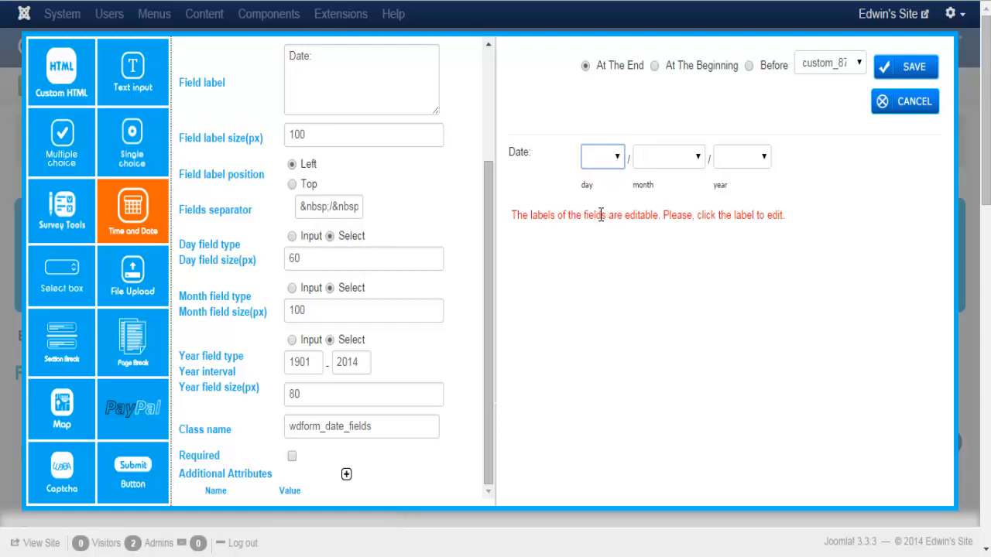
left_click(591, 276)
Check the start and end years of the range and save the Date field
left_click(319, 362)
left_click(369, 361)
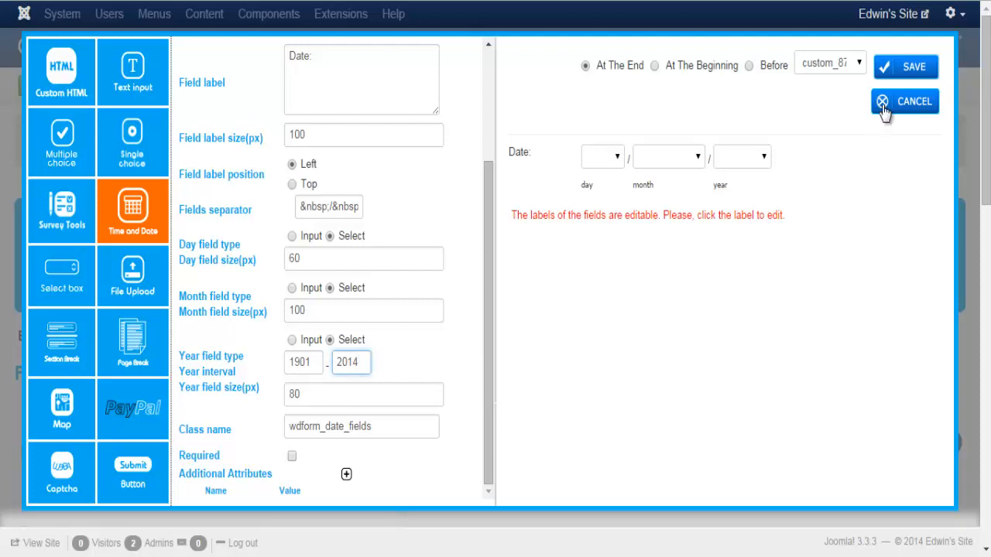
left_click(894, 68)
left_click_drag(985, 195, 986, 539)
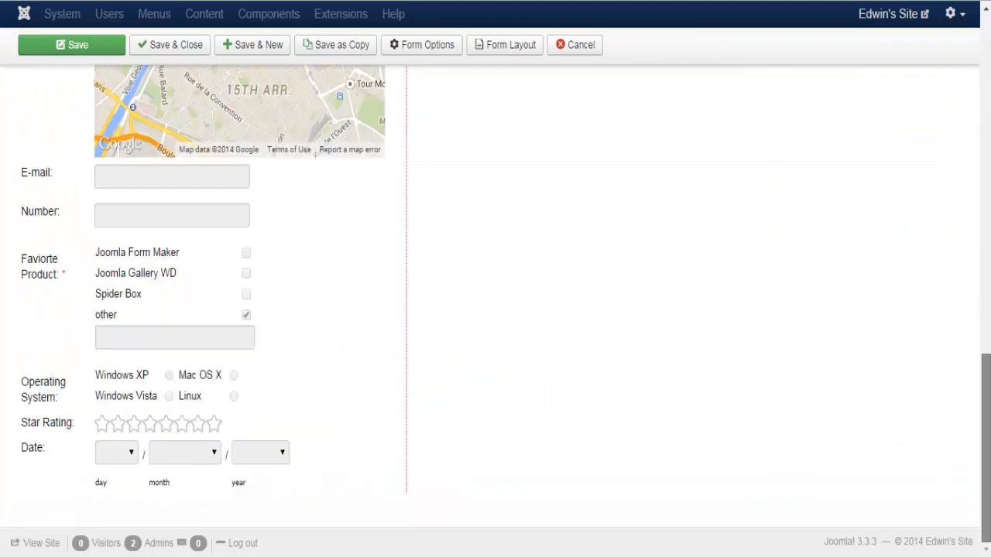
Add a new Time and Date field set to Time, checking its SS sub-label
scroll(532, 478, "up", 10)
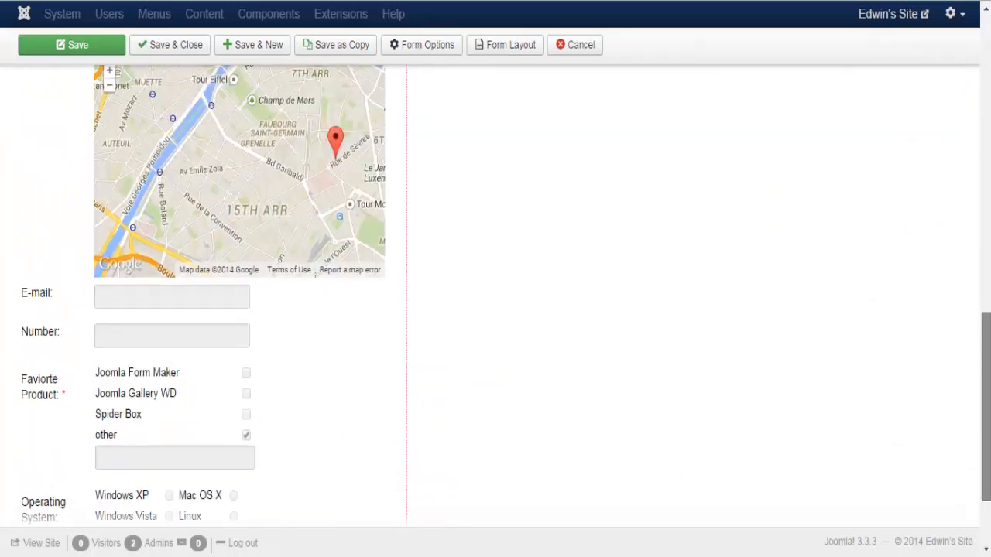
left_click(910, 291)
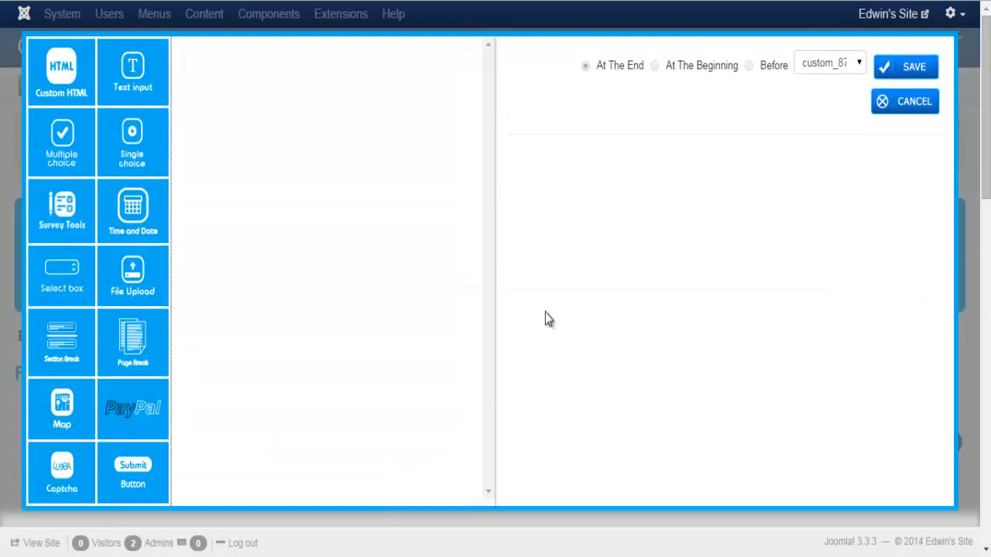
left_click(133, 211)
left_click(186, 116)
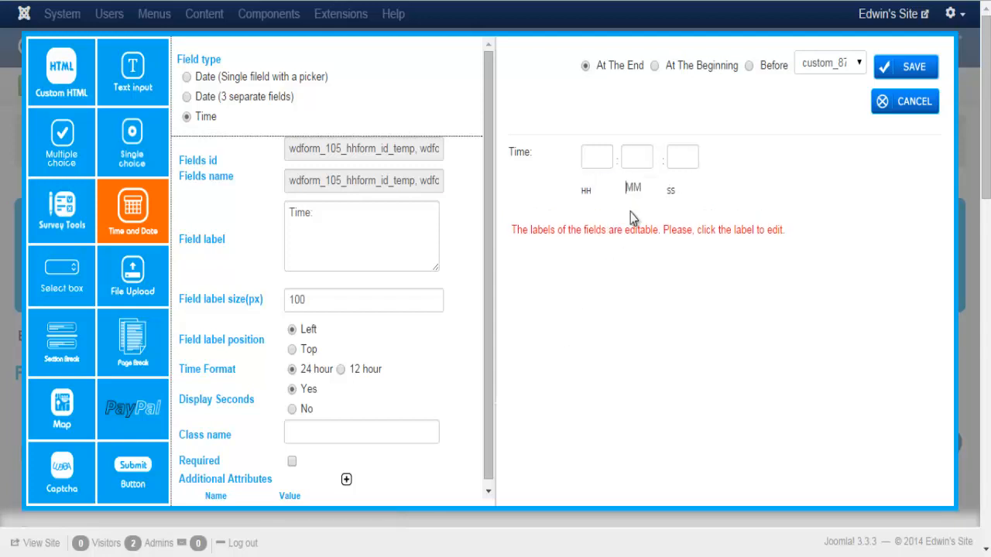
left_click(668, 188)
left_click(674, 272)
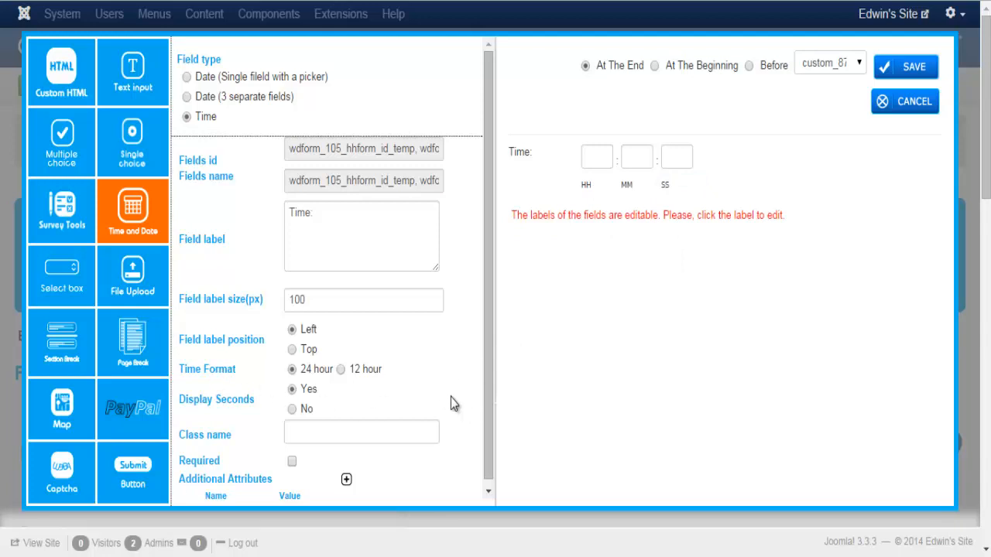
Set the time to 12-hour format with AM/PM, hide seconds, and save it
left_click(340, 370)
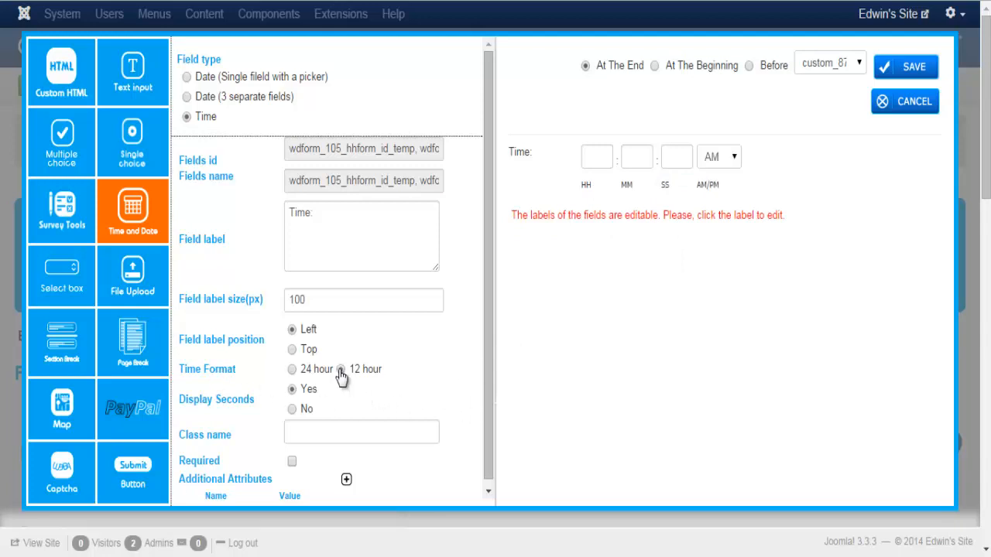
left_click(734, 157)
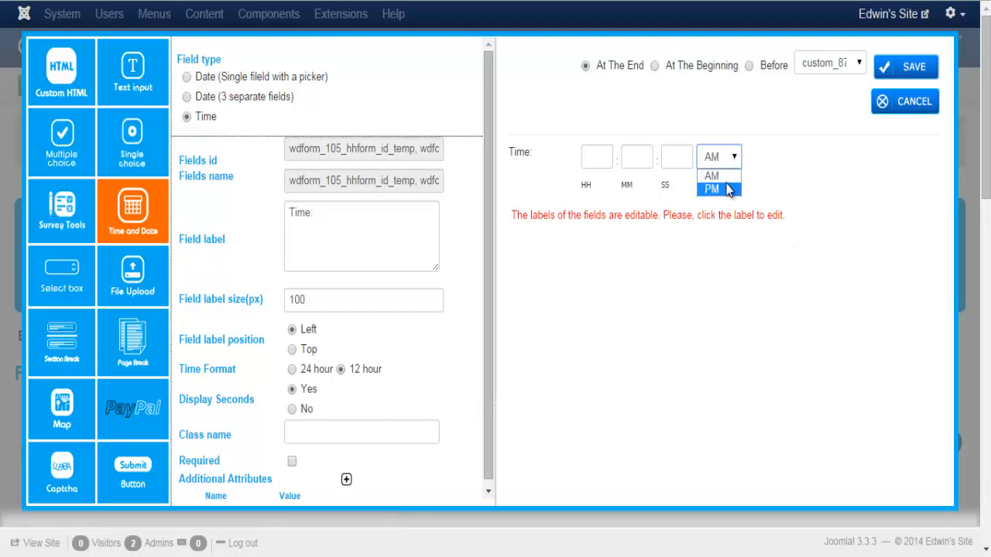
left_click(662, 346)
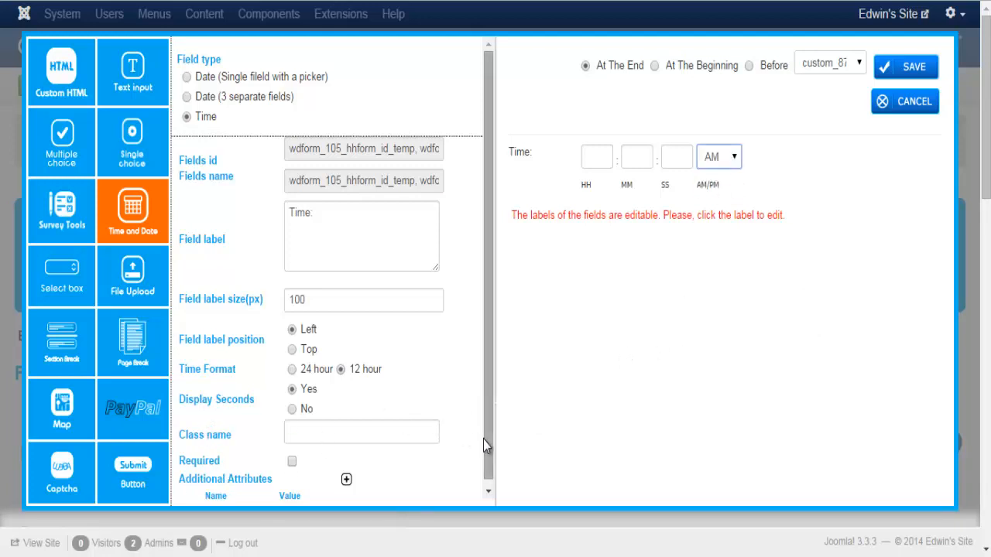
scroll(489, 475, "down", 1)
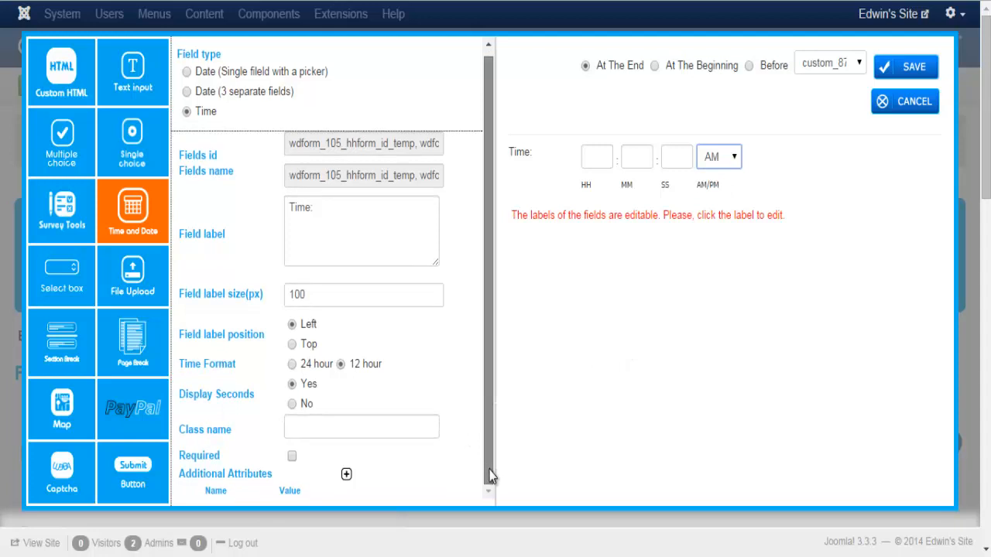
left_click(292, 404)
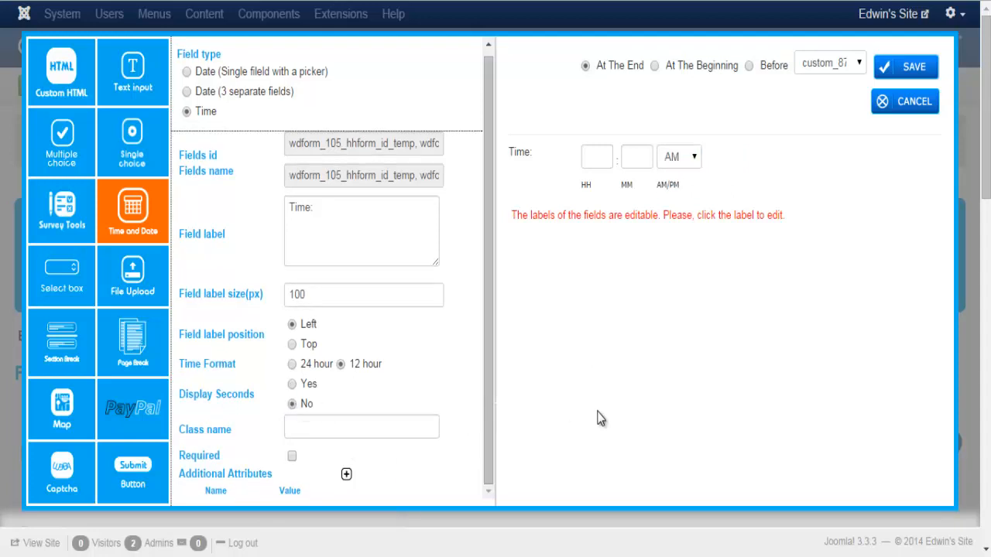
left_click(892, 72)
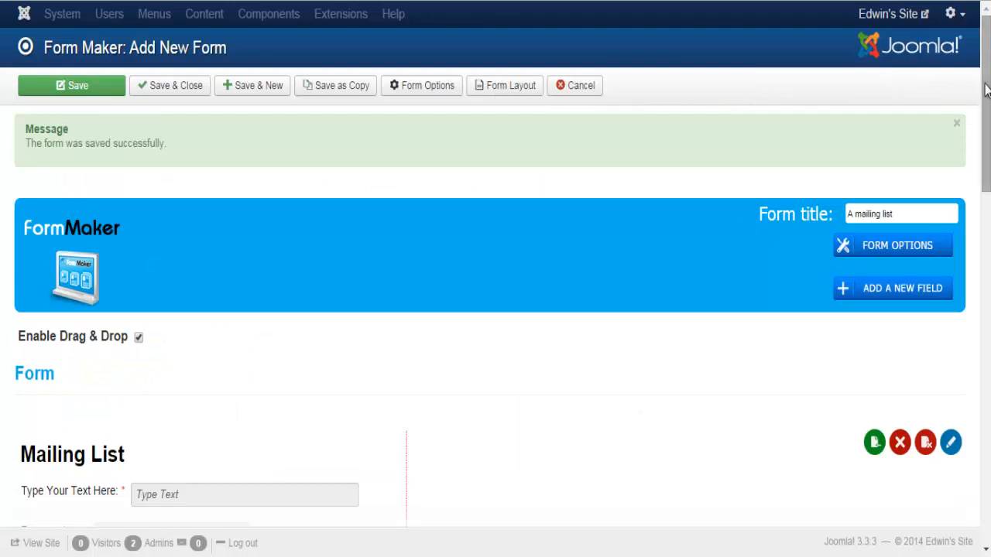
left_click_drag(979, 95, 852, 514)
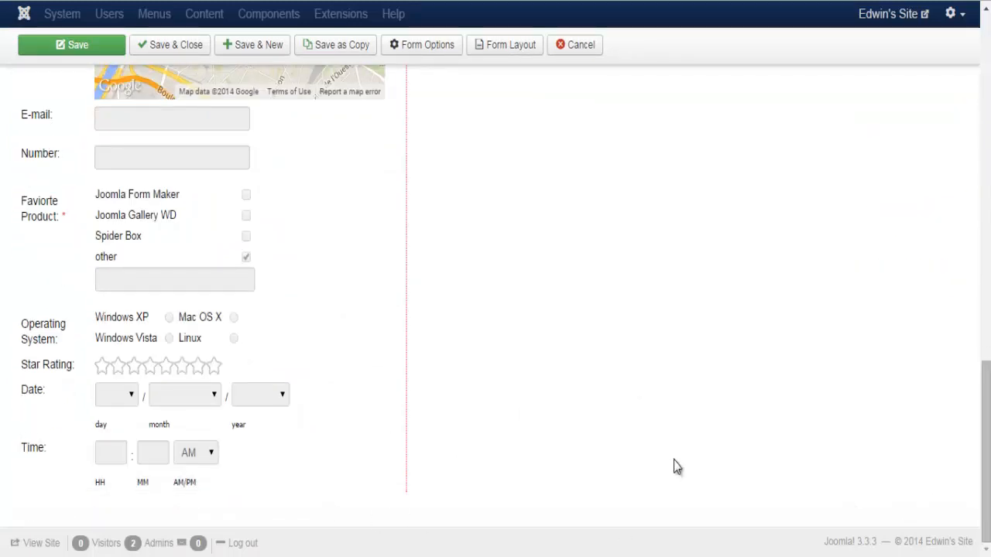
left_click_drag(986, 465, 986, 116)
Add a new Select box field and preview its default options
left_click(894, 299)
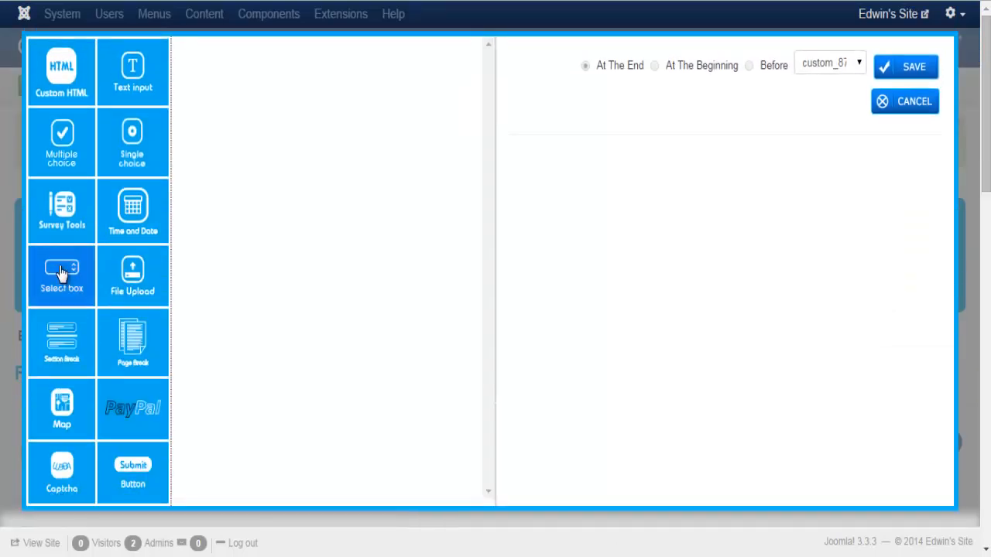
left_click(62, 275)
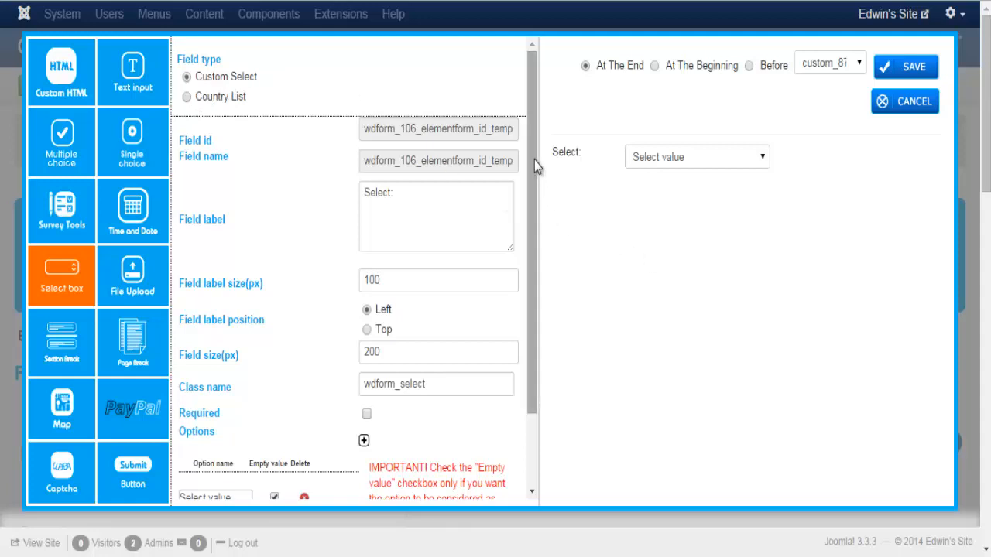
left_click(662, 164)
left_click(659, 171)
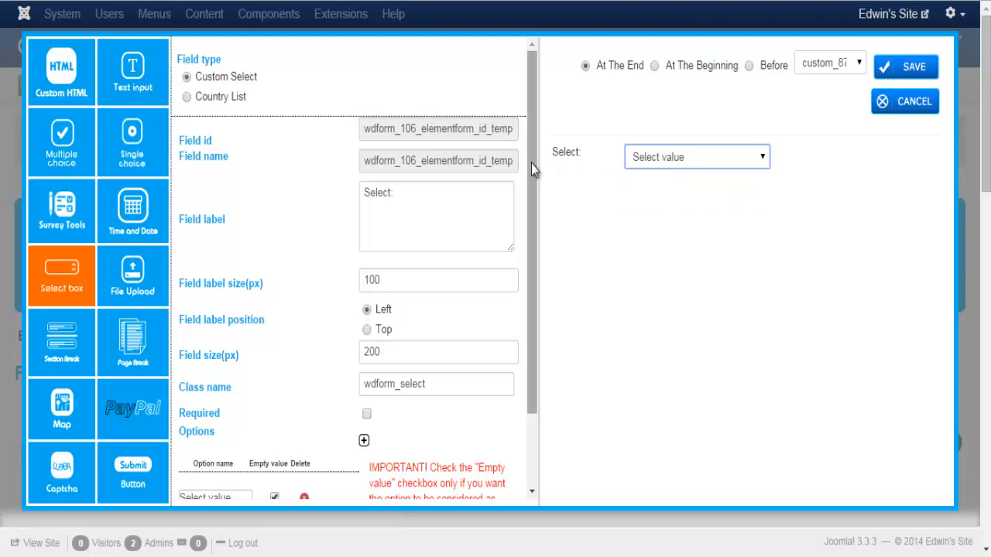
scroll(531, 178, "down", 1)
left_click_drag(530, 181, 529, 252)
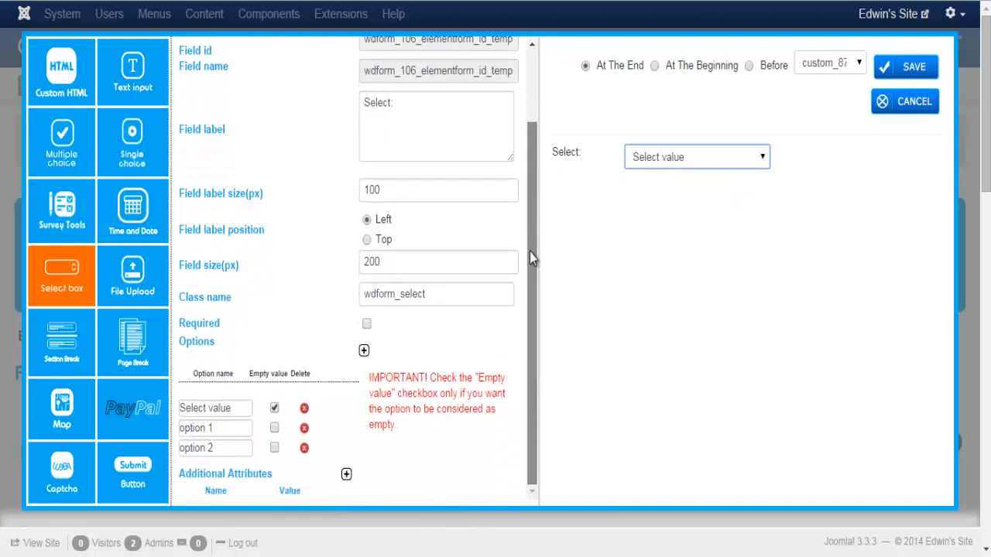
Rename the label to 'Gender:' and place it above the select box
left_click_drag(395, 102, 366, 92)
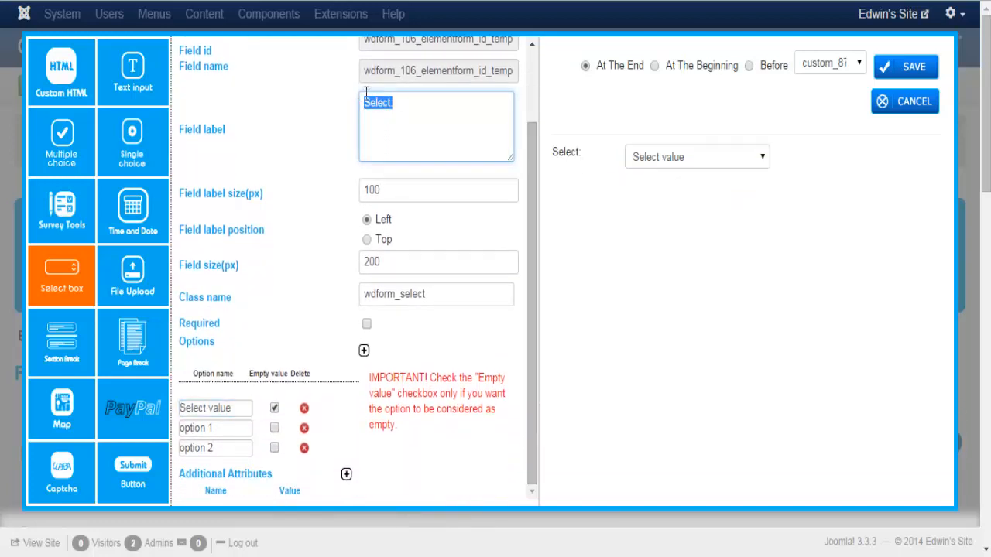
type("Gender:")
left_click(367, 239)
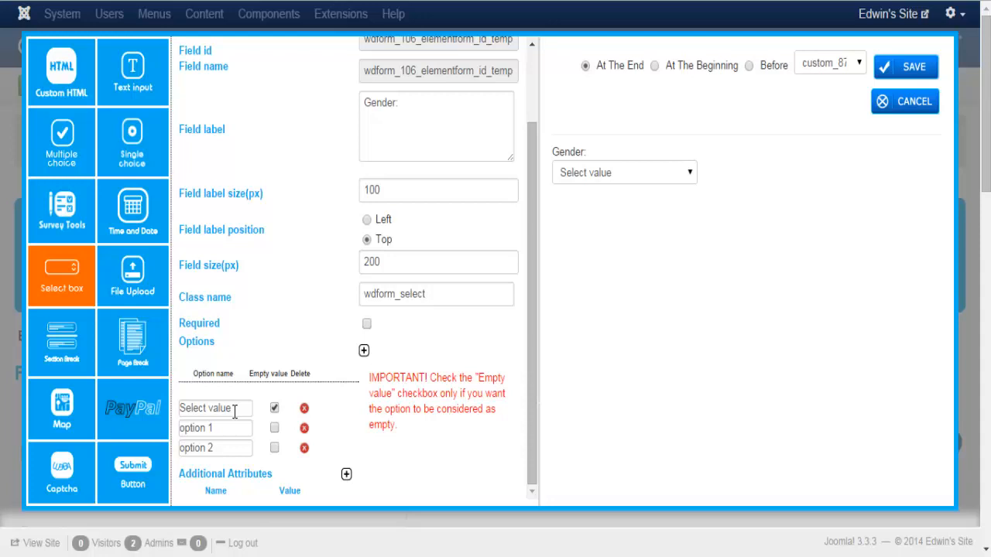
Set the first option to 'I am...' and the next two options to Female and Male
left_click_drag(234, 412, 172, 397)
type("am")
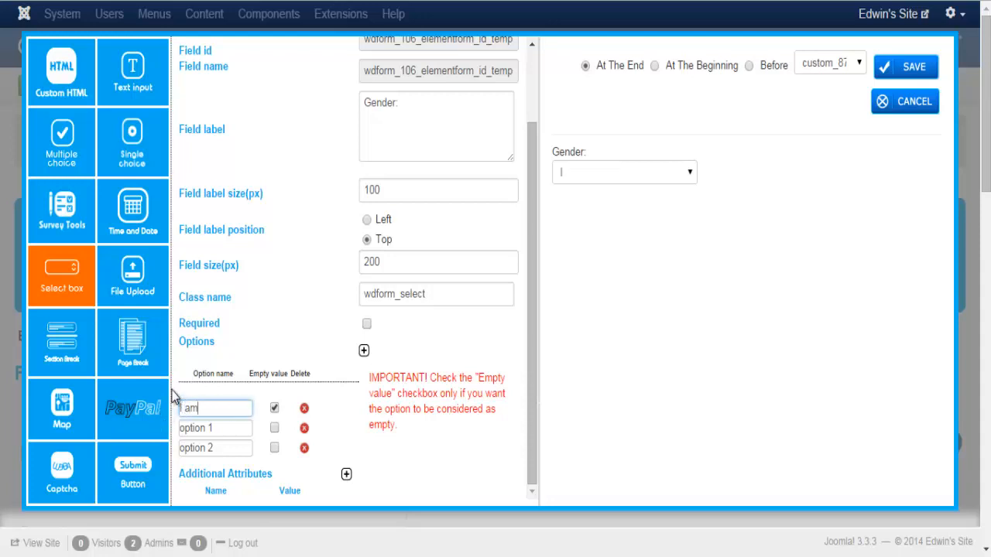
type("...")
left_click(218, 428)
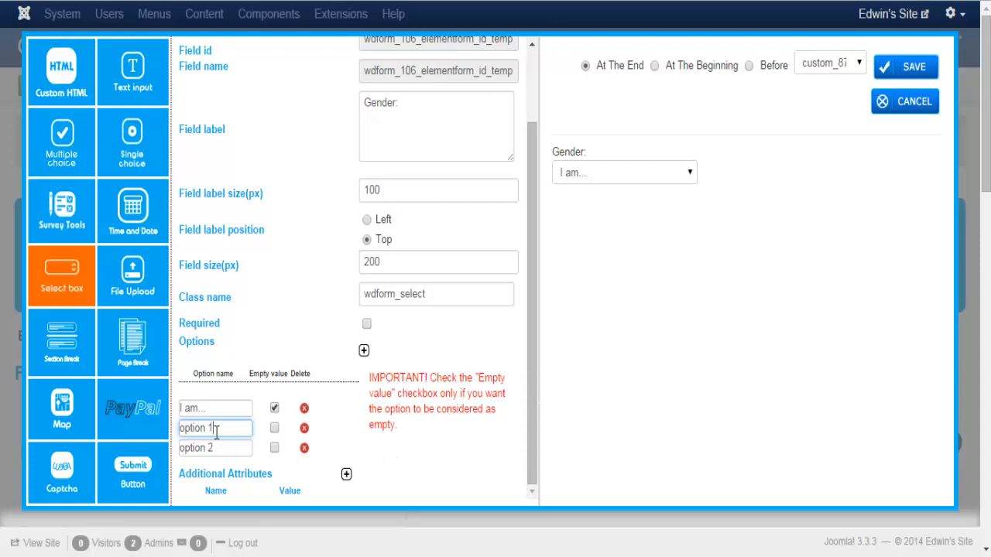
left_click_drag(214, 428, 163, 441)
type("Female")
left_click_drag(224, 449, 160, 465)
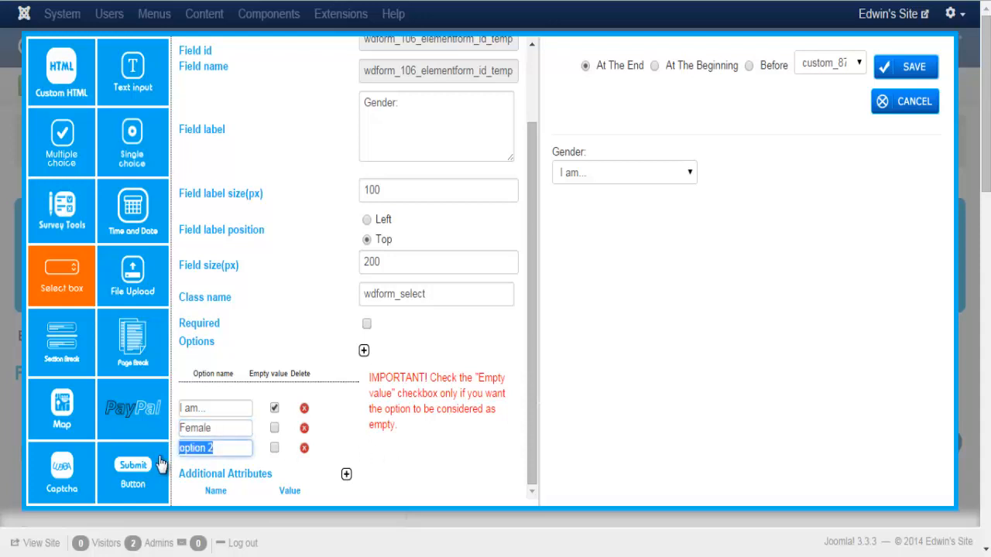
type("Male")
Add a fourth option 'Other', check the preview list, and save the Gender field
left_click(365, 352)
left_click(223, 469)
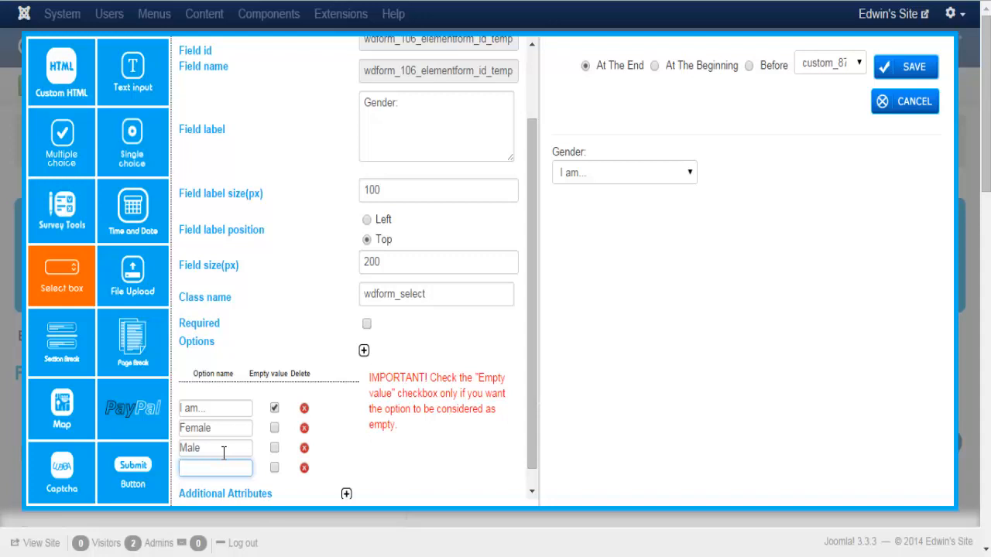
type("Other")
left_click(689, 174)
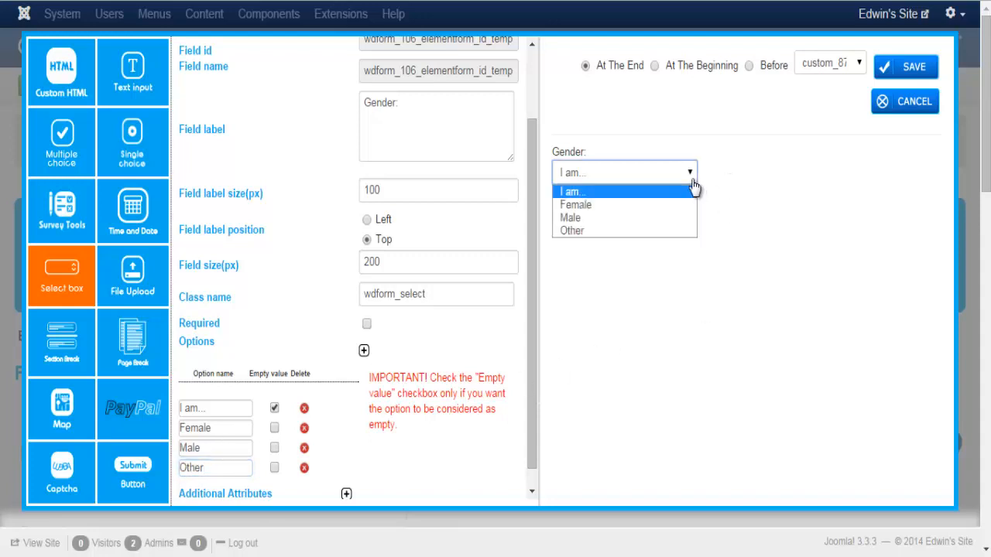
left_click(650, 192)
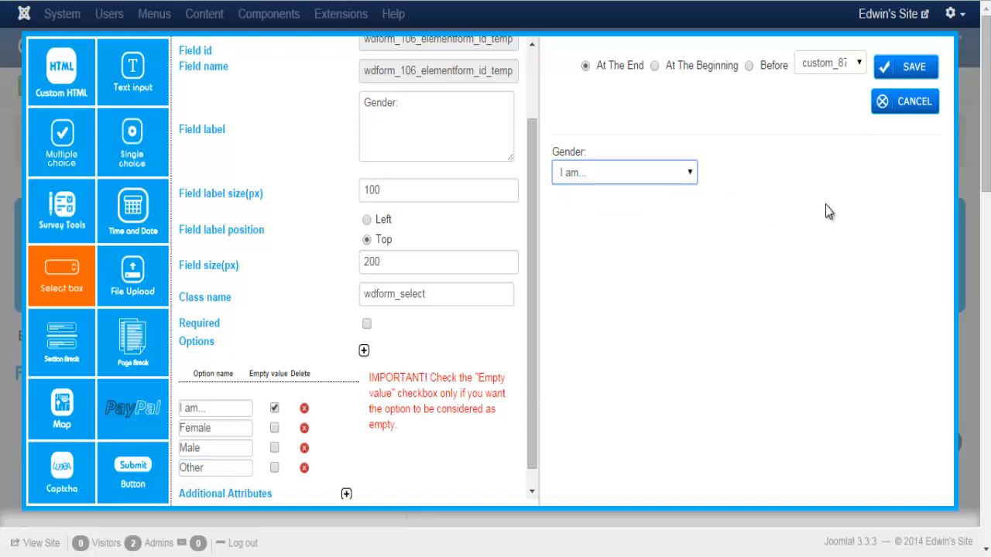
left_click(896, 70)
left_click(983, 302)
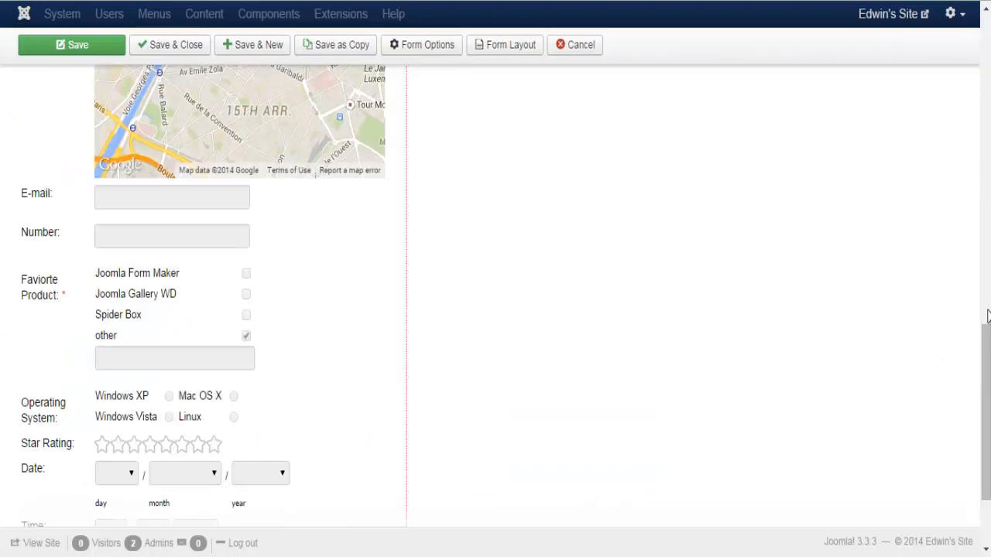
Add a new Select box field as a Country List and preview its countries
scroll(987, 314, "down", 2)
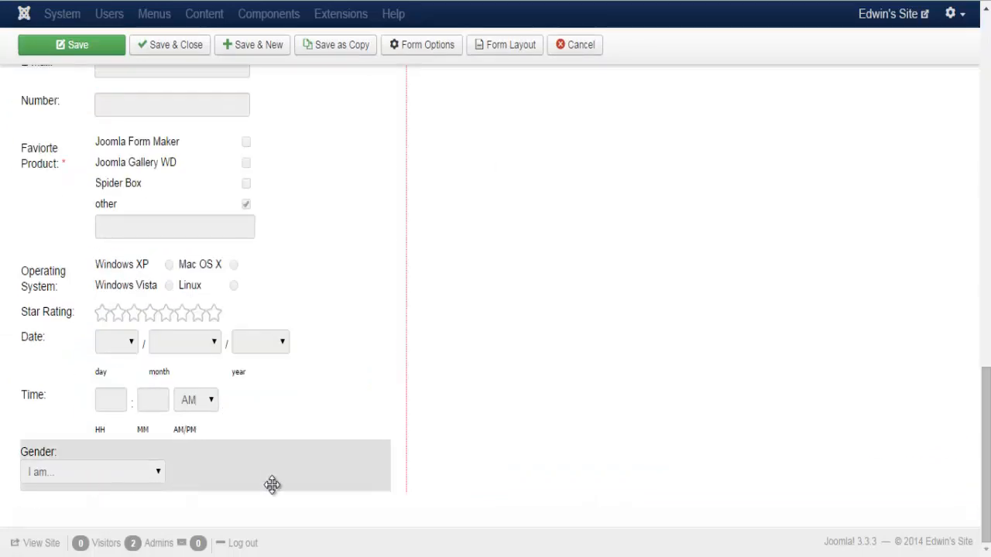
left_click_drag(986, 464, 974, 104)
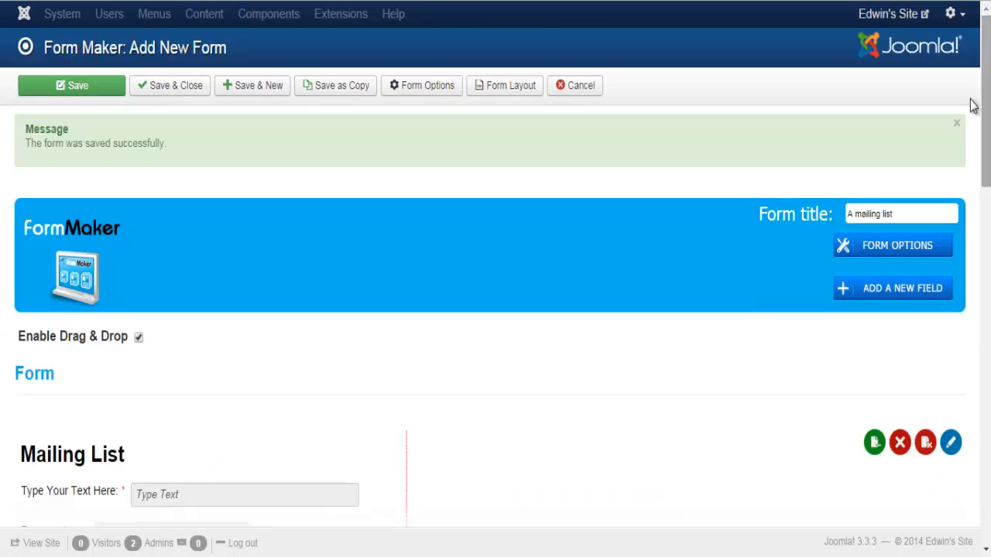
left_click(868, 294)
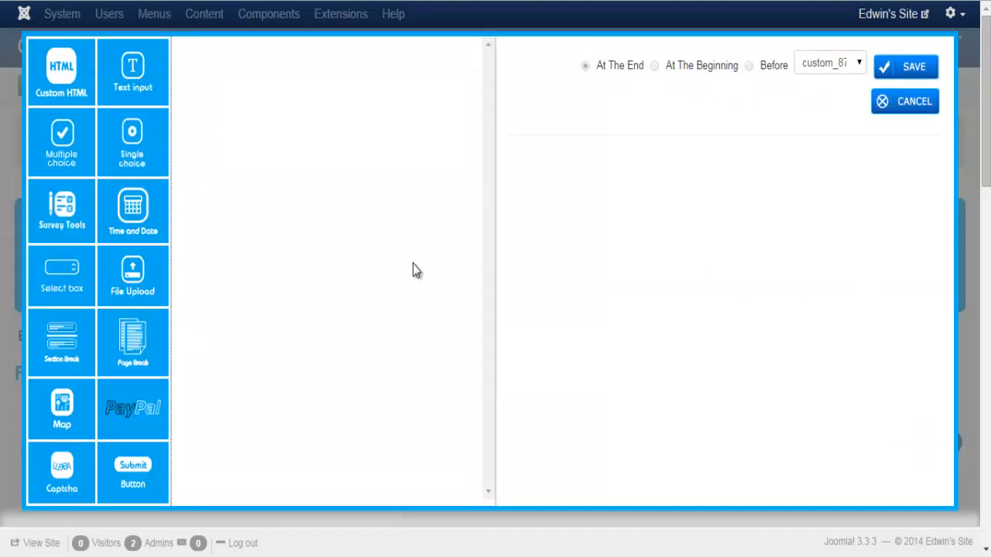
left_click(40, 286)
left_click(187, 99)
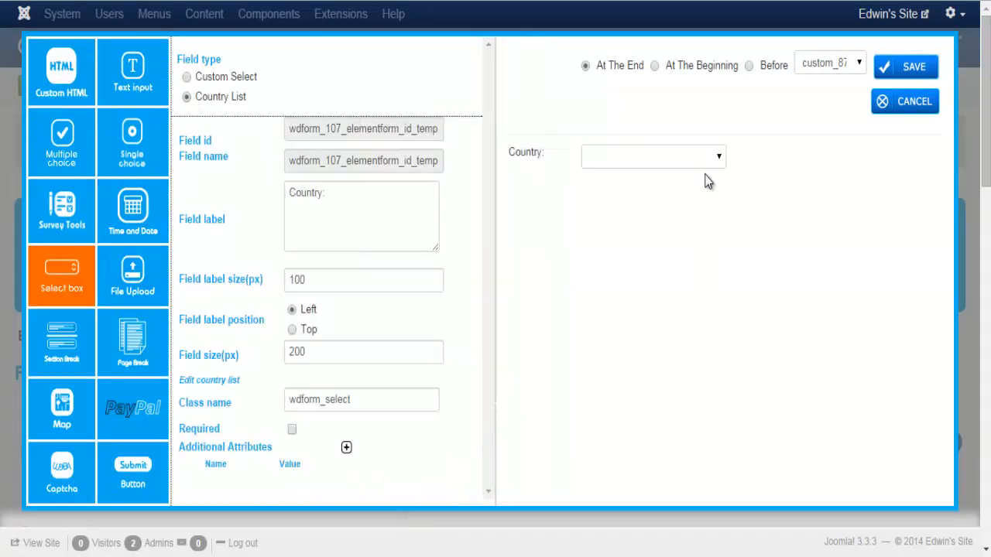
left_click(719, 156)
Browse the country list without choosing, then switch the field to File Upload
scroll(678, 293, "down", 6)
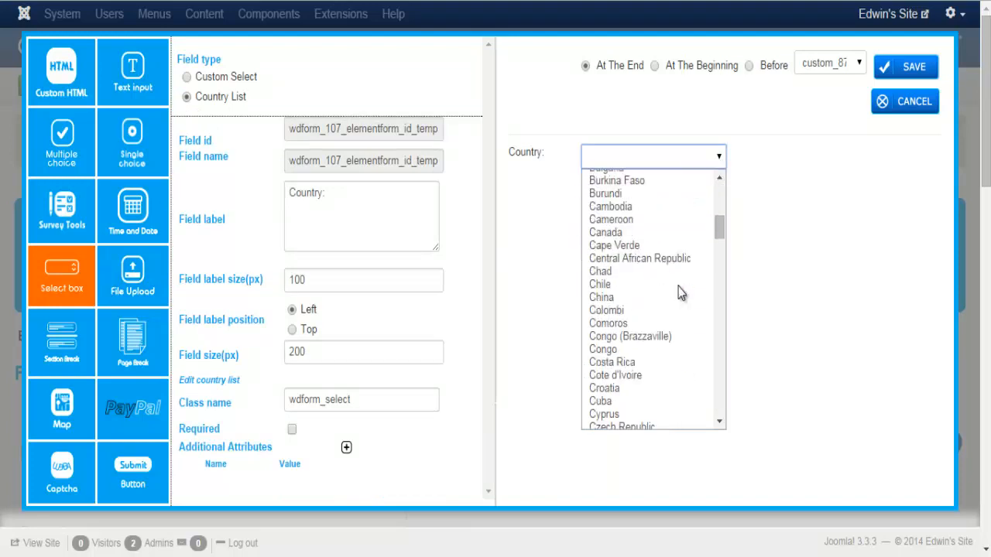
scroll(679, 293, "up", 5)
scroll(666, 271, "up", 2)
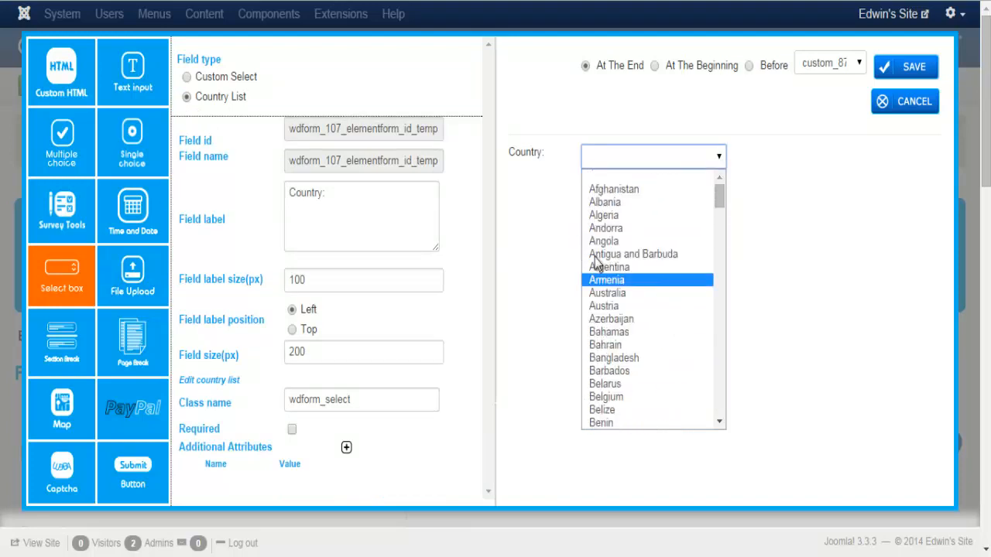
left_click(524, 241)
left_click(134, 272)
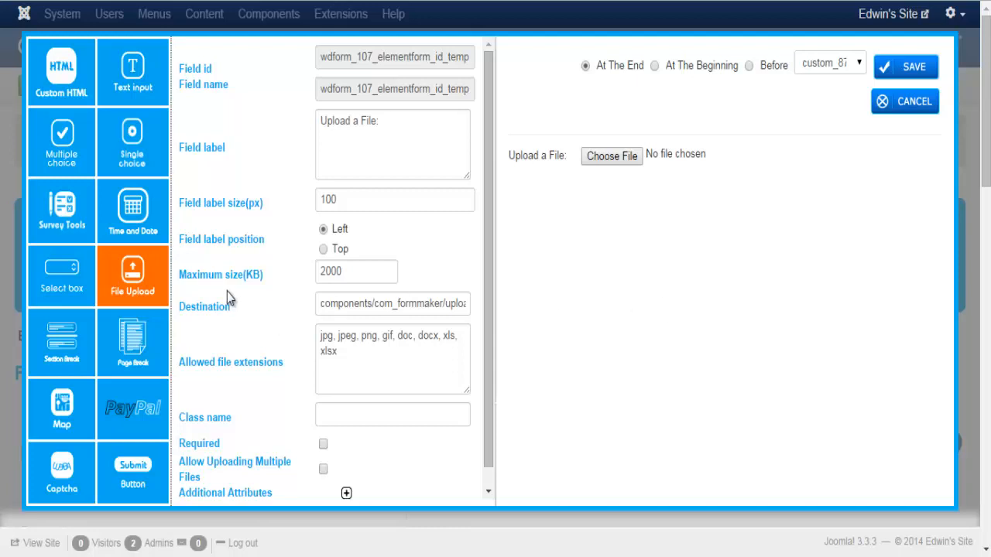
Review the 2000 KB size limit, destination folder and allowed extensions, then save the upload field
left_click(371, 275)
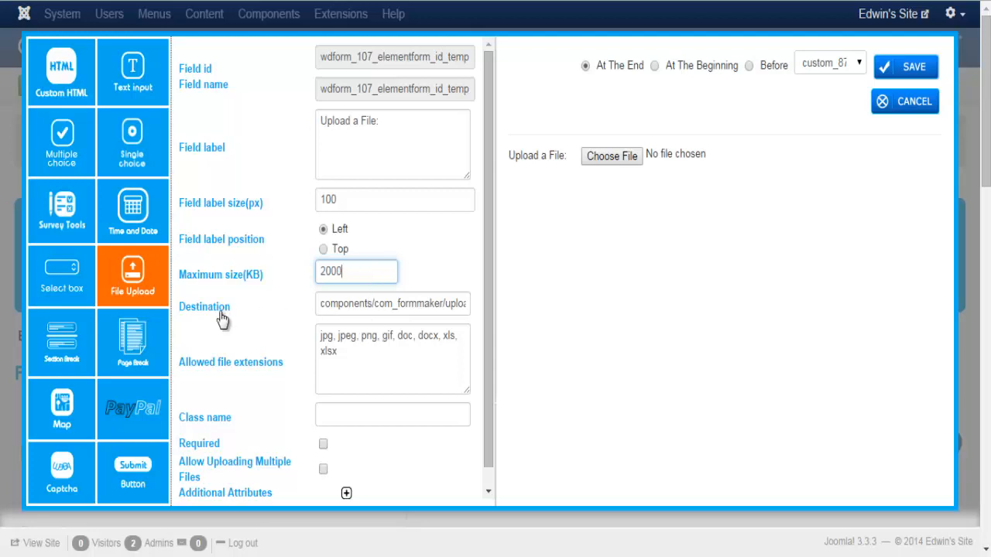
left_click(372, 303)
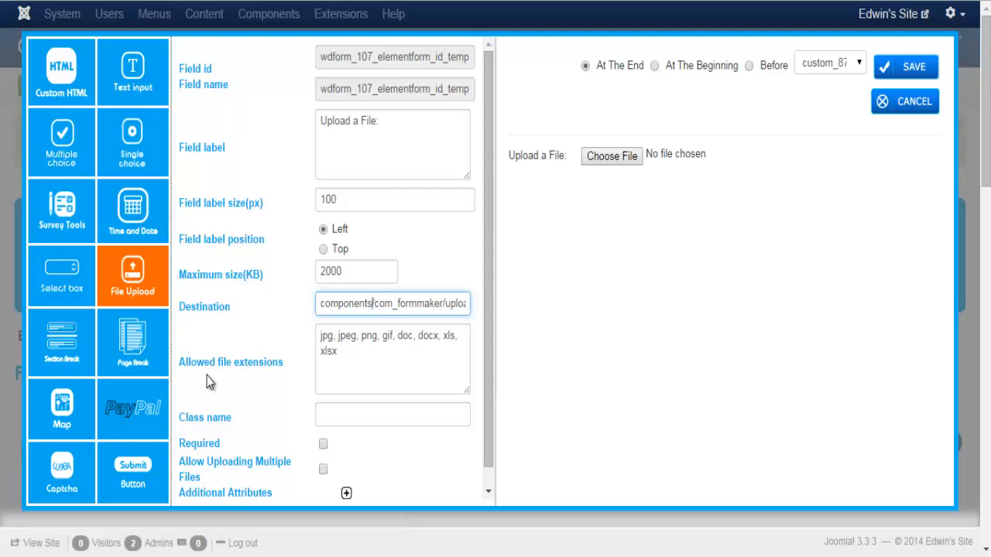
left_click(364, 348)
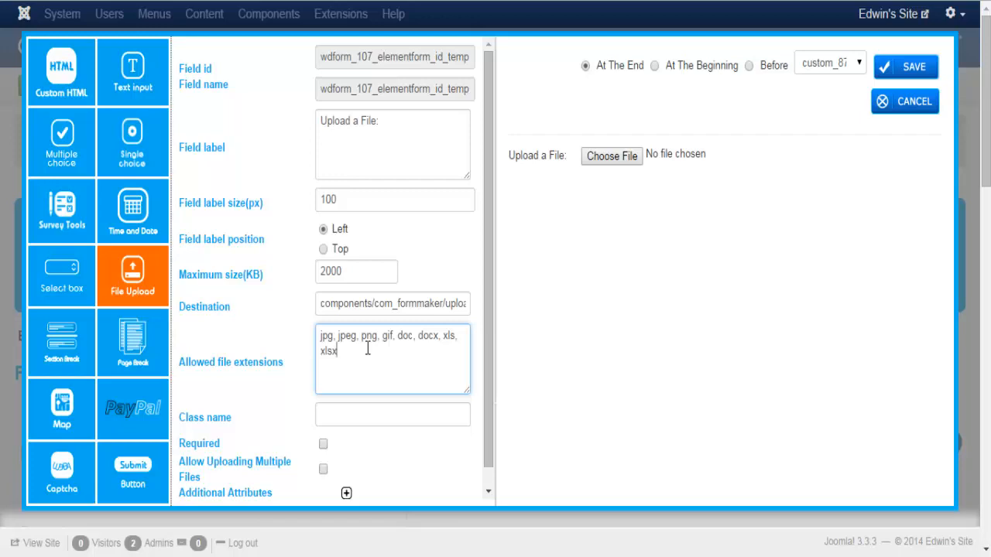
left_click(890, 70)
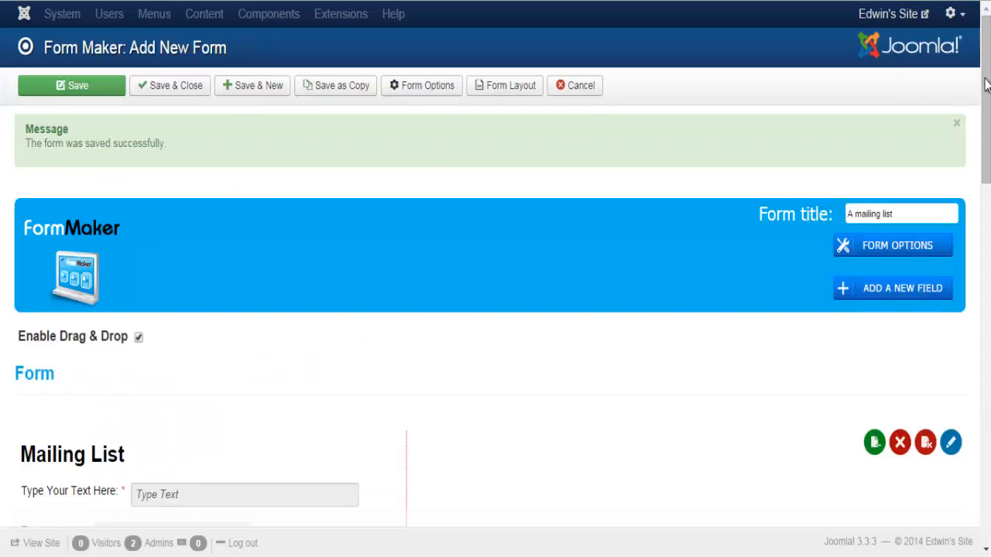
scroll(496, 310, "down", 5)
scroll(495, 310, "down", 10)
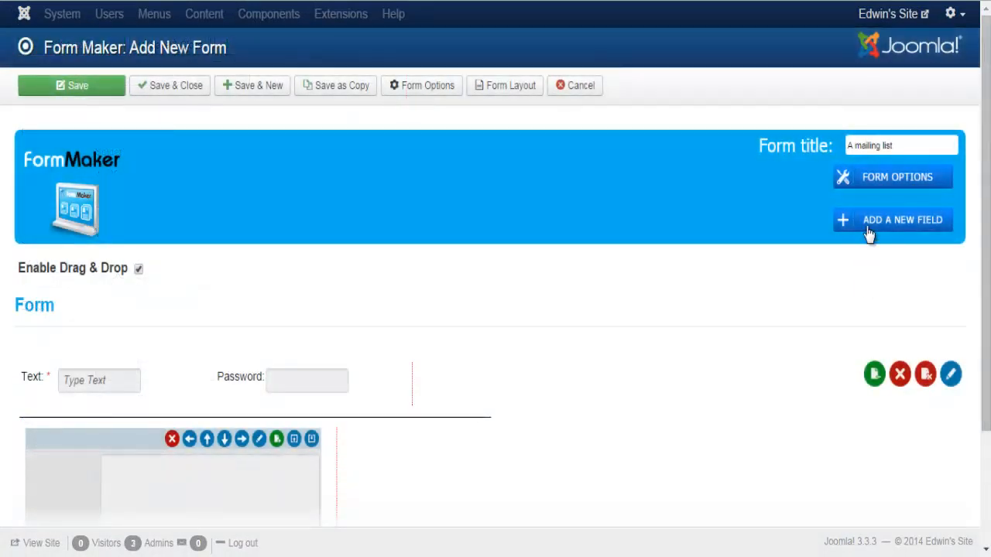
left_click(866, 226)
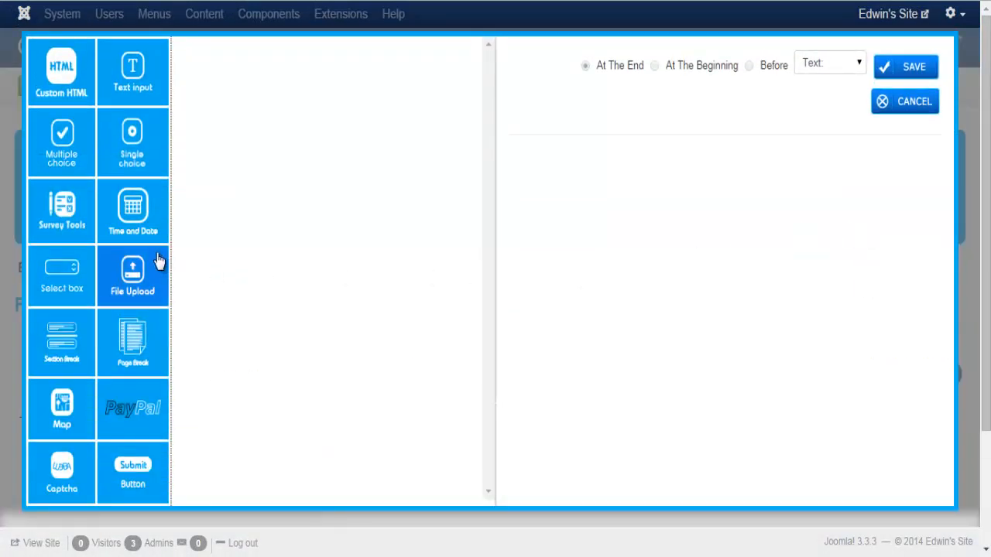
left_click(62, 341)
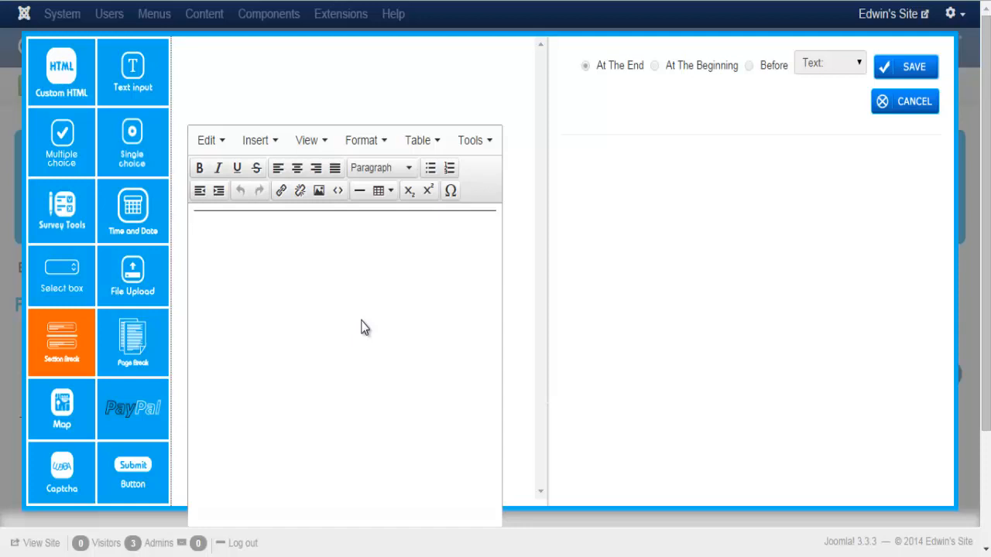
left_click(881, 108)
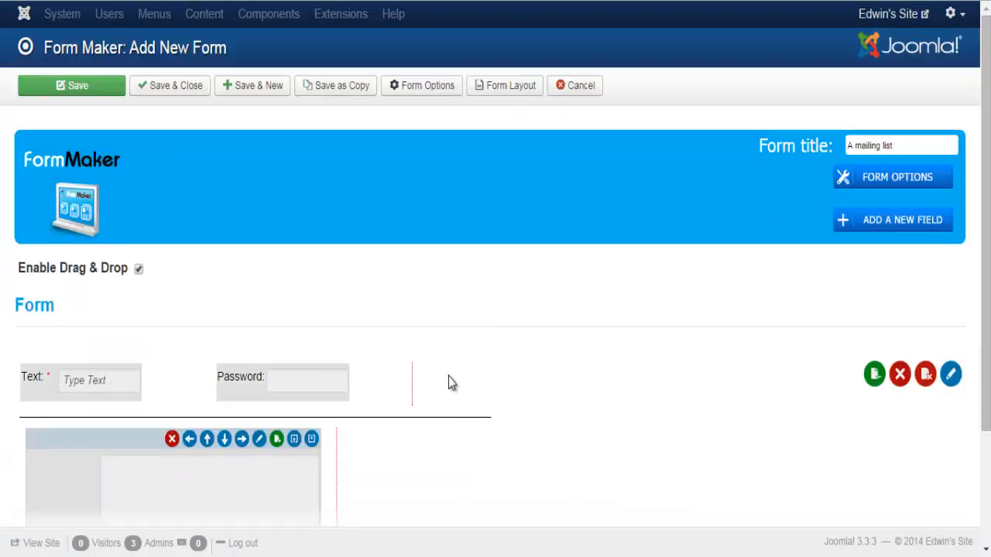
scroll(495, 377, "down", 2)
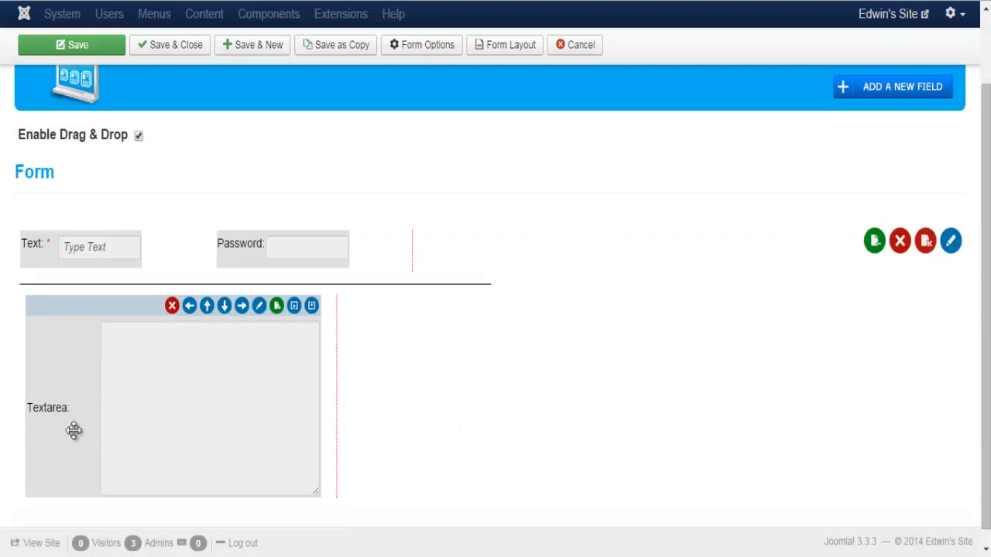
mouse_move(73, 431)
left_mouse_down()
mouse_move(48, 307)
mouse_move(130, 285)
mouse_move(436, 285)
mouse_move(79, 424)
left_mouse_up()
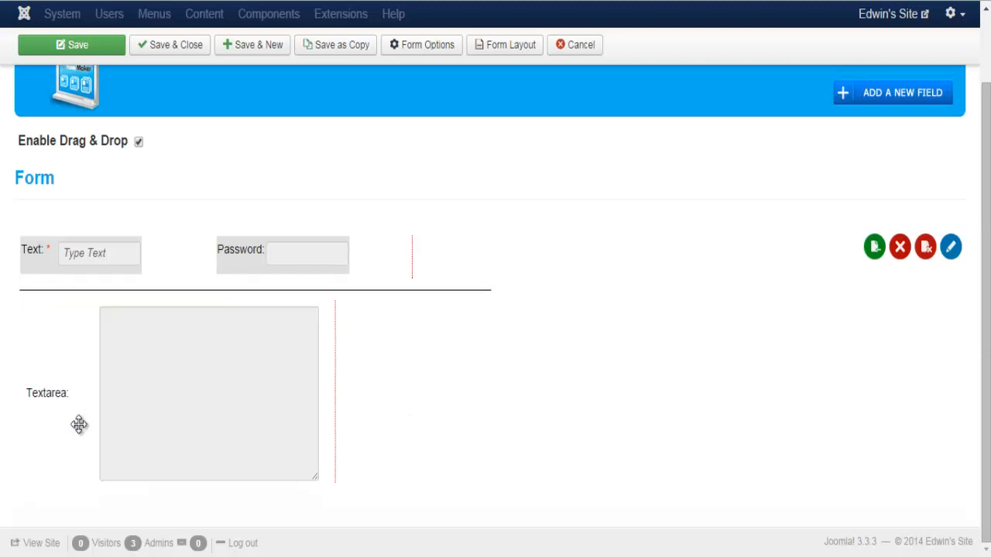
left_click_drag(71, 381, 81, 325)
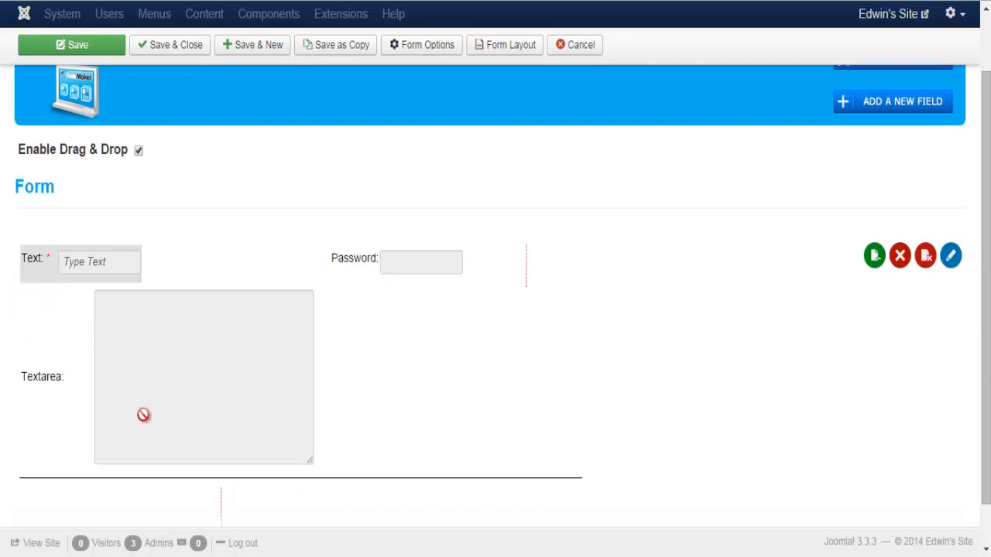
left_click_drag(53, 332, 49, 460)
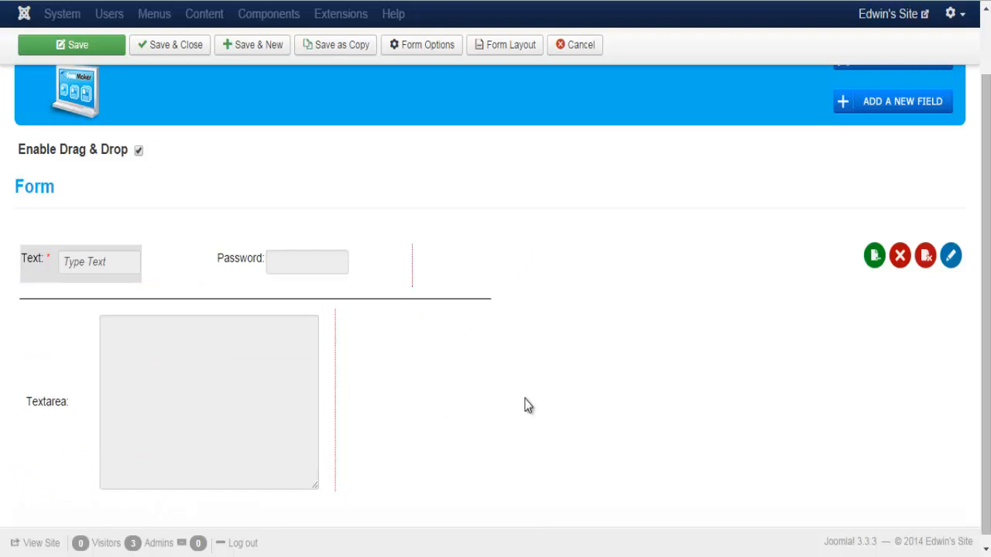
Replace the section break's horizontal rule with the heading 'Section 2' and save it
left_click(385, 302)
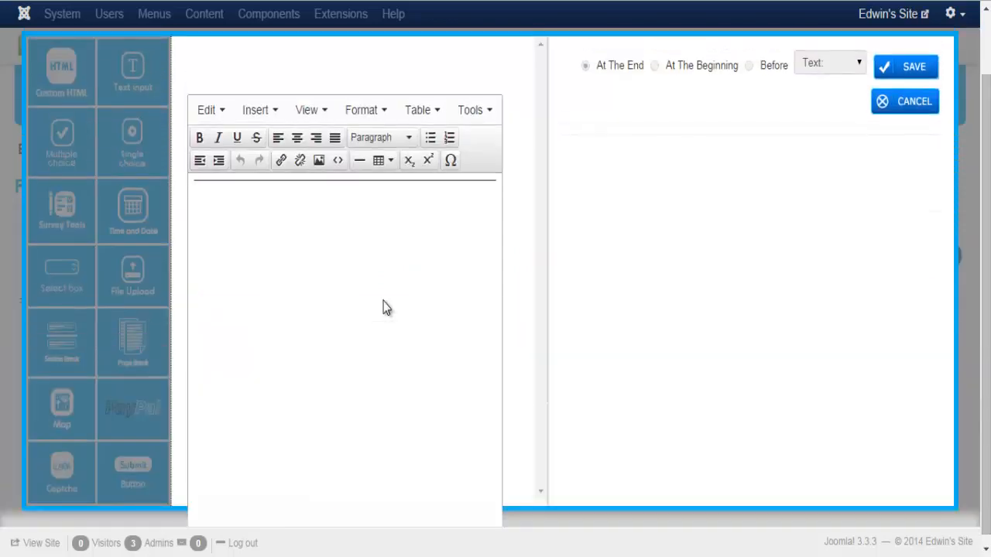
left_click(336, 188)
key("BackSpace")
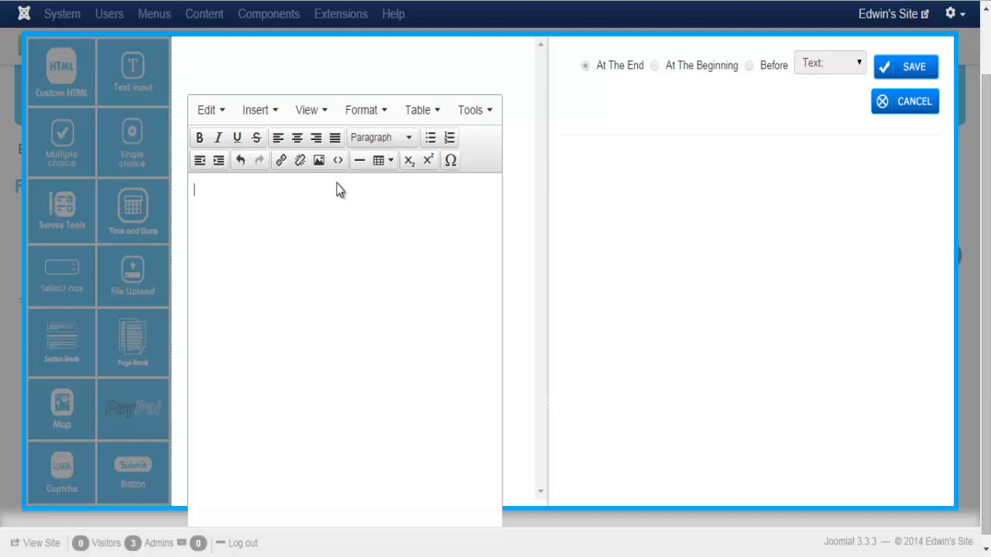
type("Section 2")
left_click(907, 67)
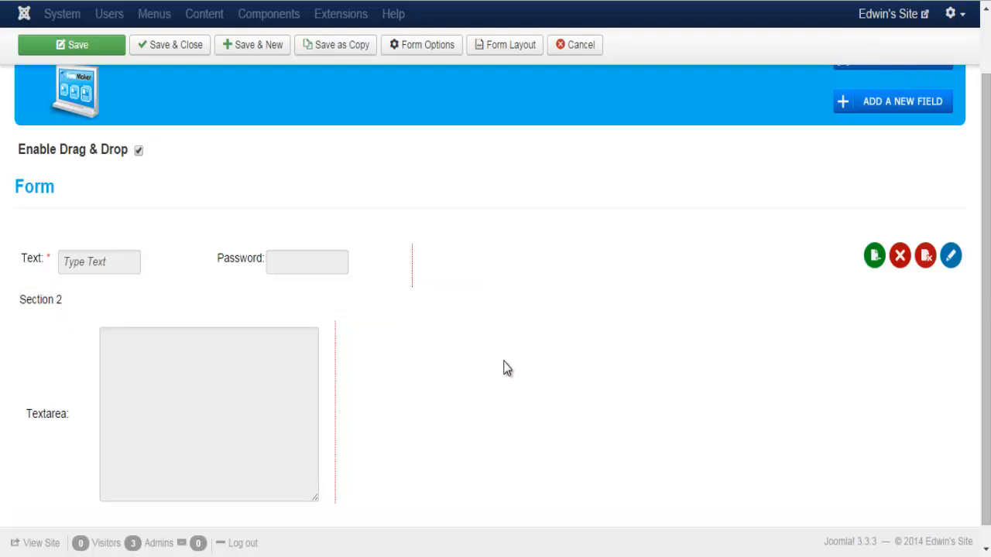
Add a new page break field and title the page 'Page 2'
left_click(843, 109)
left_click(135, 342)
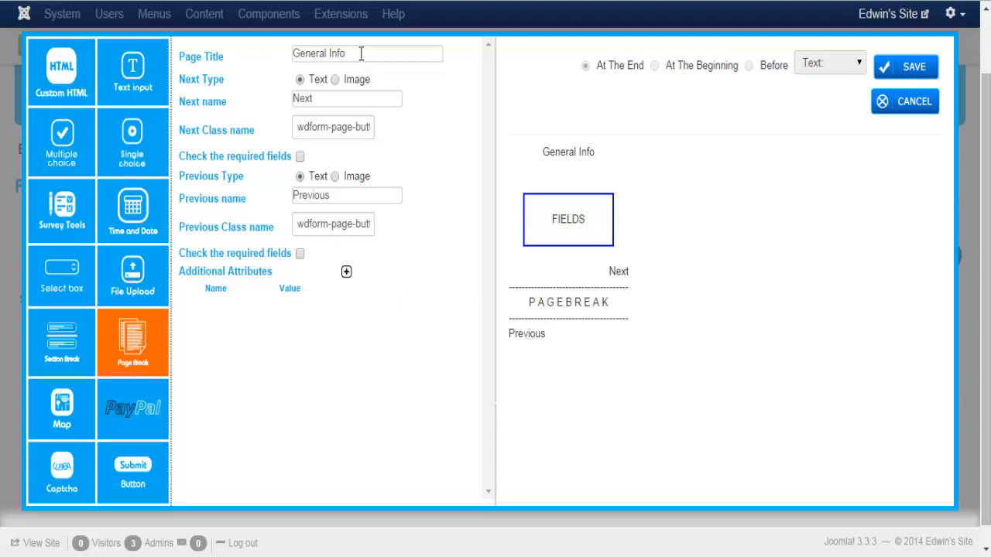
left_click_drag(361, 54, 286, 56)
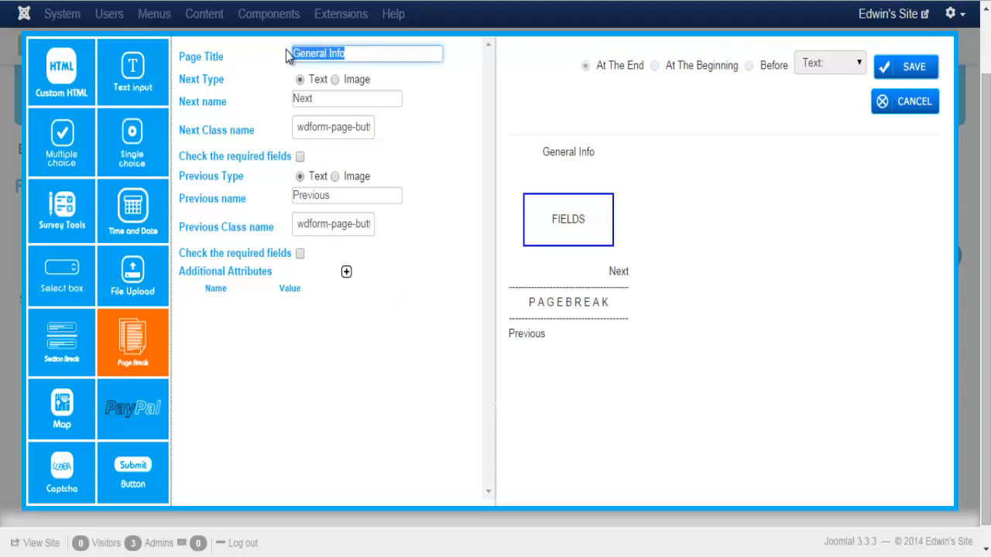
type("Page 2")
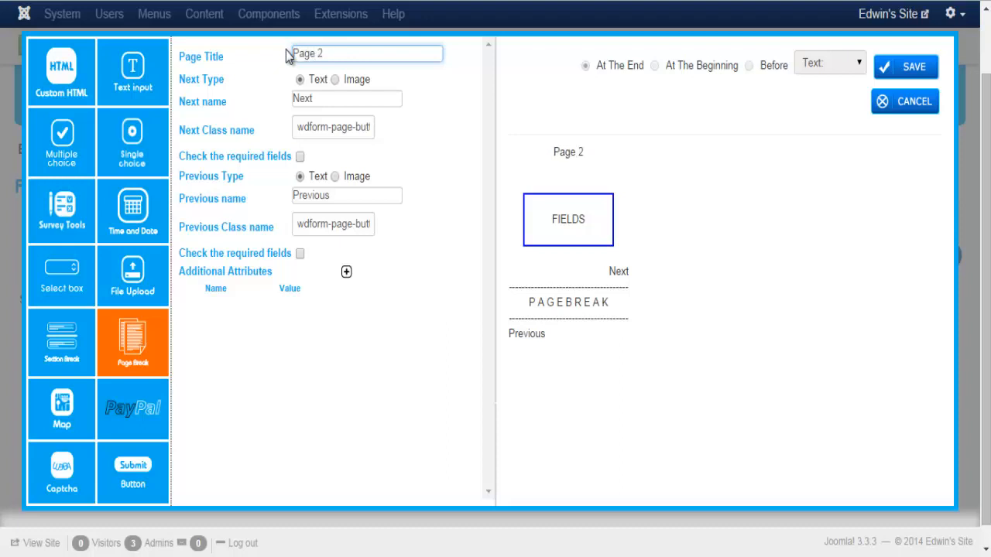
Set Next and Previous to images, require filled fields before advancing, then close the settings
left_click(336, 80)
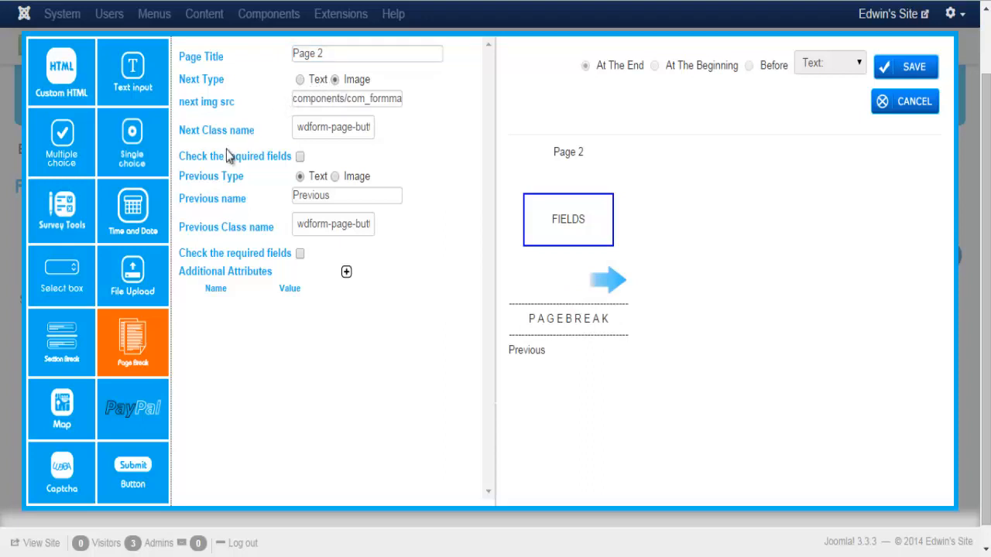
left_click(301, 157)
left_click(335, 177)
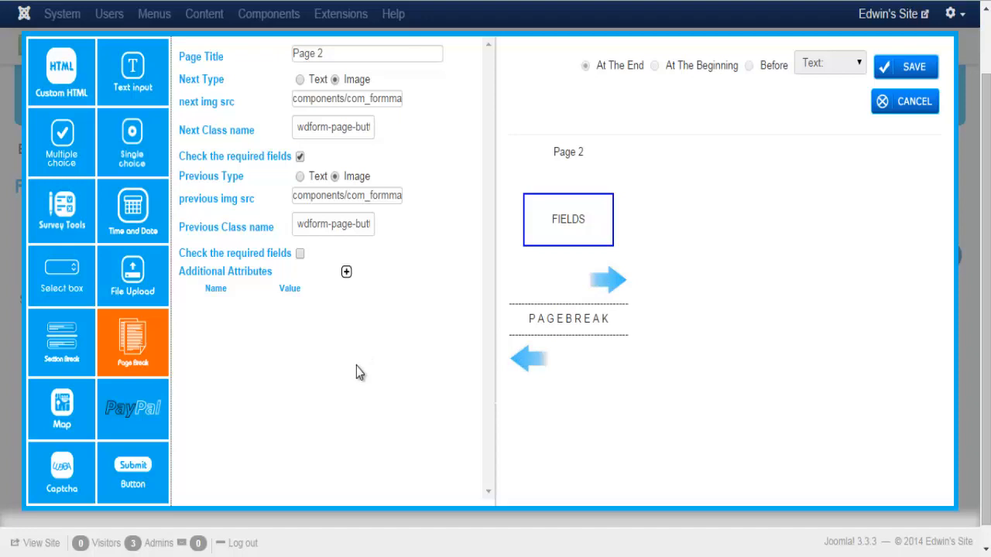
left_click(899, 107)
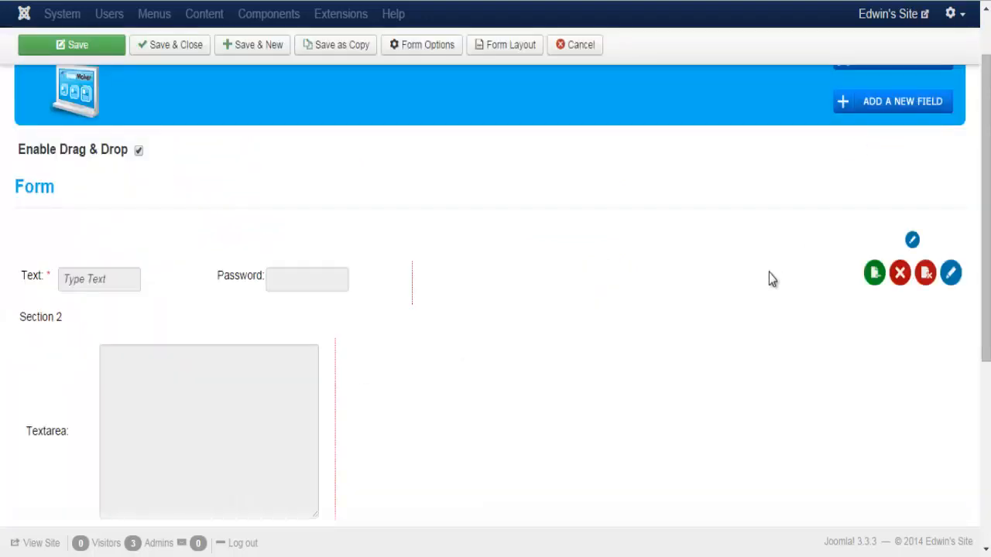
Preview all form pages stacked, then delete the current page and confirm
left_click(873, 274)
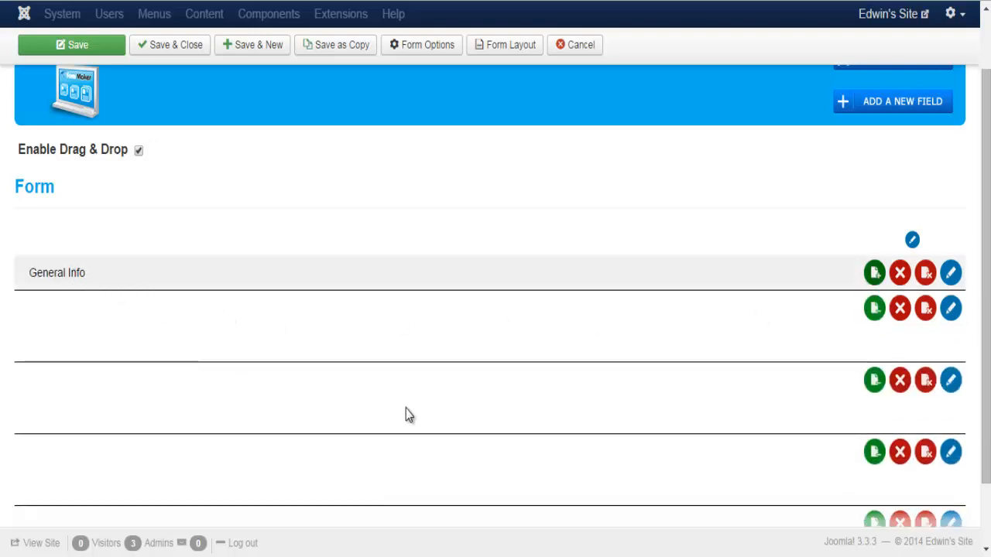
left_click(875, 275)
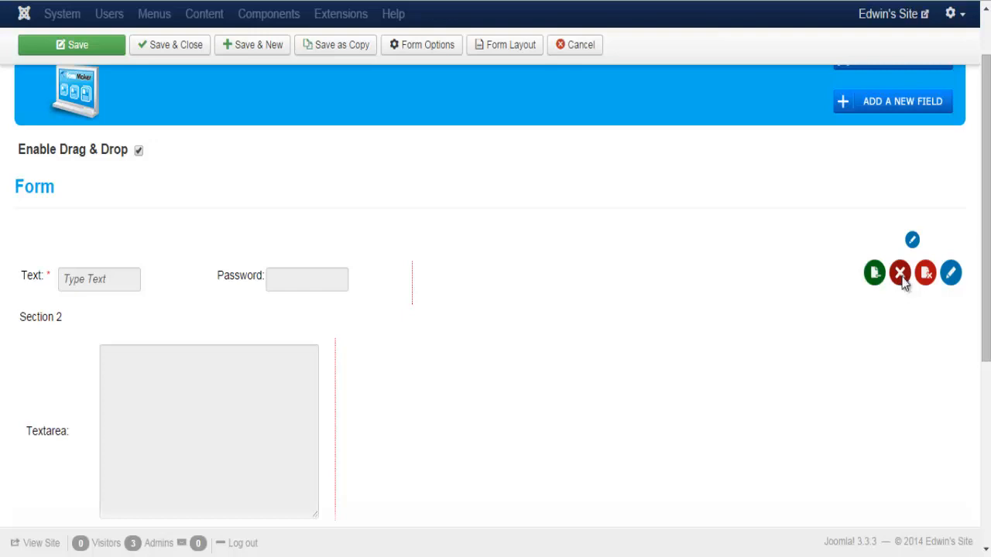
left_click(901, 274)
left_click(526, 71)
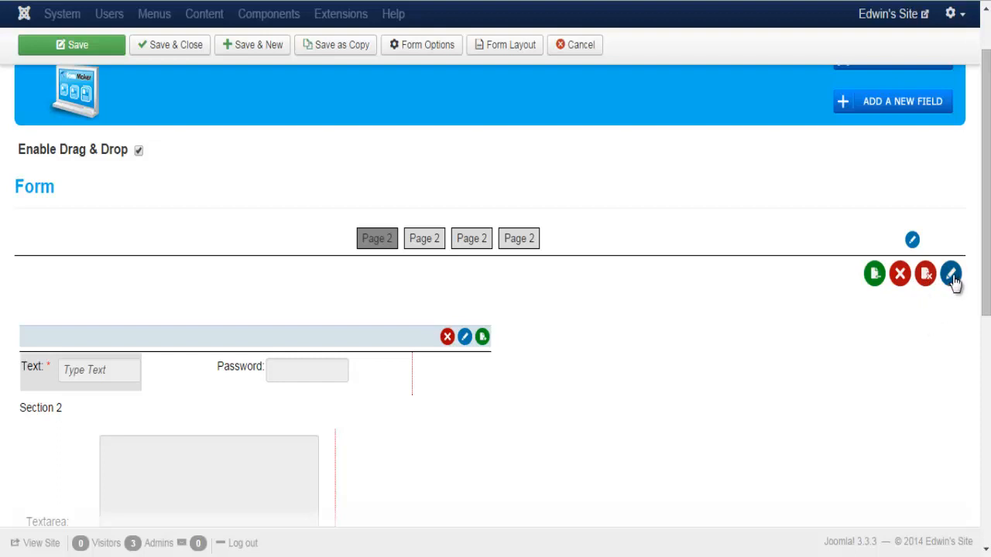
Check the page properties without changes and start adding a new field
left_click(952, 274)
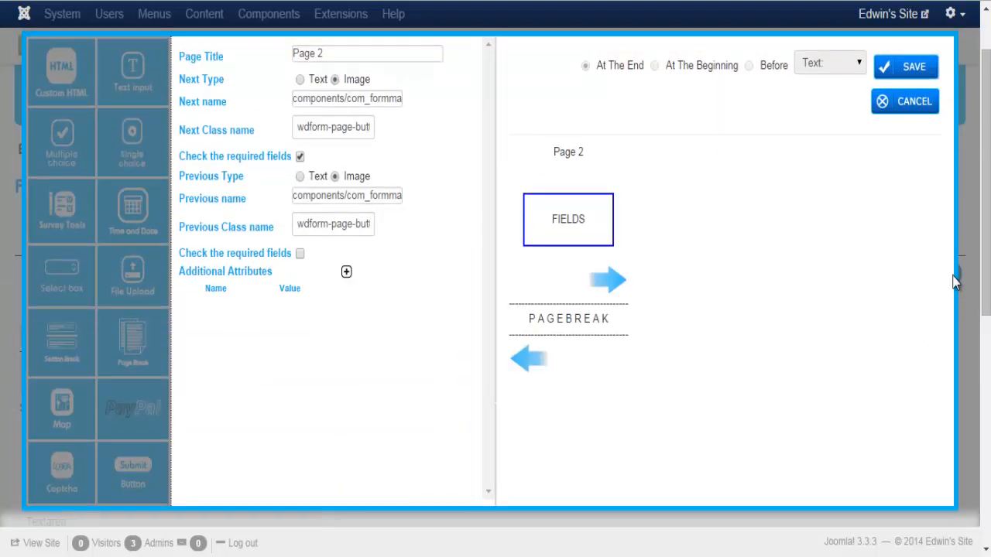
left_click(893, 107)
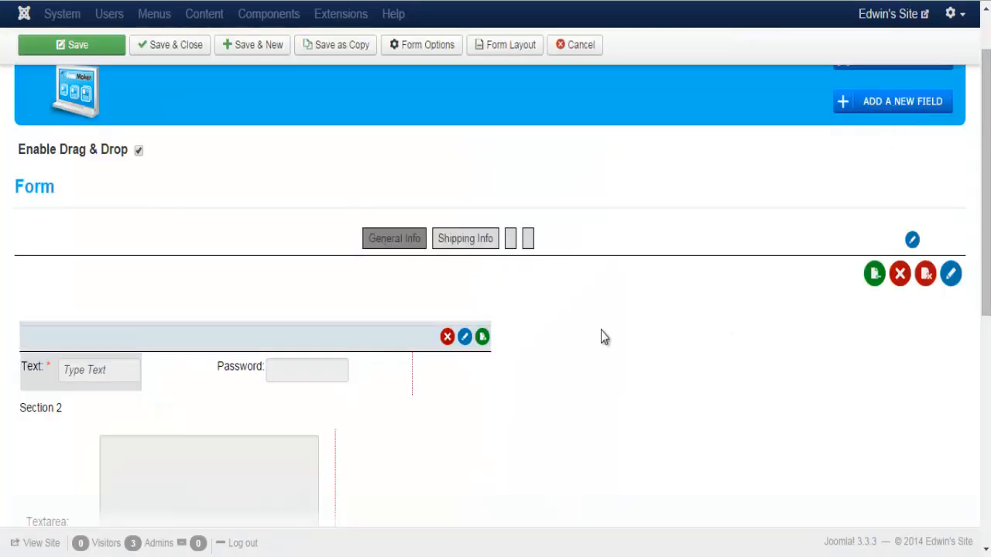
left_click(875, 107)
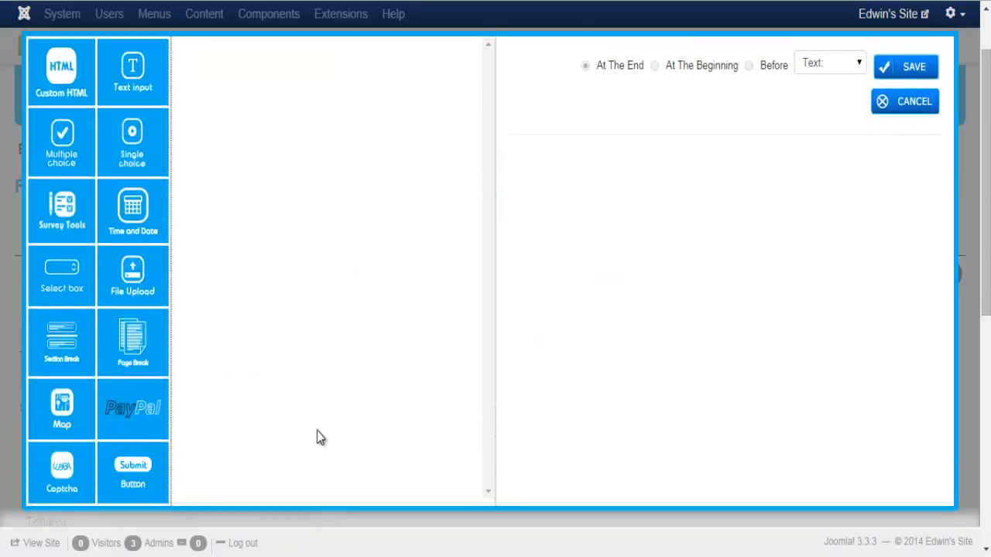
left_click(54, 422)
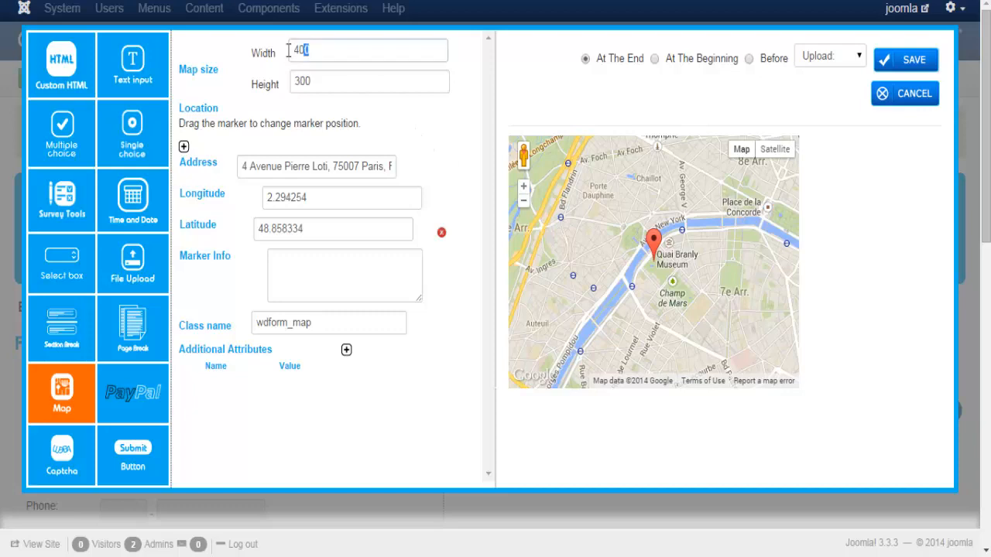
left_click_drag(308, 51, 286, 52)
type("500")
left_click_drag(325, 81, 288, 85)
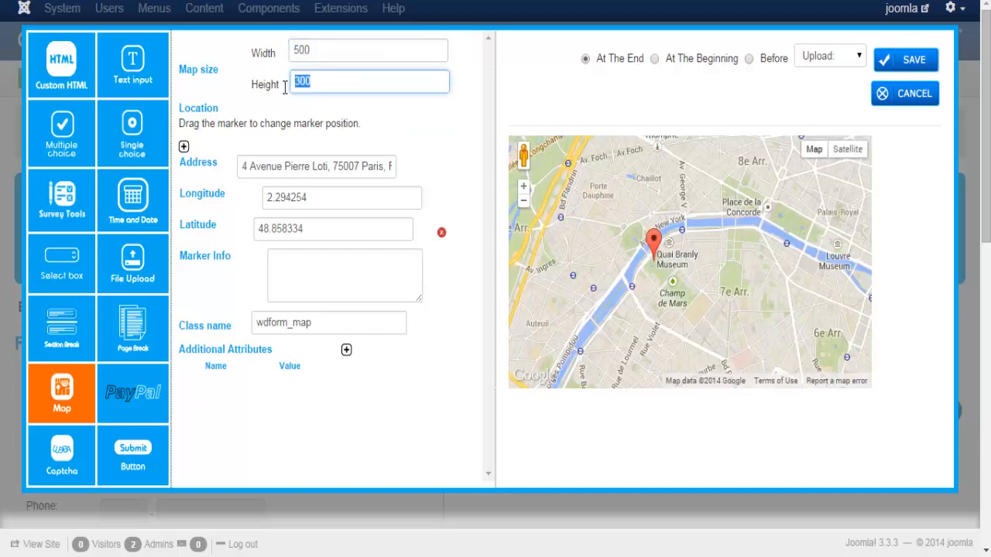
type("500")
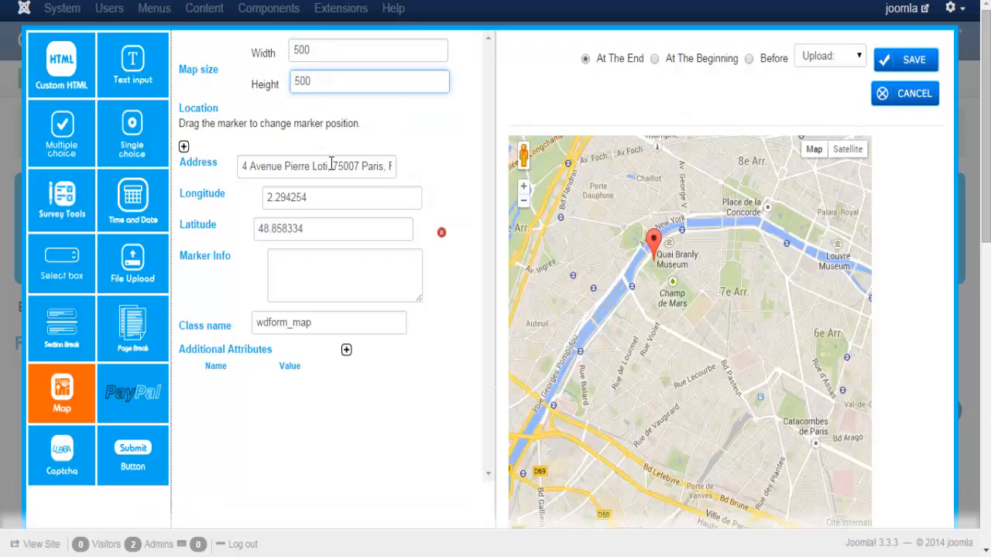
left_click(323, 164)
left_click_drag(244, 166, 450, 168)
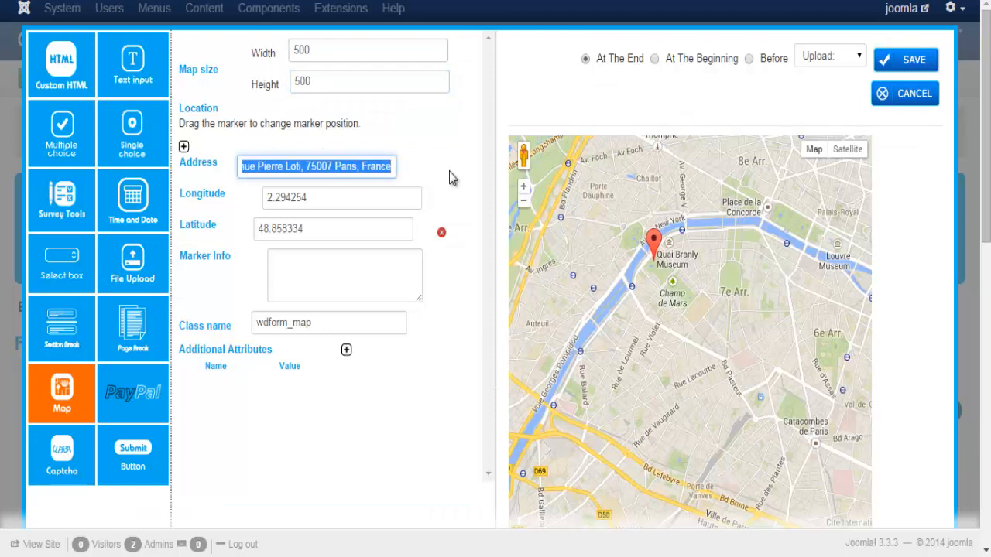
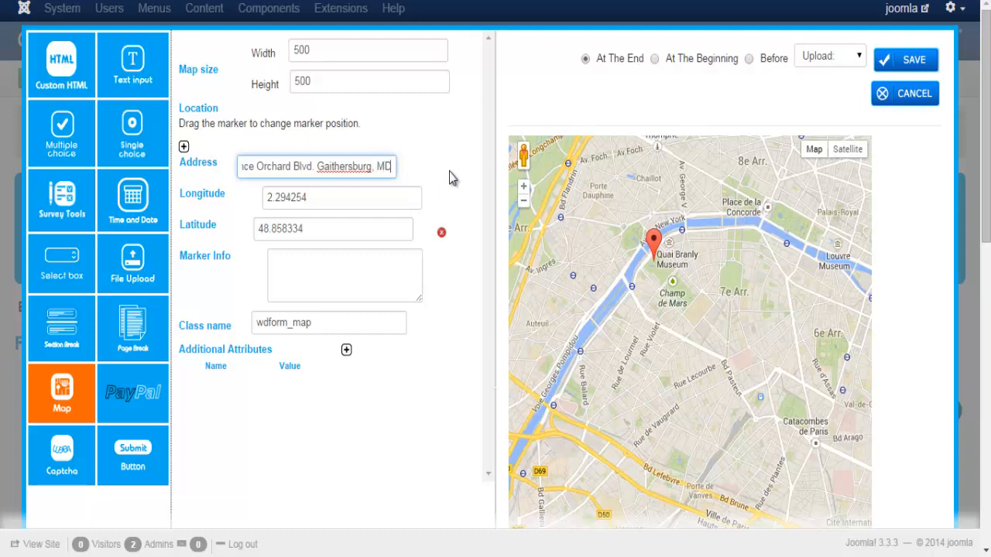
left_click(451, 172)
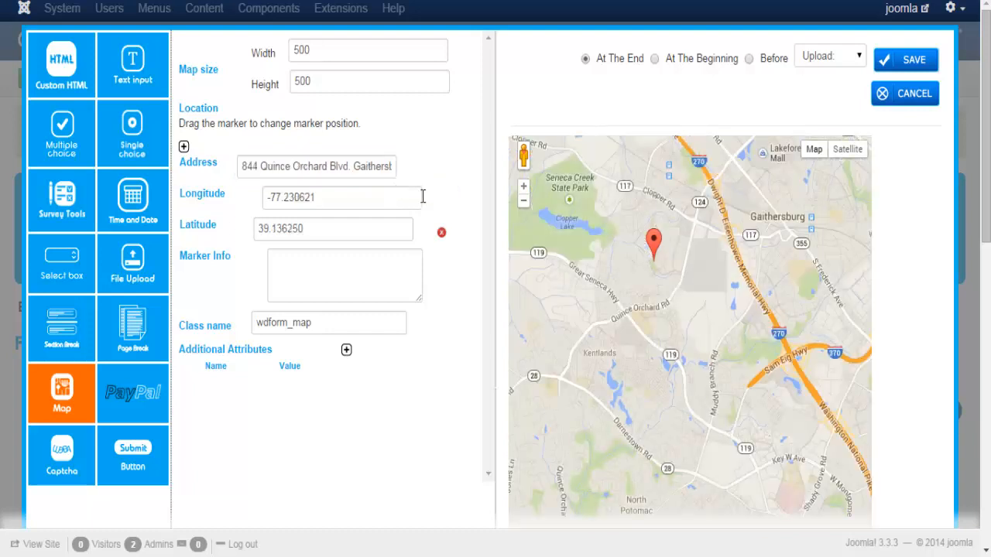
Place two markers, on Clopper Rd and near the lake, label one 'Location', and save the map
mouse_move(654, 252)
left_mouse_down()
mouse_move(683, 232)
mouse_move(649, 176)
mouse_move(628, 224)
left_mouse_up()
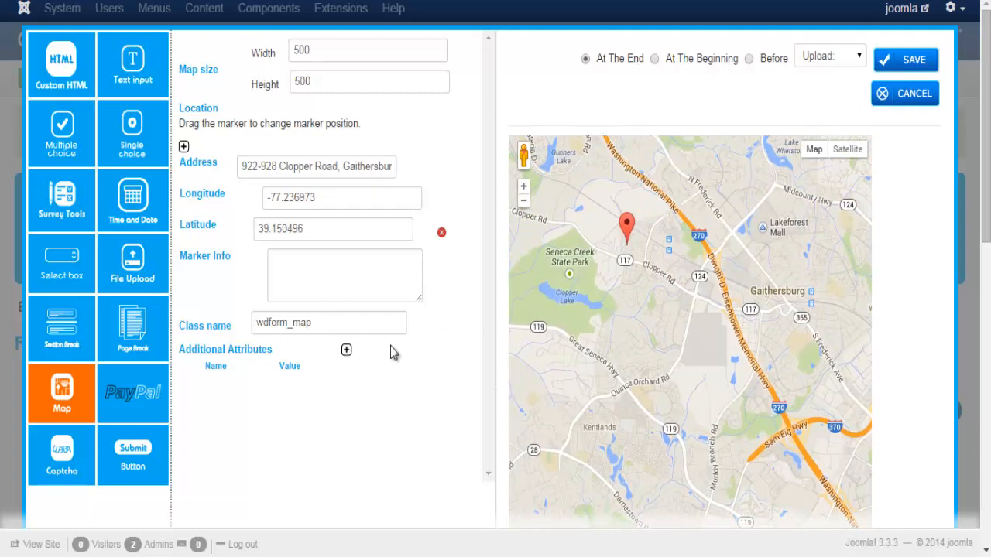
left_click(183, 146)
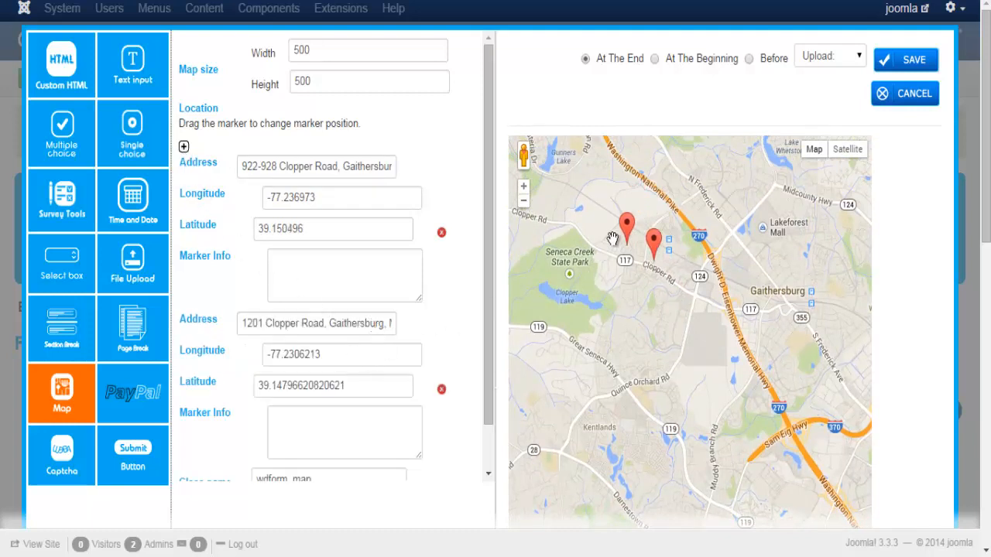
mouse_move(628, 234)
left_mouse_down()
mouse_move(586, 271)
mouse_move(586, 327)
left_mouse_up()
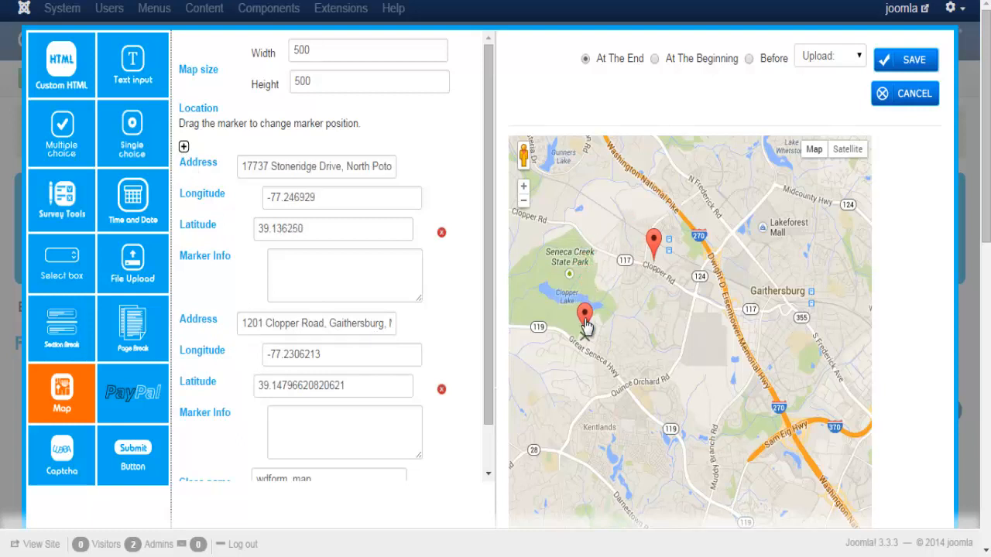
left_click(367, 275)
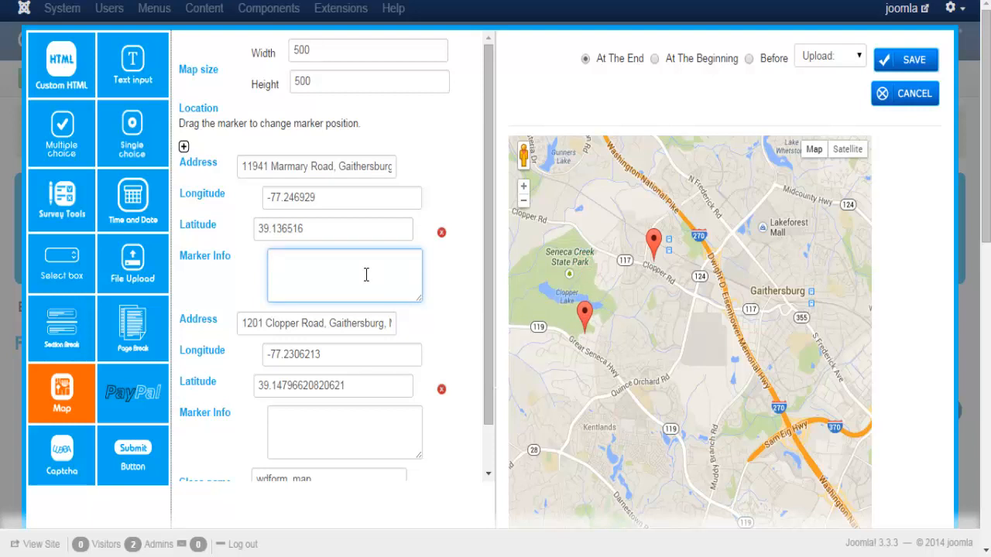
type("Location")
left_click(585, 323)
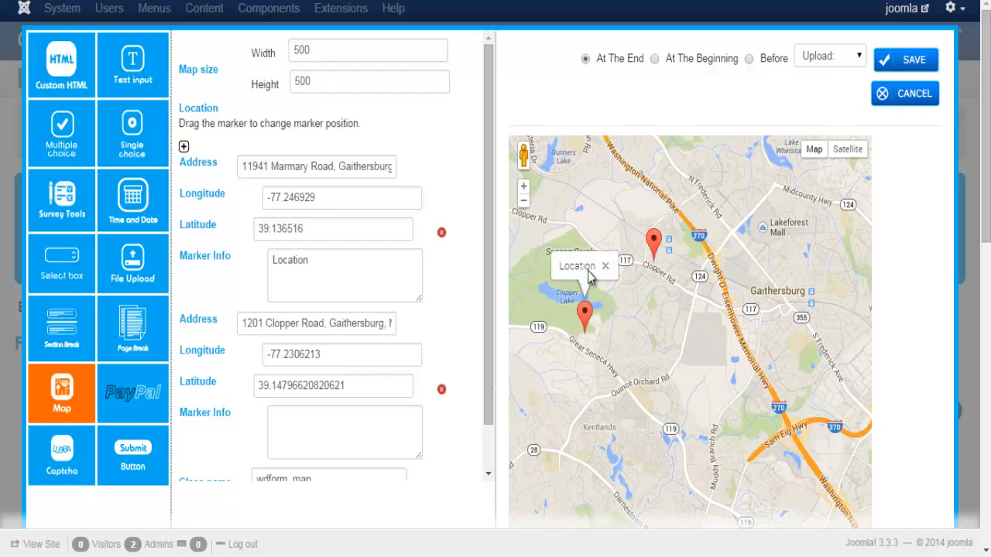
left_click(909, 65)
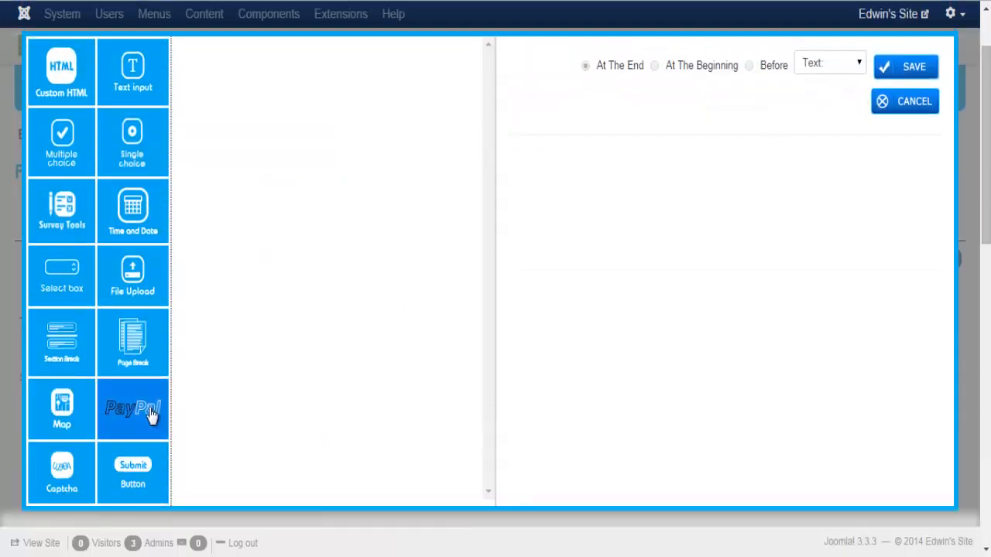
left_click(151, 415)
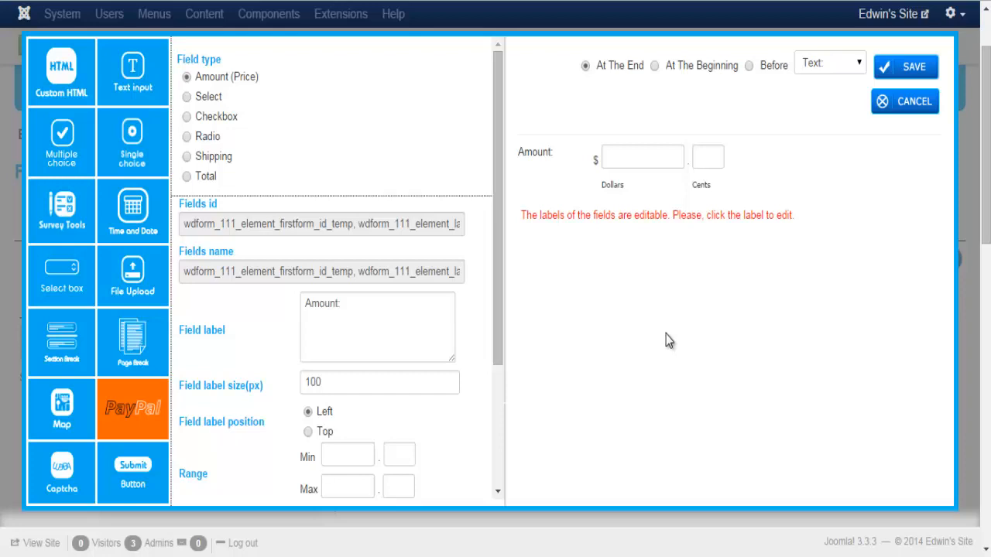
Set the Amount field's price range to a minimum of 10 and maximum of 100
scroll(460, 312, "down", 3)
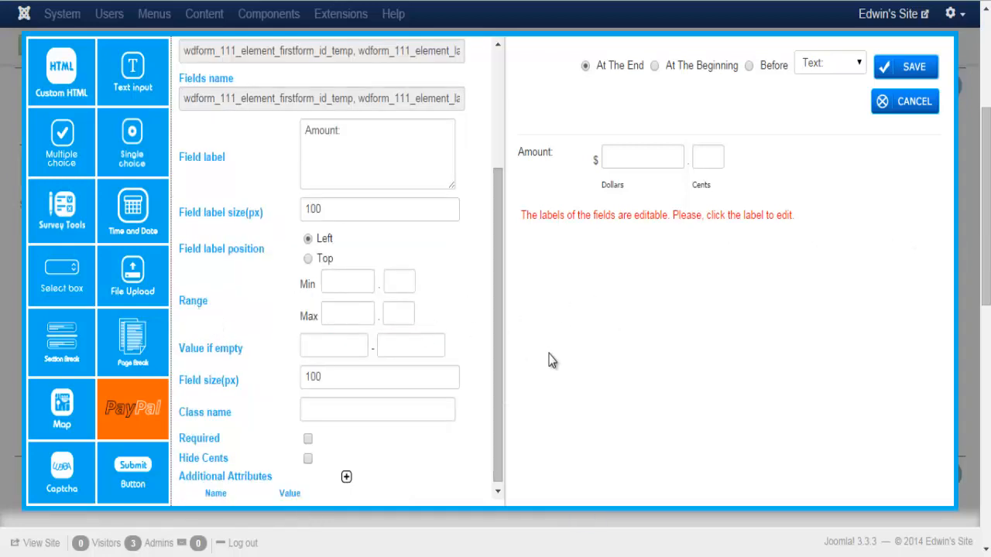
left_click(346, 313)
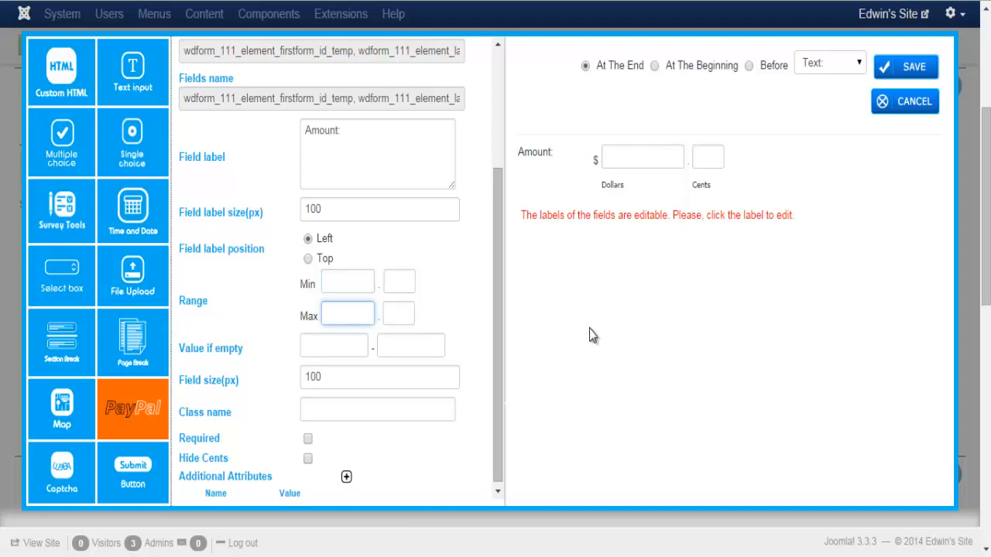
left_click(353, 281)
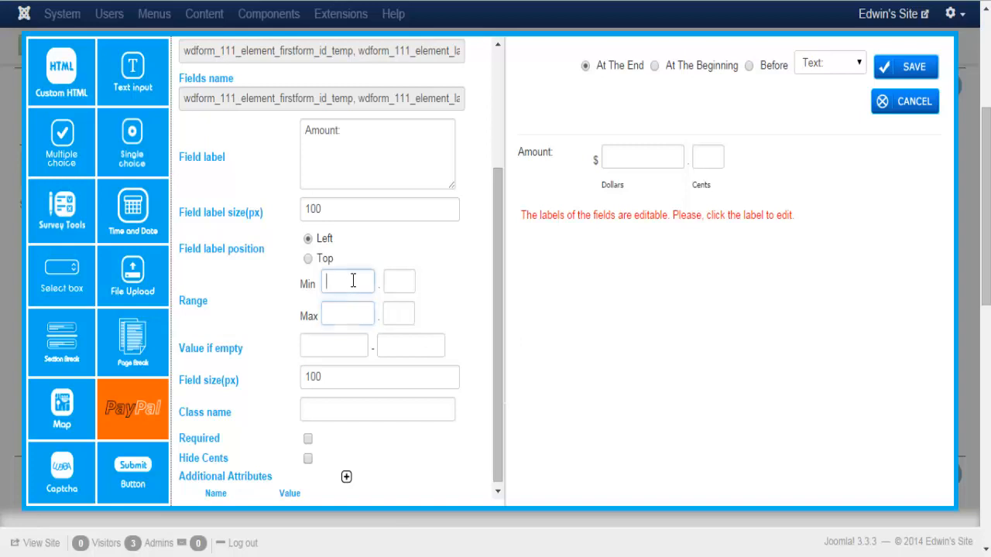
type("10")
left_click(346, 308)
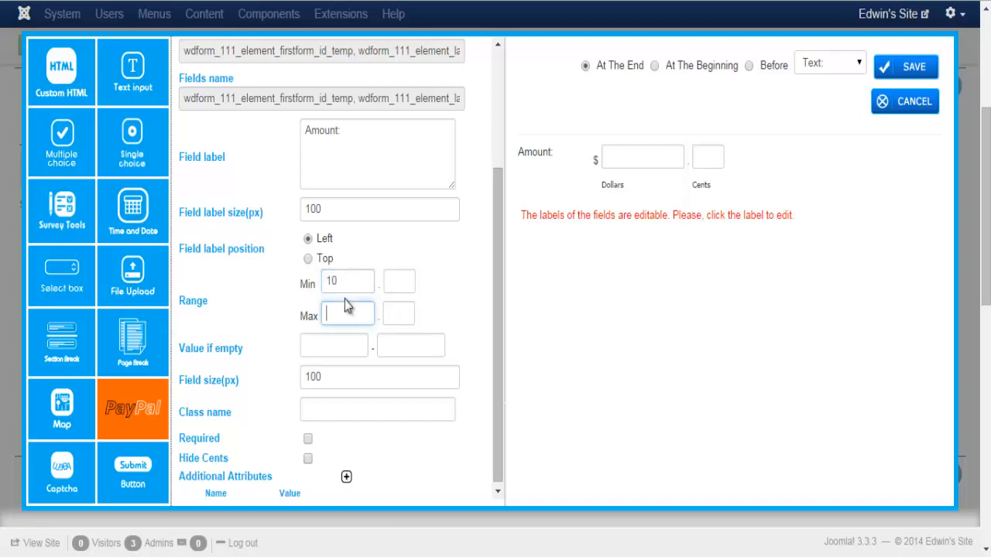
type("100")
Leave the Dollars and Cents placeholder boxes empty
left_click(341, 344)
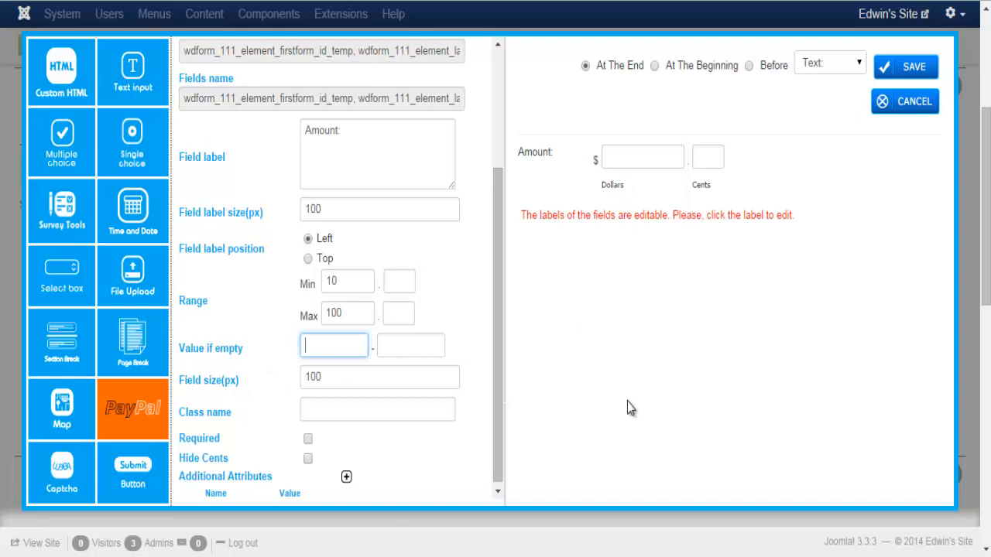
type("XXXX")
left_click(428, 349)
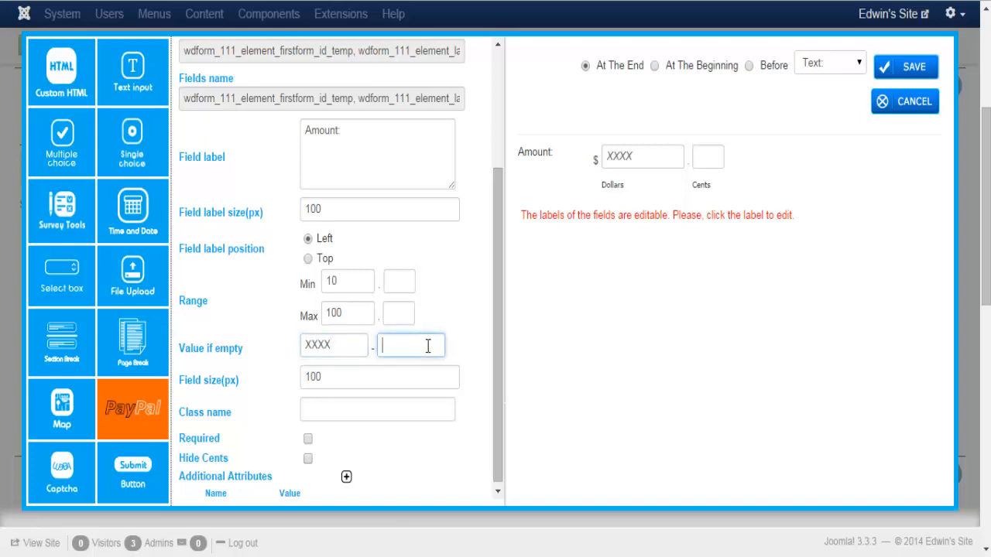
type("XXXXX")
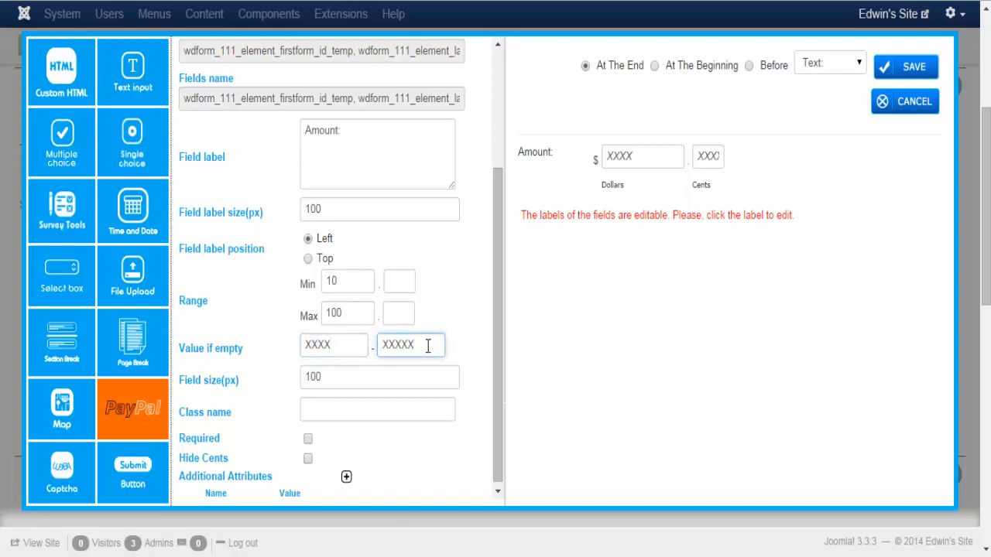
left_click(733, 353)
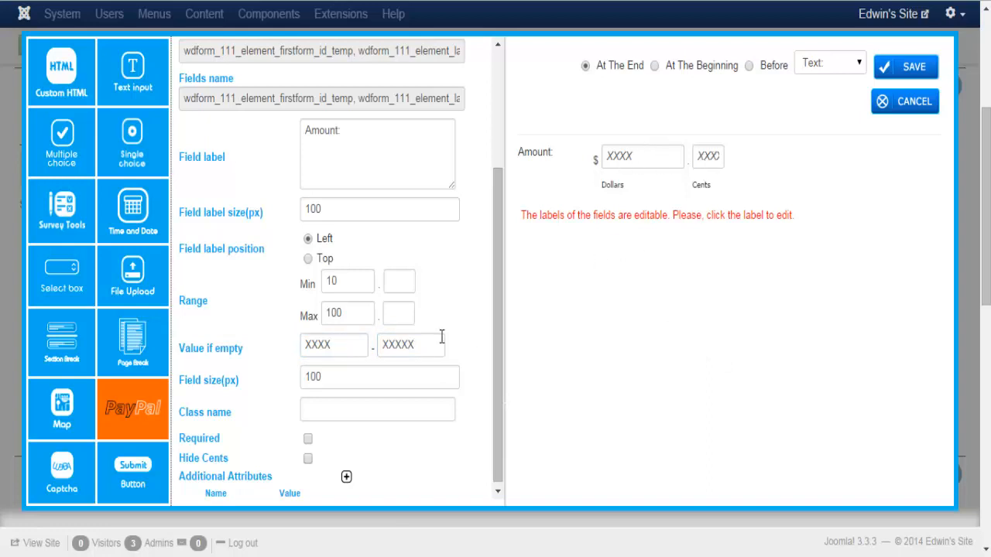
left_click_drag(441, 341, 302, 346)
key("BackSpace")
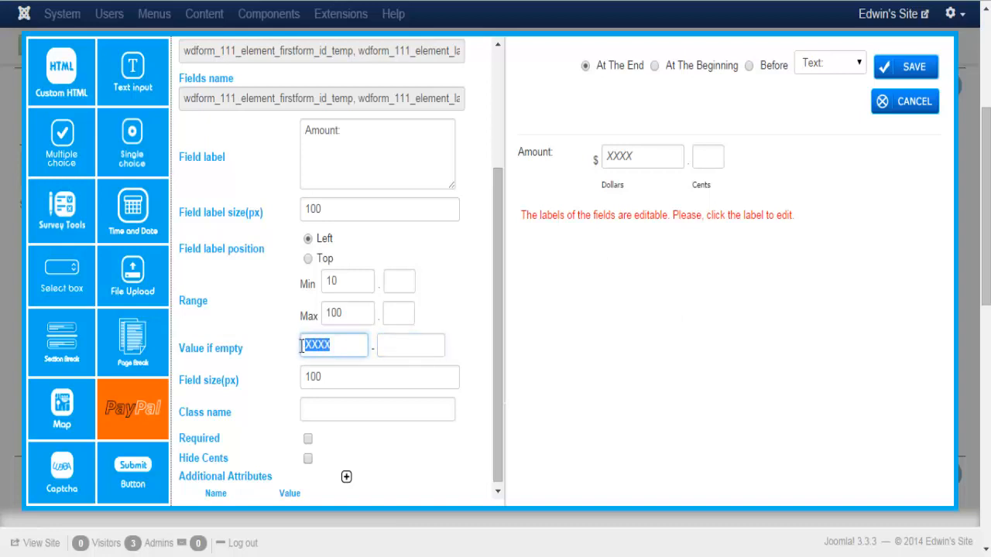
key("BackSpace")
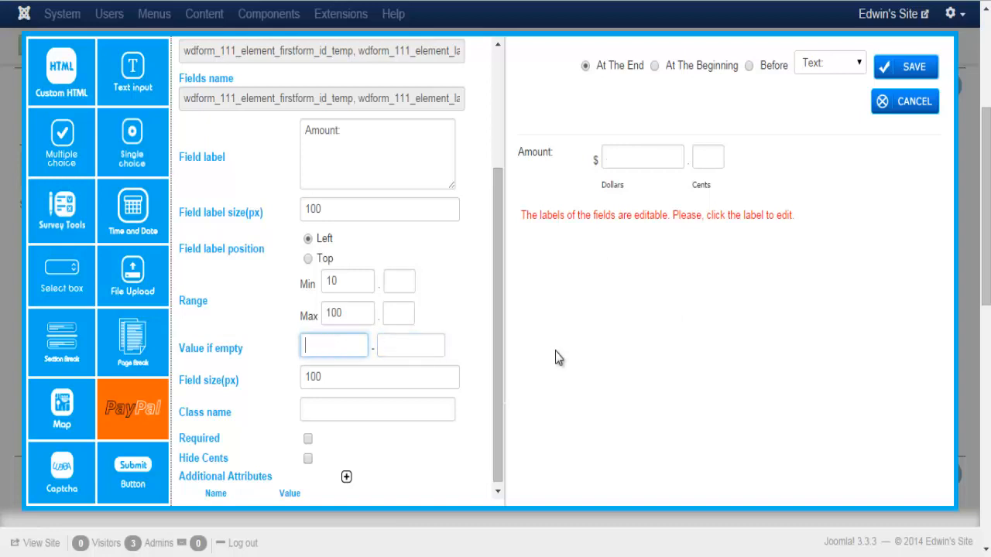
Check the Dollars and Cents labels
left_click(612, 190)
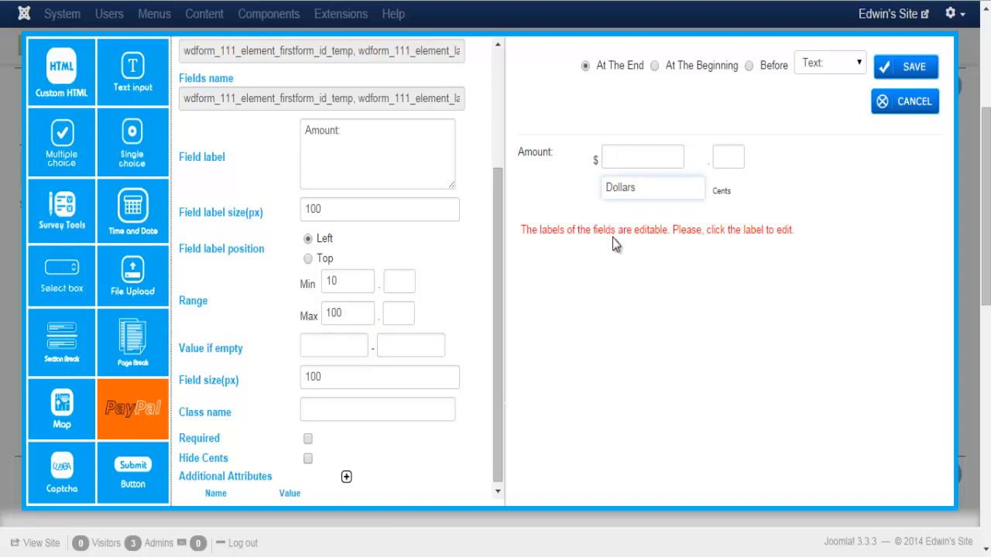
left_click(768, 301)
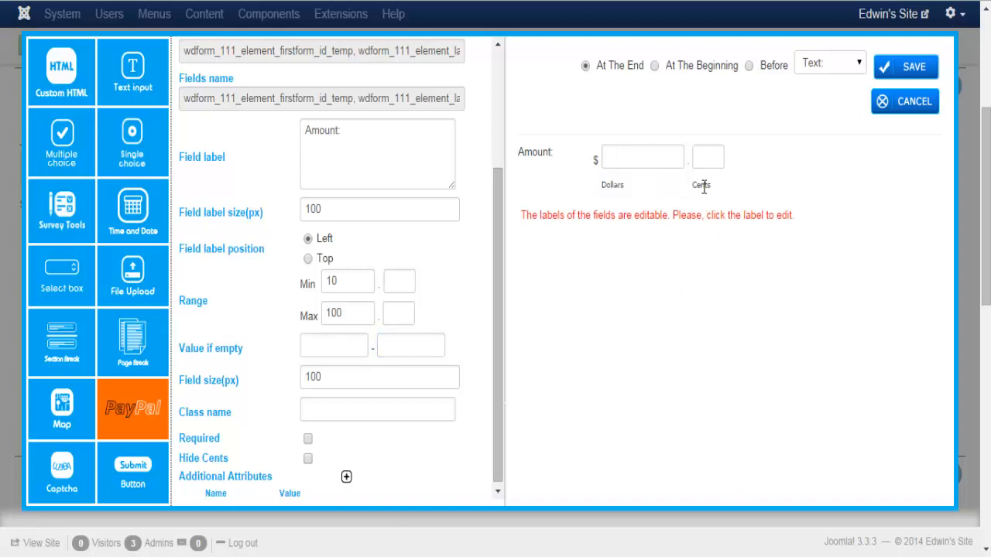
left_click(704, 187)
left_click(755, 299)
Save the Amount field, confirm it below the map on page 4/4, and start another PayPal field
left_click(902, 69)
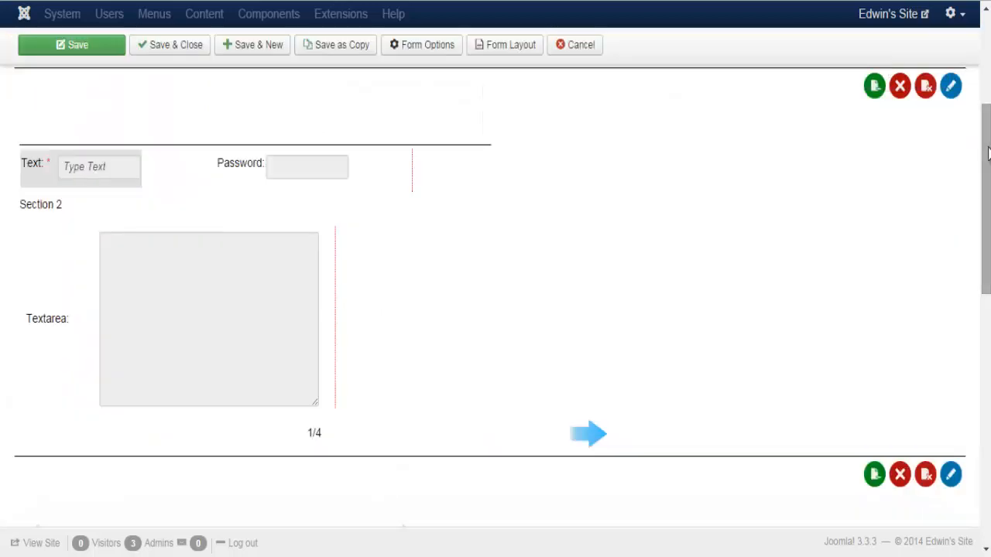
left_click_drag(989, 204, 988, 422)
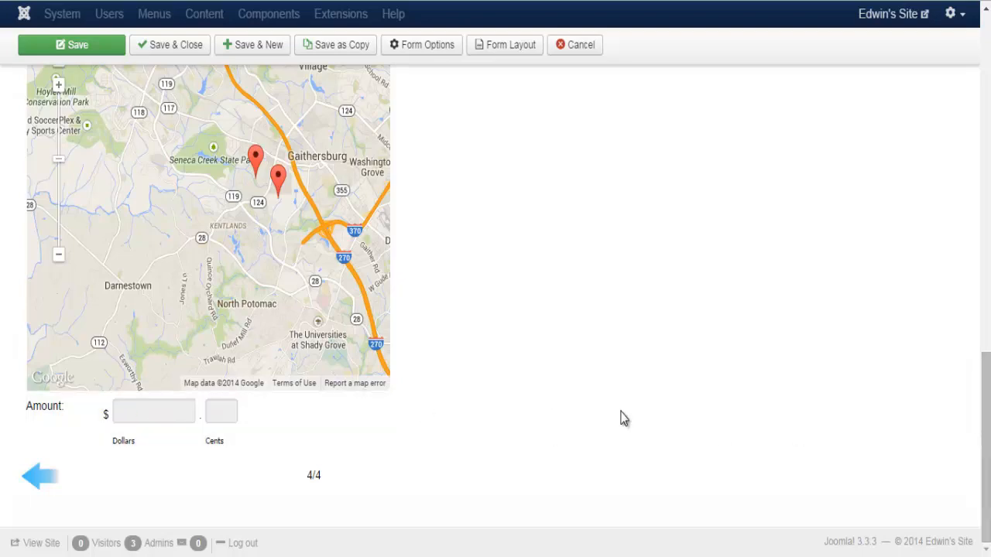
scroll(989, 270, "up", 1)
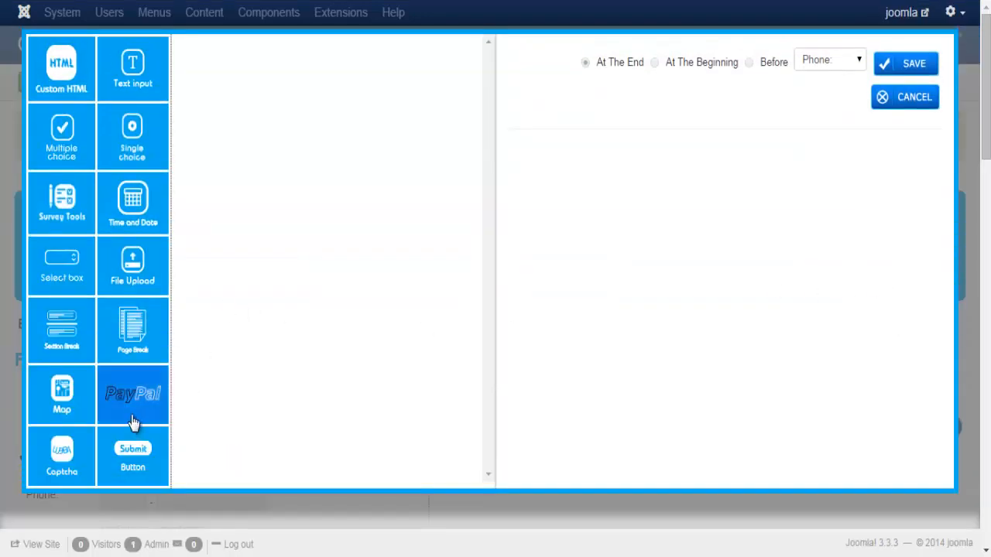
left_click(132, 418)
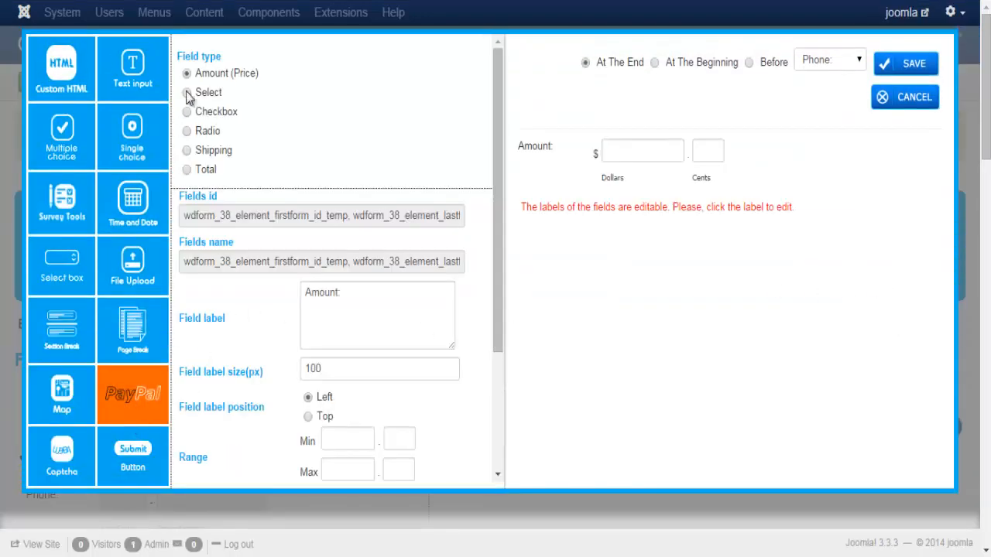
Make it a Select Product field with options Jeans at 50 and Shirt at 100
left_click(187, 93)
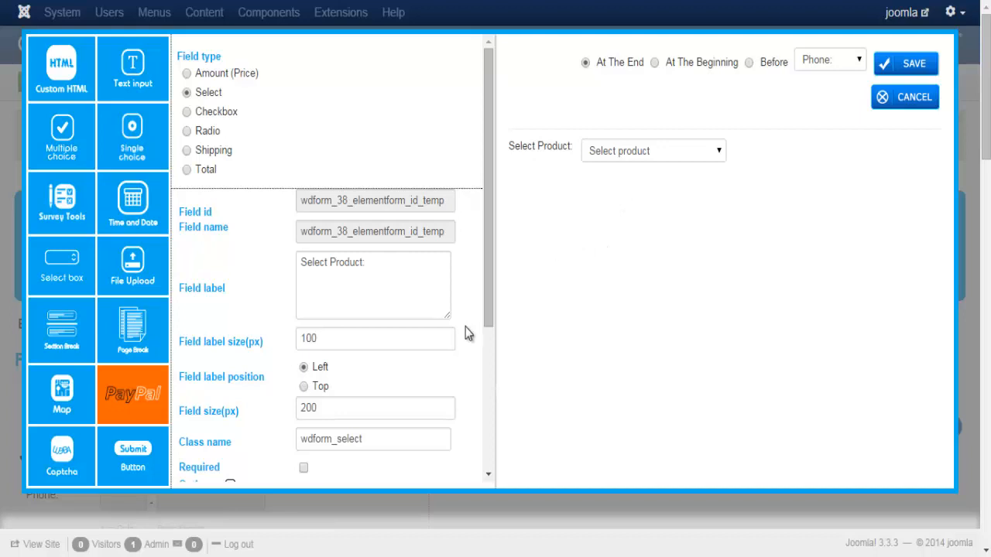
left_click_drag(488, 206, 492, 278)
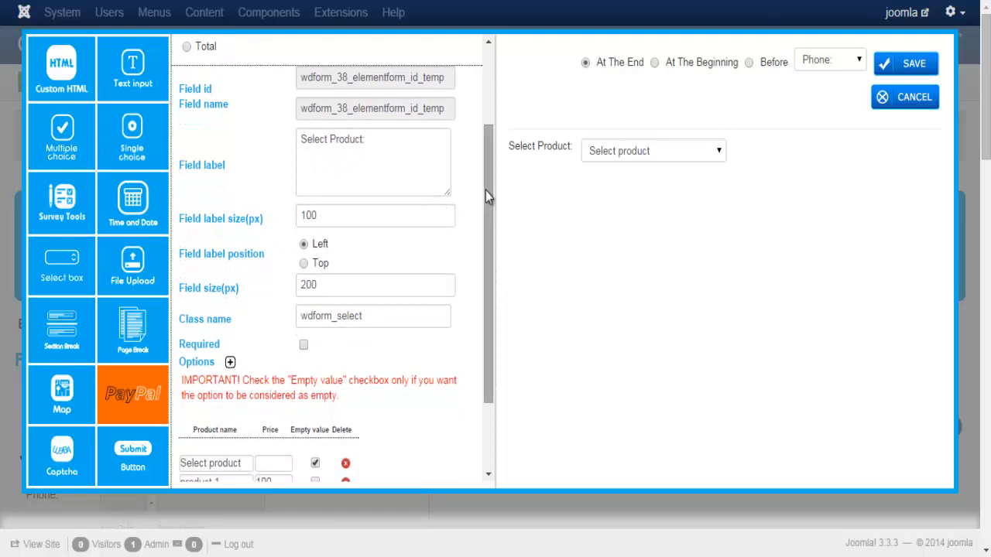
left_click_drag(487, 193, 490, 275)
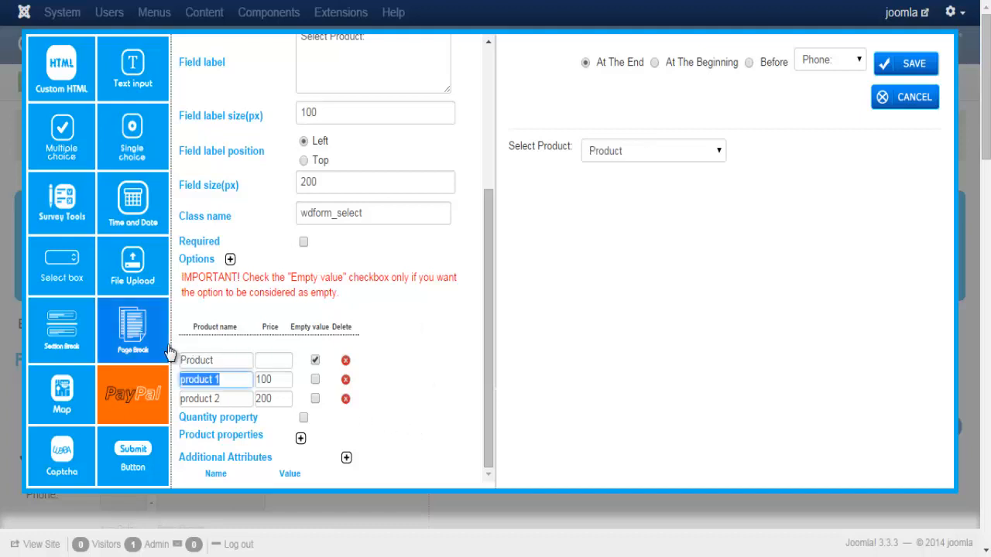
type("Jeans")
left_click(230, 398)
type("Shi")
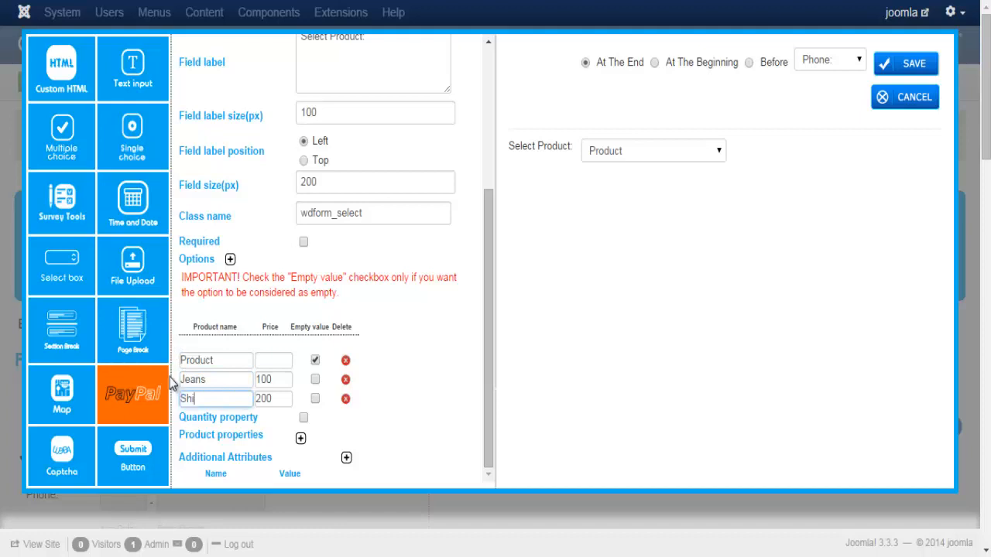
type("rts")
left_click_drag(285, 379, 237, 396)
type("50")
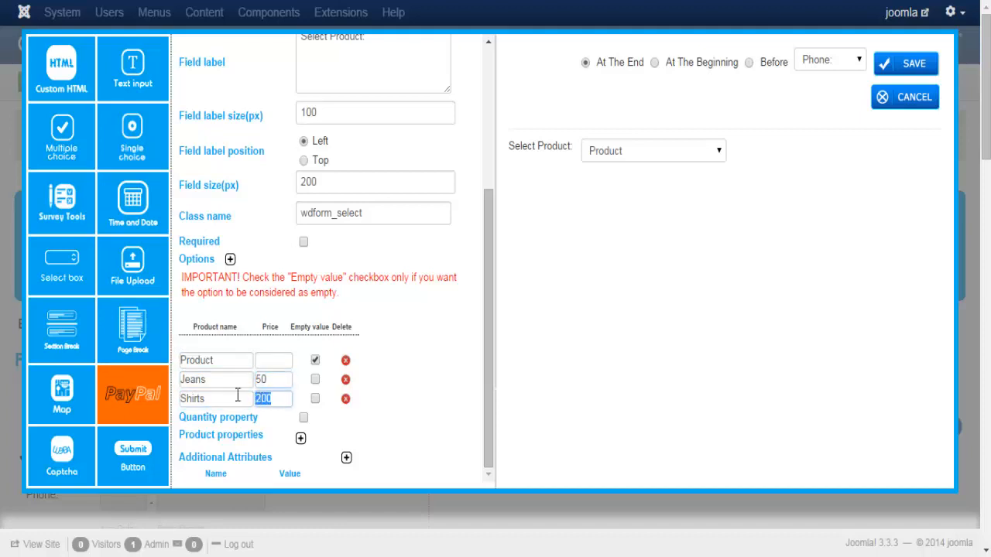
type("100")
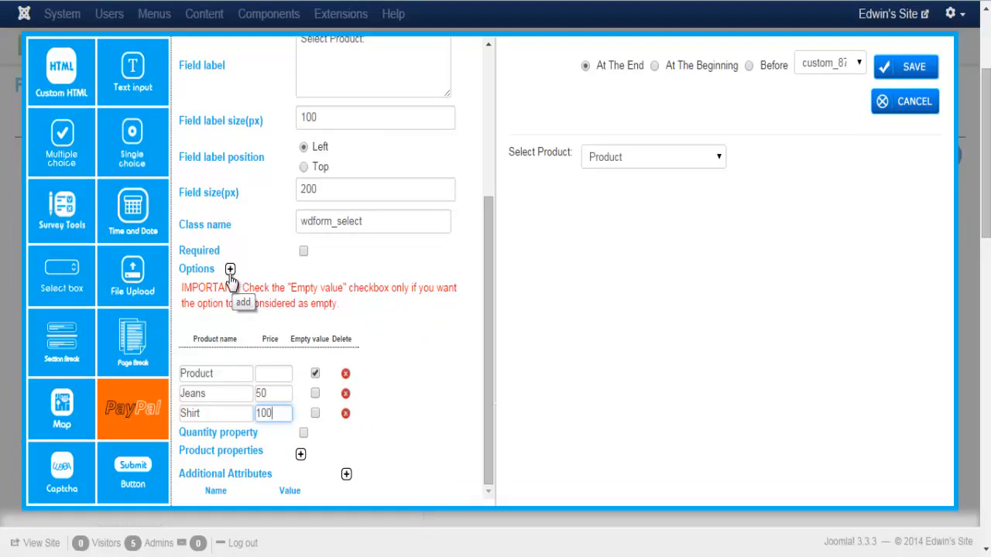
Add a fourth product option, Shorts, priced at 35
left_click(230, 271)
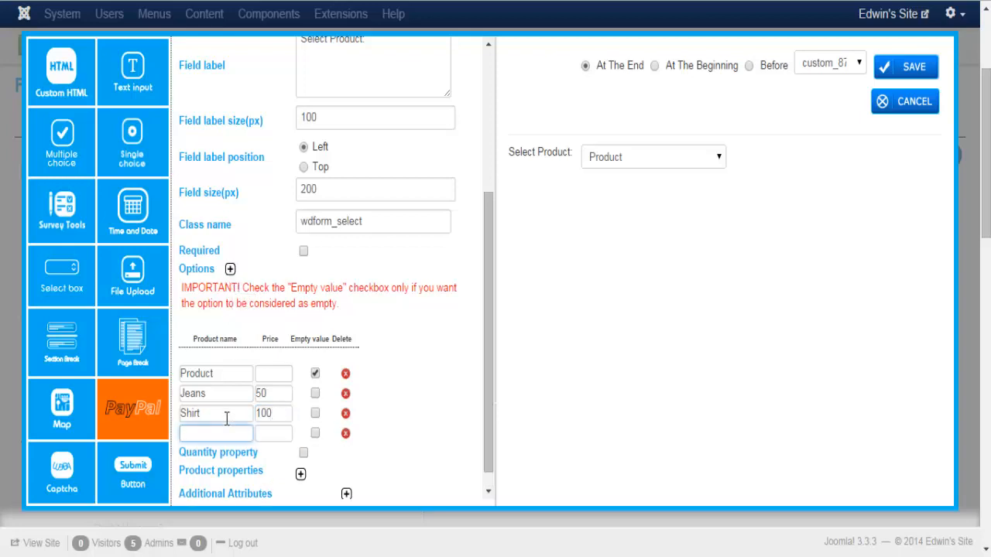
type("Shorts")
key("Tab")
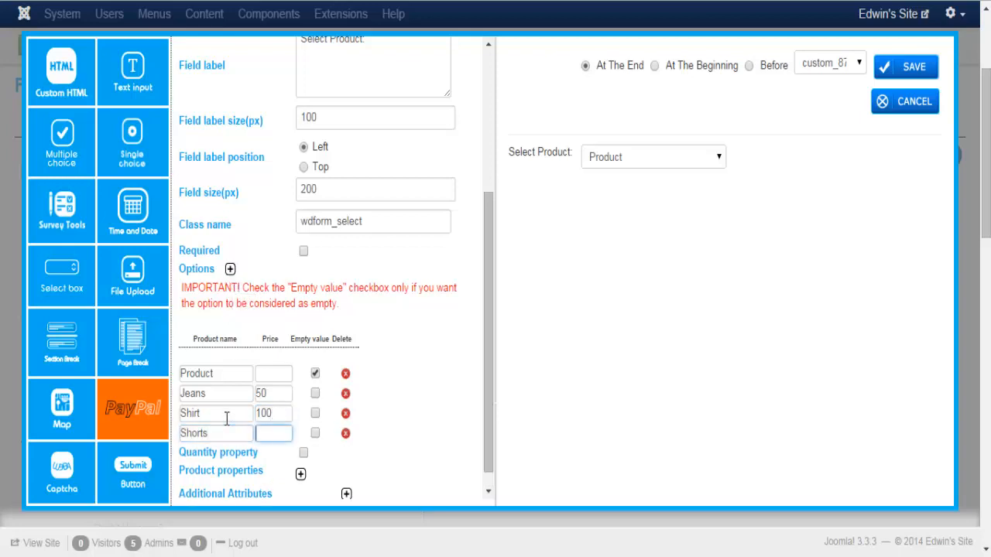
type("35")
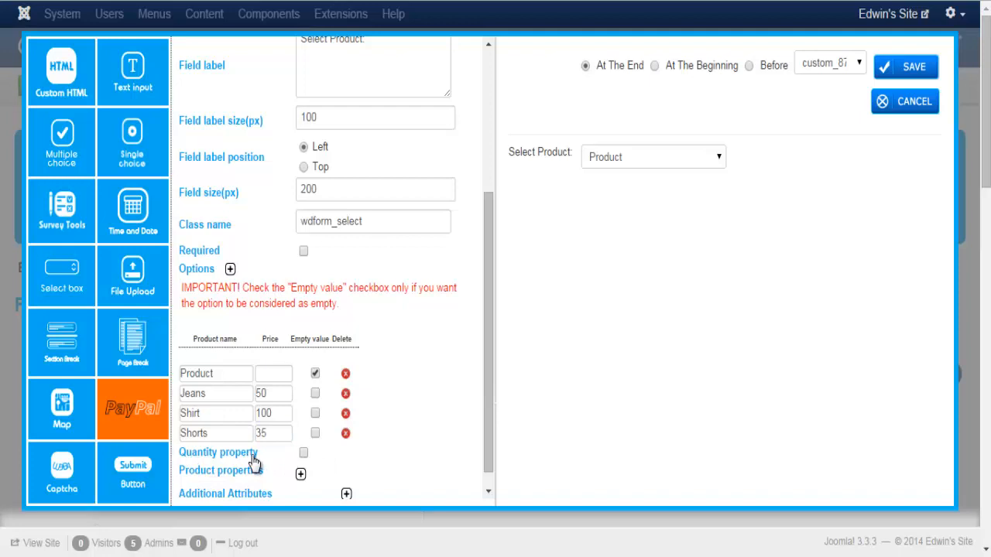
Let buyers choose a quantity for the selected product
left_click(303, 456)
left_click_drag(486, 287, 505, 158)
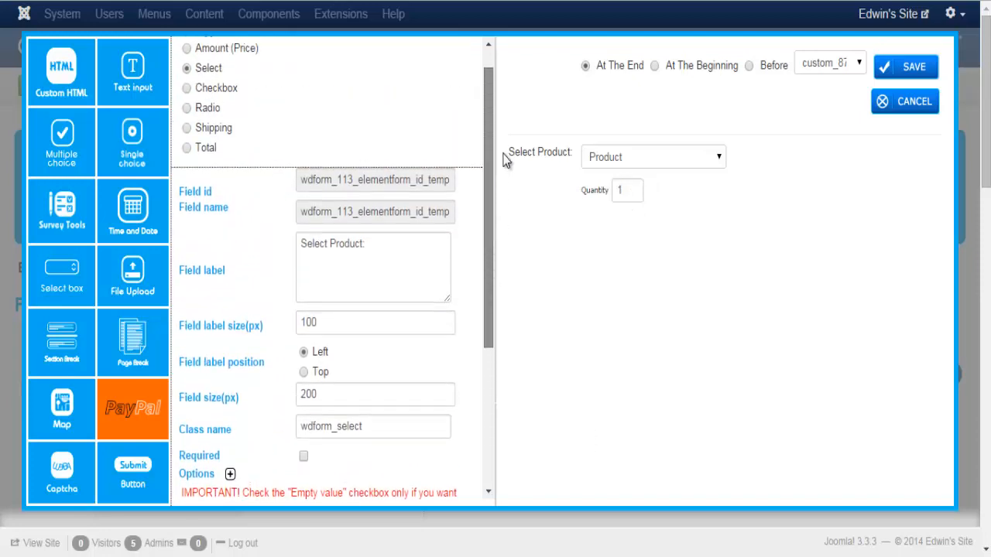
scroll(299, 145, "up", 1)
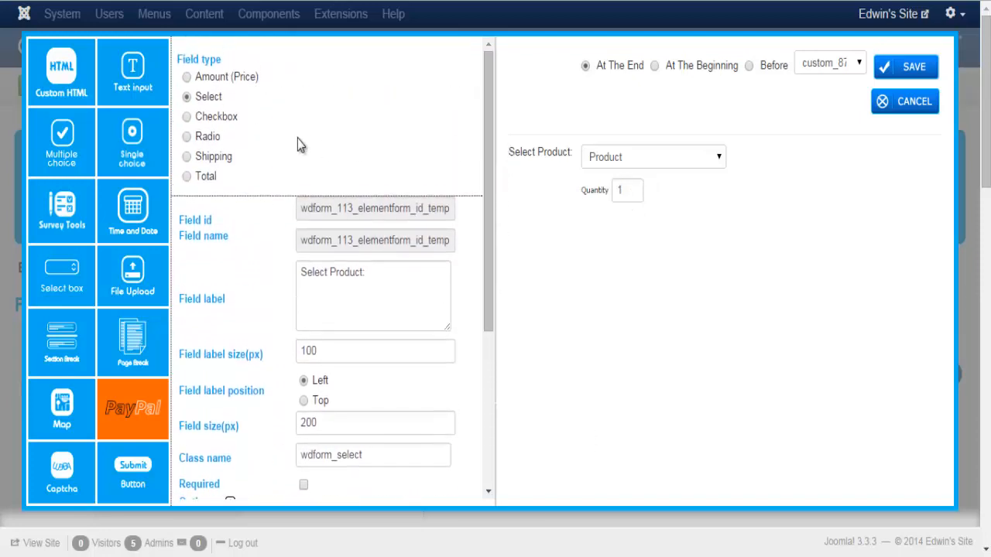
Create a Shipping field with Regular at 10 and Express at 25, and save it
left_click(187, 157)
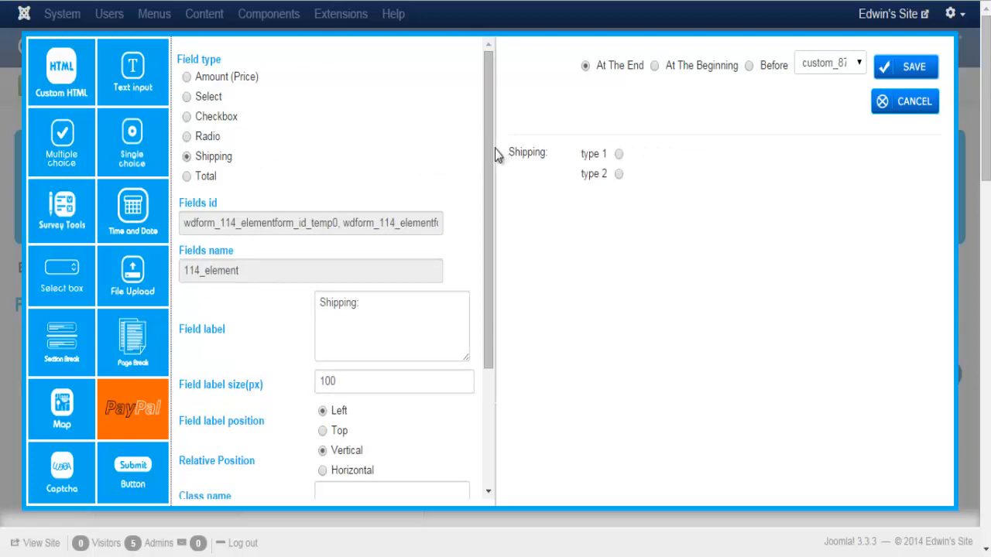
left_click_drag(490, 154, 503, 304)
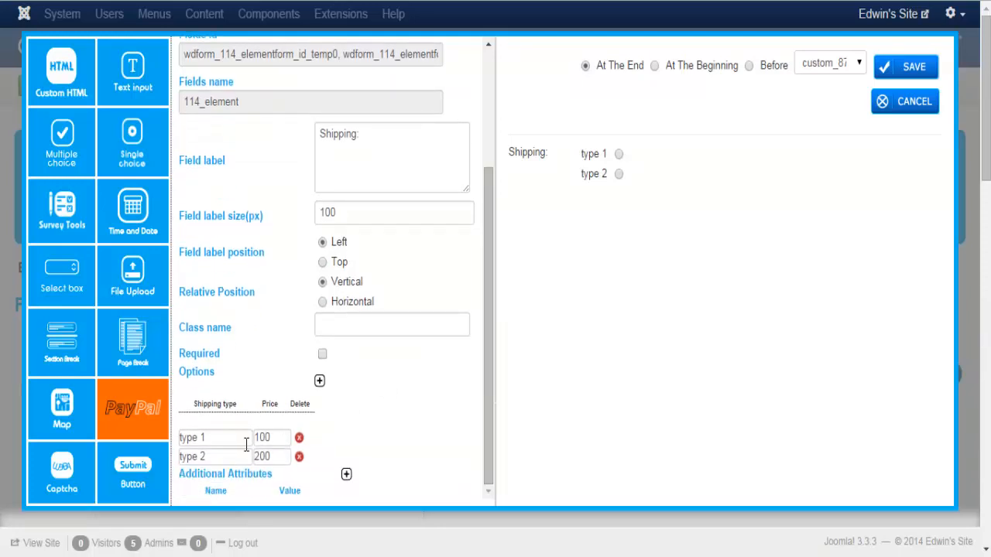
left_click_drag(230, 438, 141, 447)
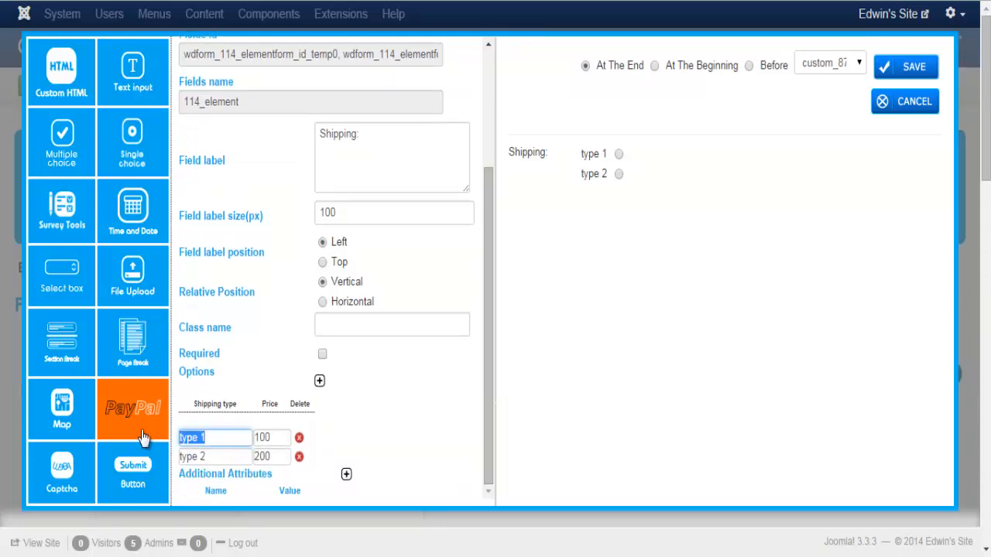
type("Regular")
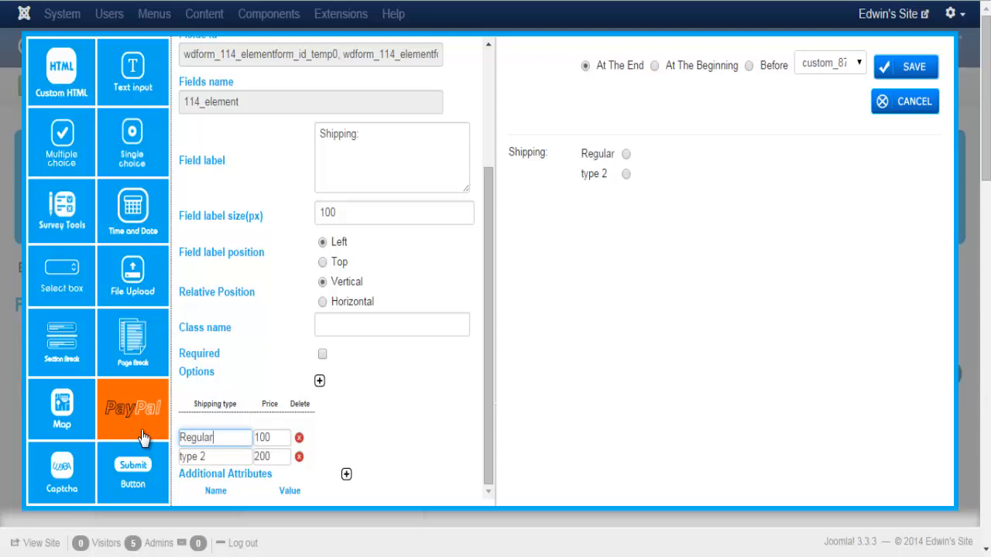
key("Tab")
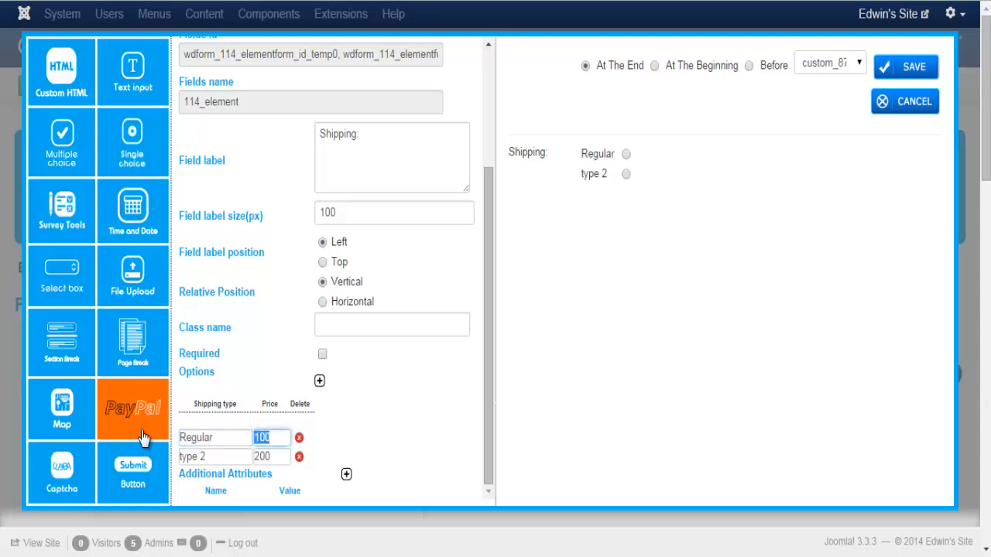
type("10")
left_click_drag(218, 457, 170, 457)
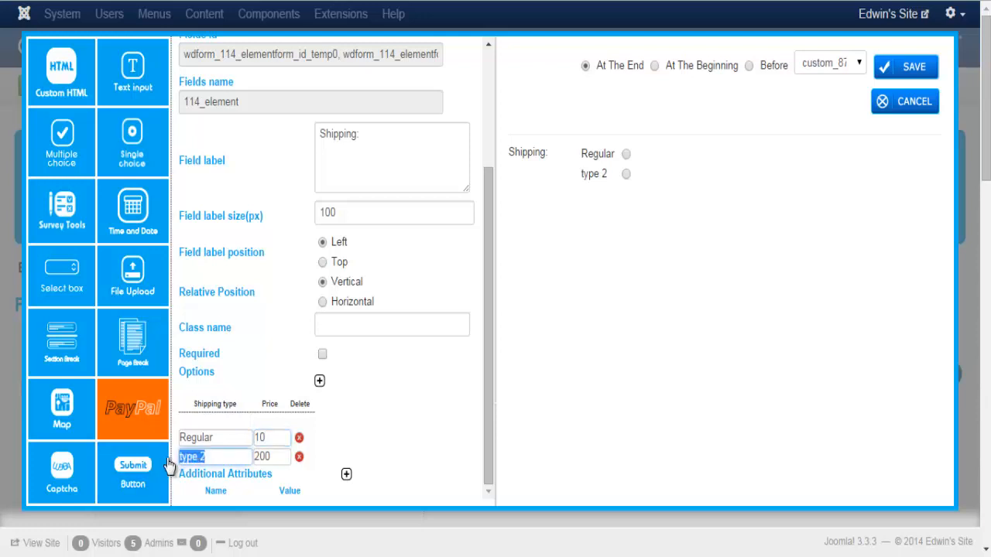
type("Express")
key("Tab")
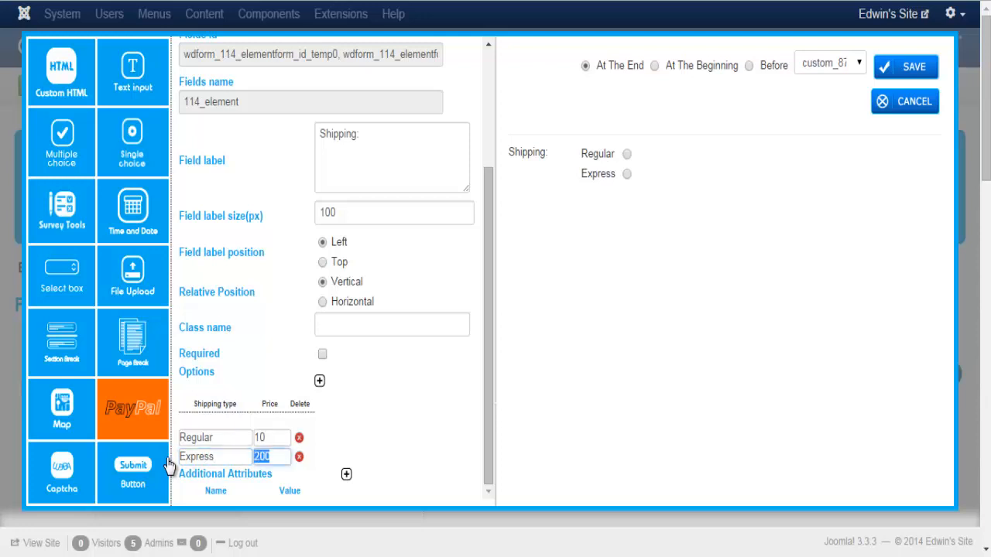
type("25")
left_click(889, 68)
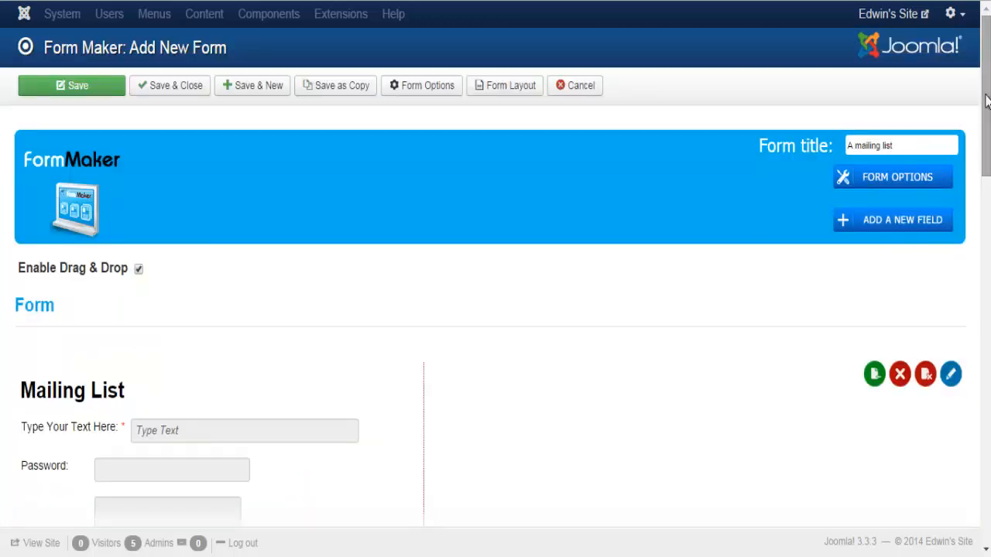
Add a PayPal Total field below Shipping and save it to the form
left_click_drag(987, 102, 987, 527)
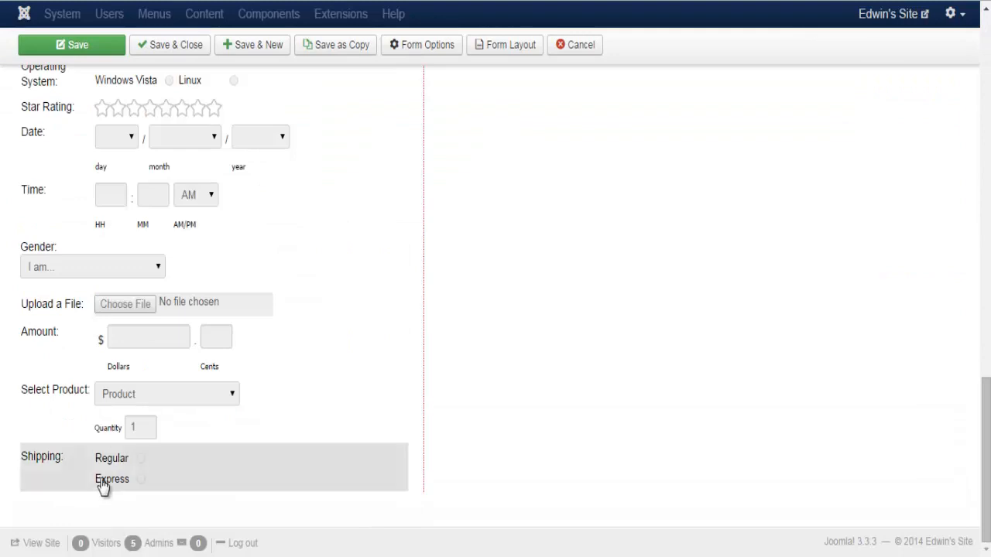
left_click_drag(987, 486, 986, 116)
left_click(900, 228)
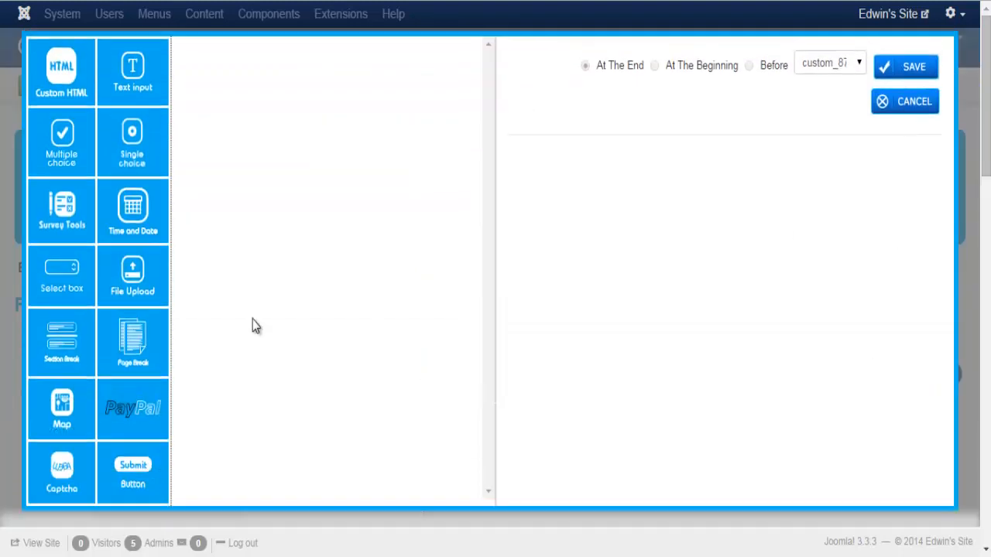
left_click(159, 418)
left_click(187, 177)
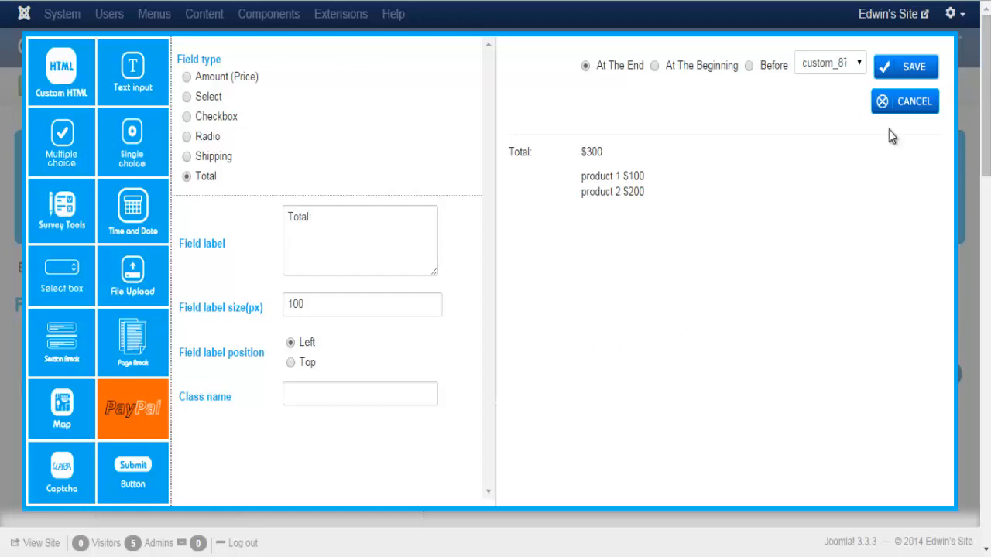
left_click(890, 68)
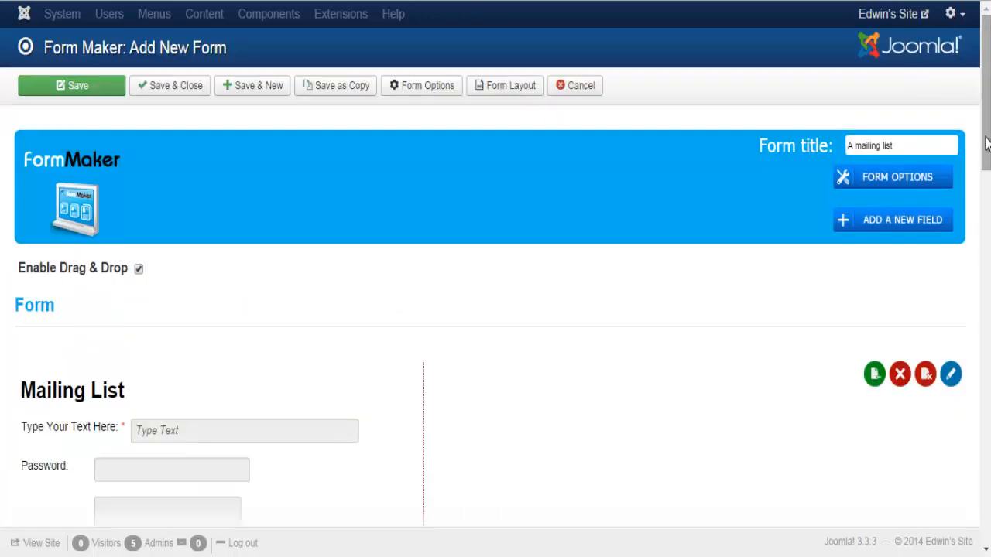
left_click_drag(987, 143, 988, 515)
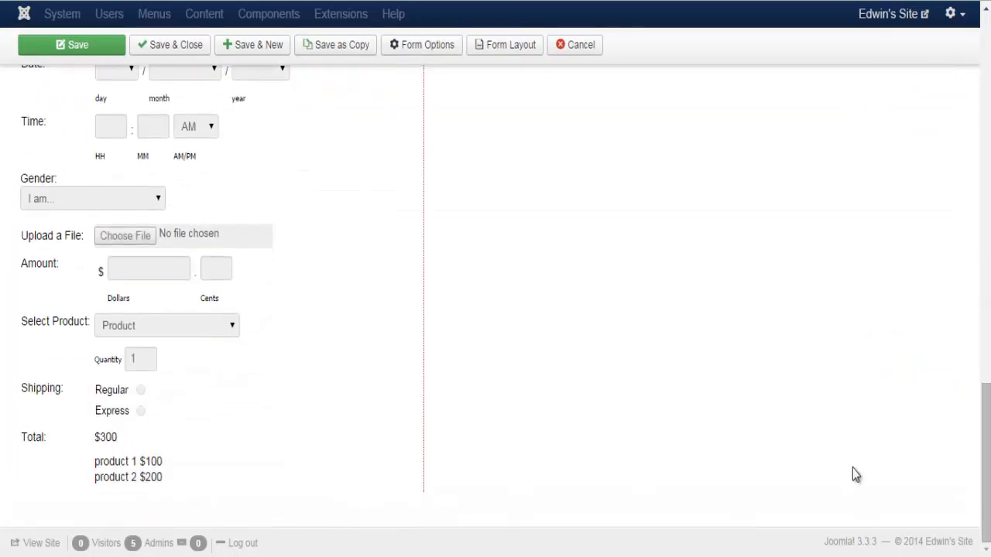
left_click_drag(986, 433, 974, 102)
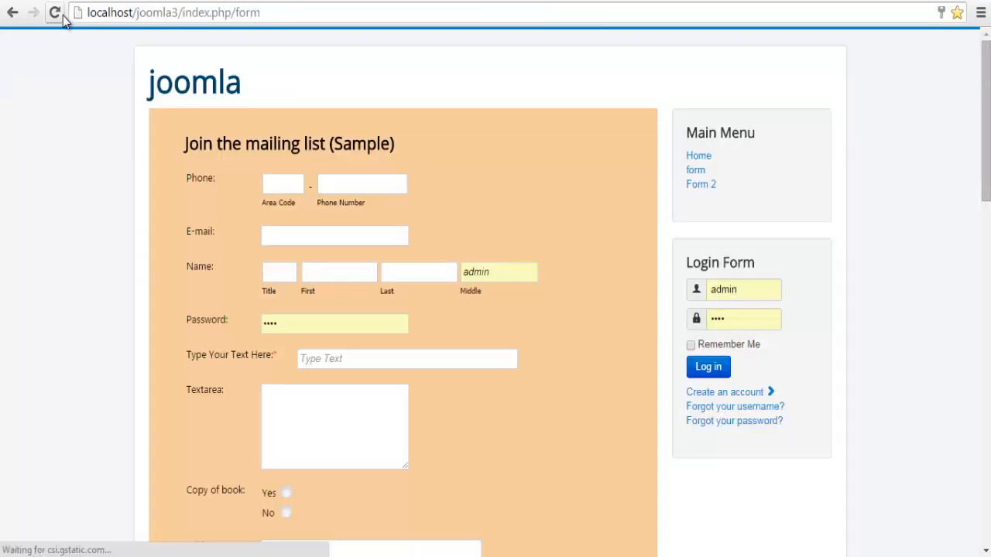
On the reloaded form, enter $25, blue Jeans, Regular shipping and quantity 2 to check the total
left_click(56, 13)
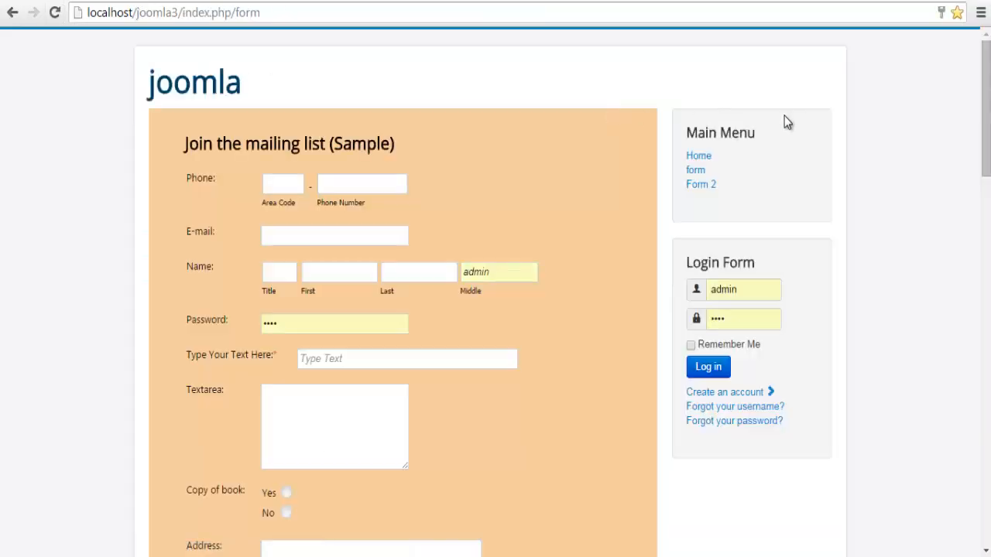
scroll(339, 221, "down", 10)
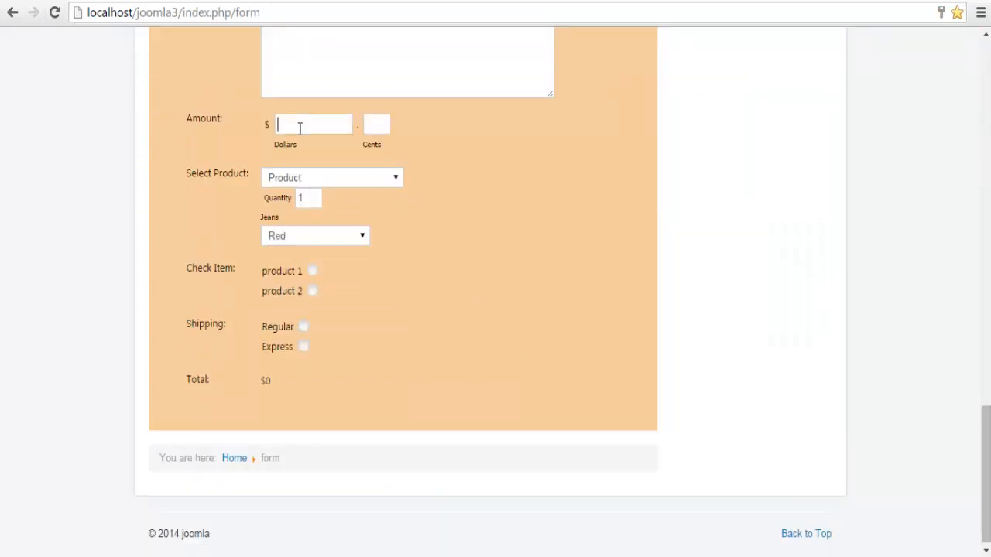
type("25")
left_click(351, 180)
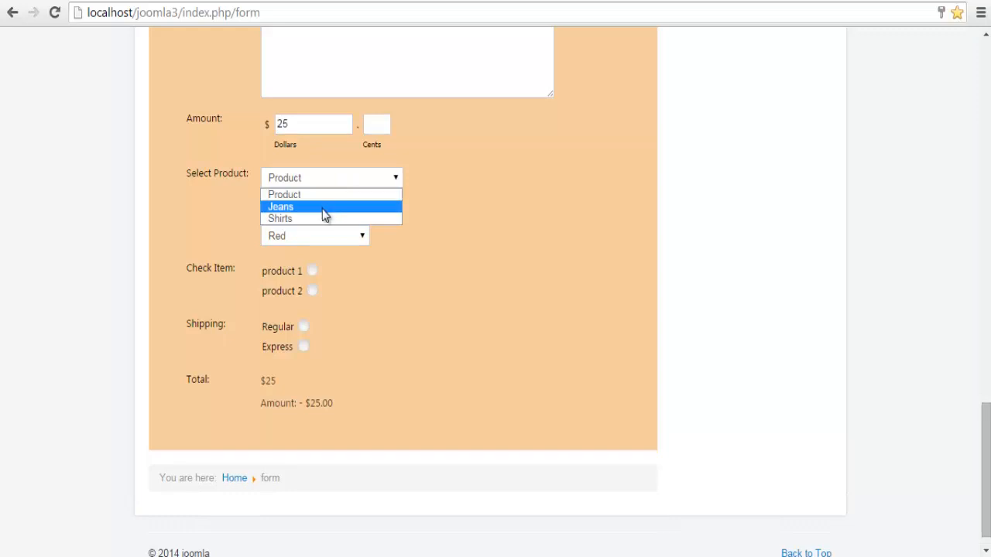
left_click(325, 207)
left_click(317, 244)
left_click(306, 267)
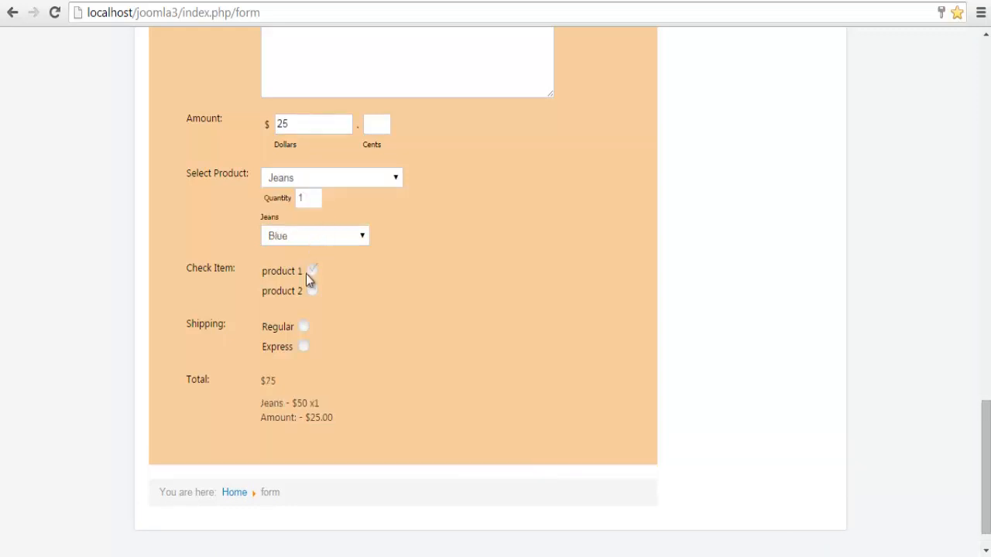
left_click(303, 327)
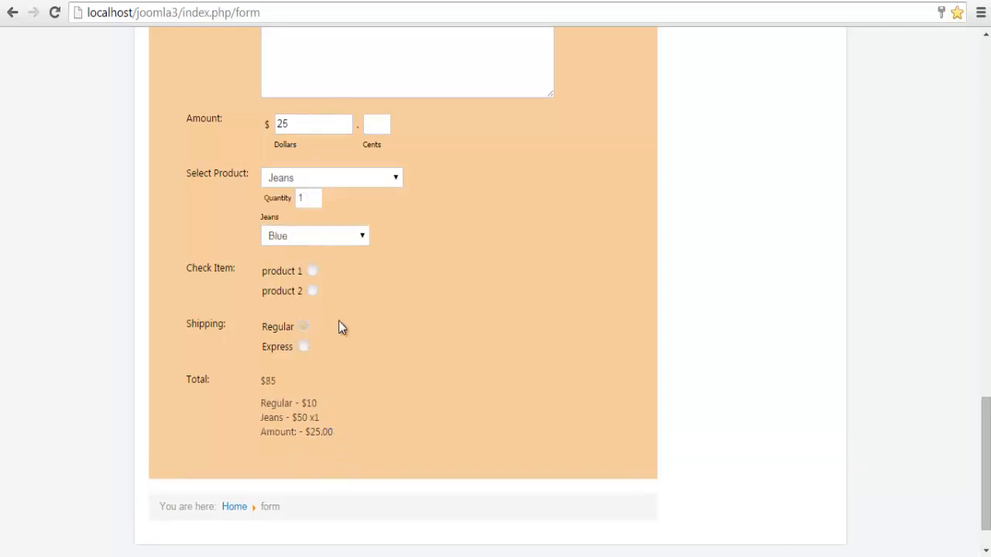
double_click(302, 197)
type("2")
left_click(400, 344)
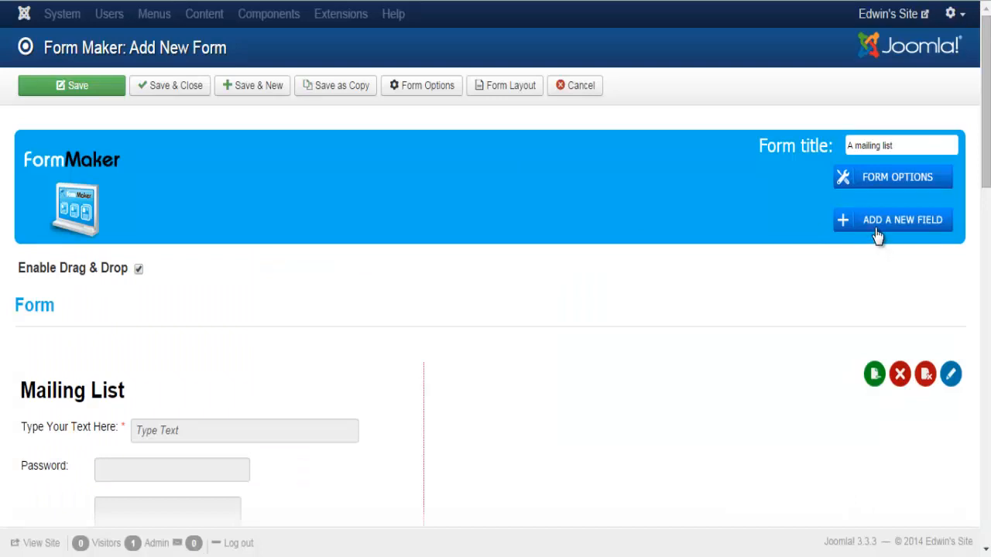
Start a Captcha field and set its length to 9
left_click(877, 234)
left_click(78, 465)
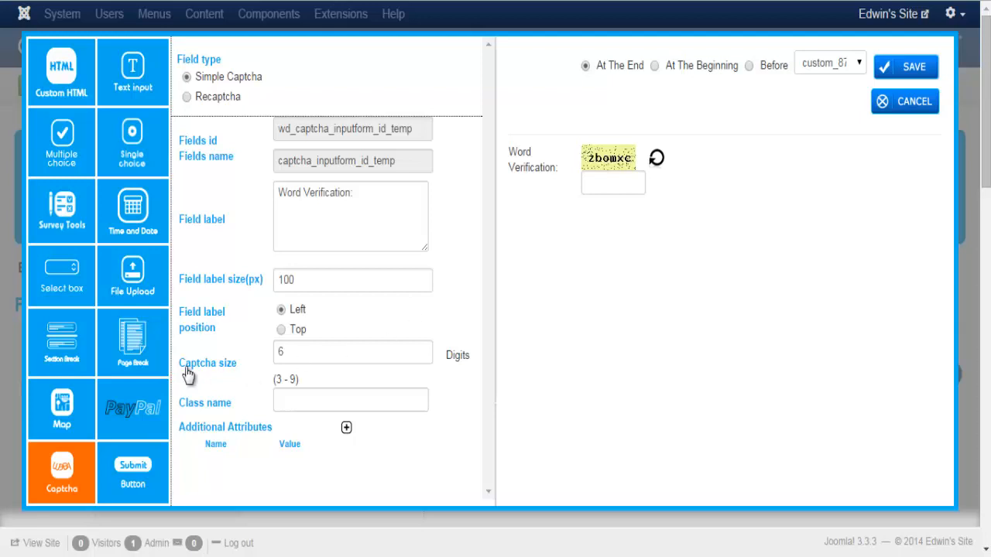
double_click(371, 355)
type("9")
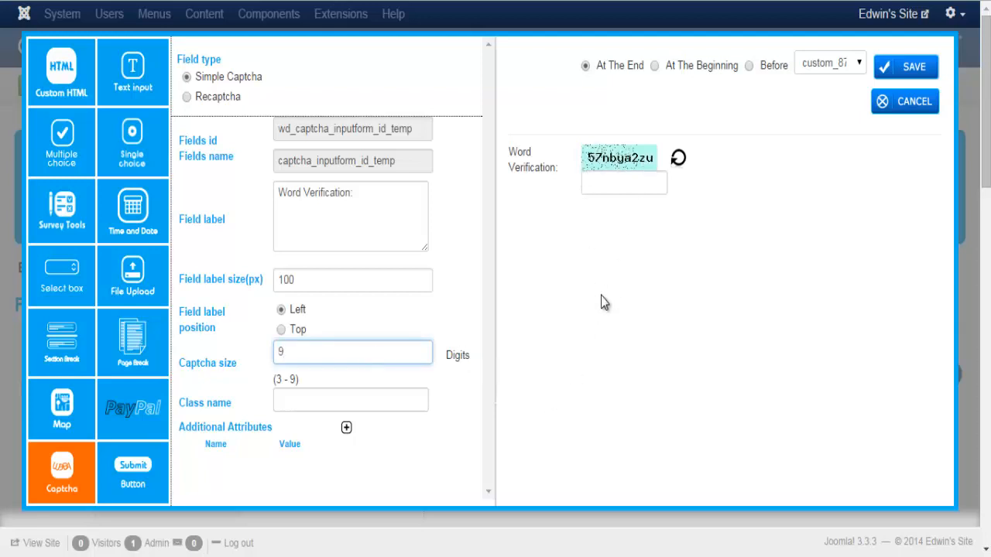
Look at the Recaptcha public and private key entries, then switch to a Submit and Reset button
left_click(187, 96)
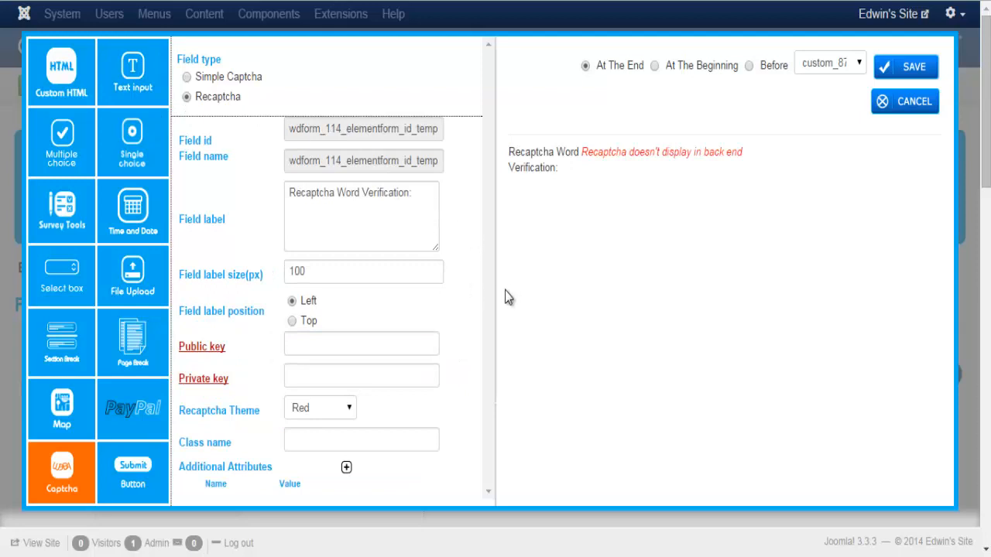
left_click(318, 345)
left_click(317, 377)
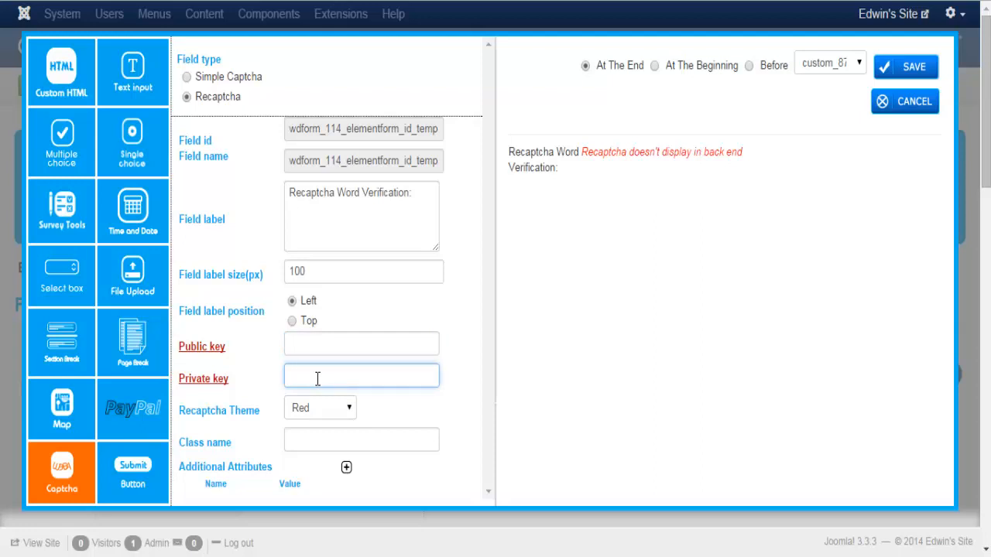
left_click(141, 483)
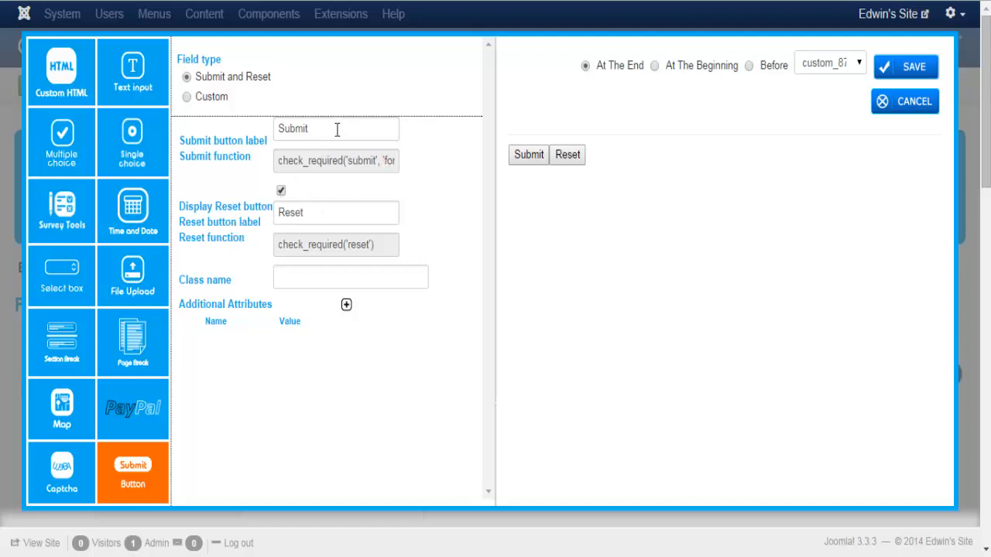
Save the Submit and Reset buttons, then try a Custom button field and cancel it
left_click(897, 71)
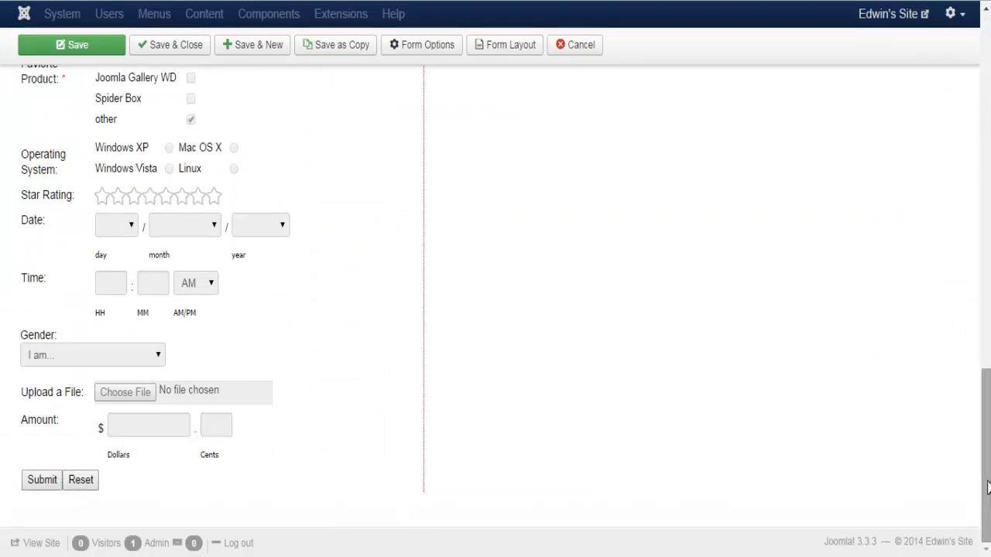
left_click_drag(986, 488, 987, 134)
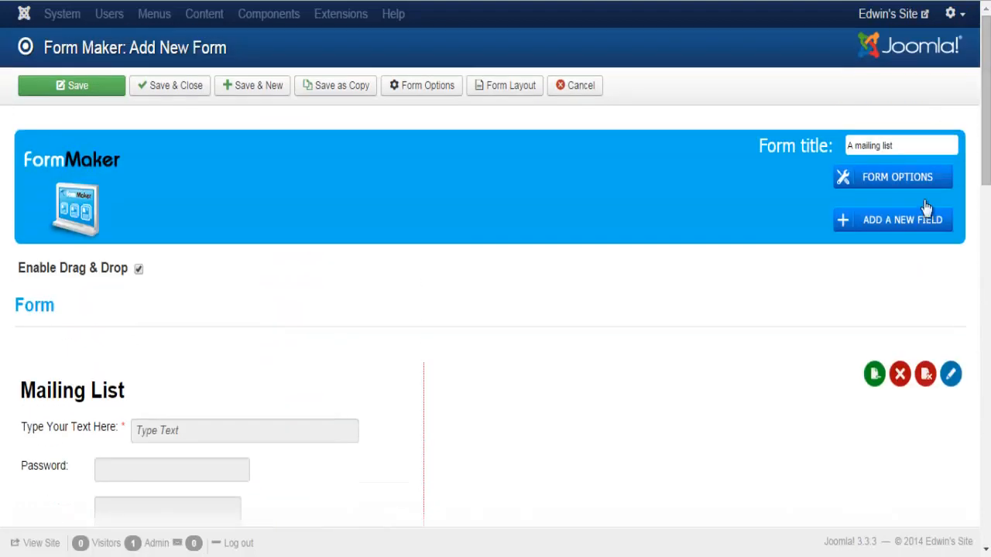
left_click(873, 227)
left_click(133, 471)
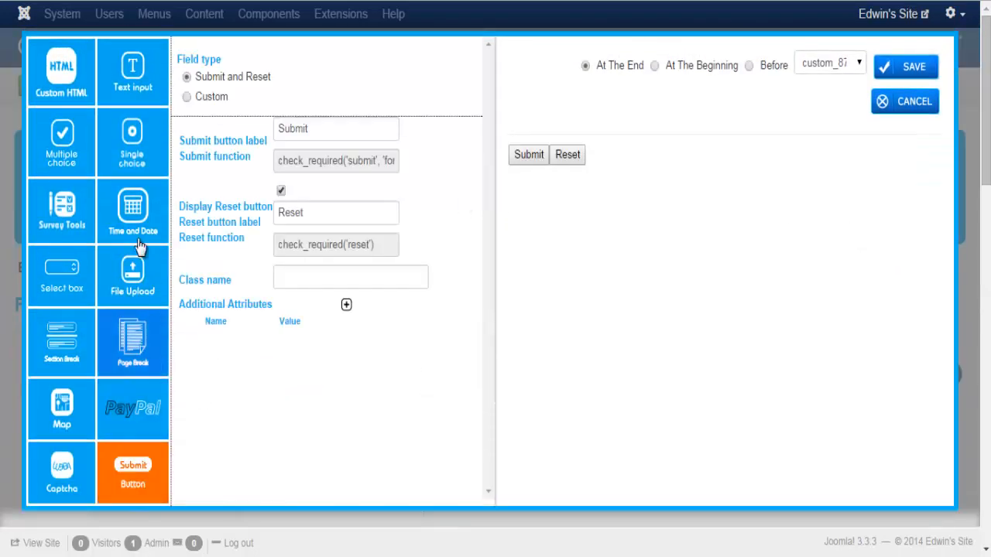
left_click(186, 96)
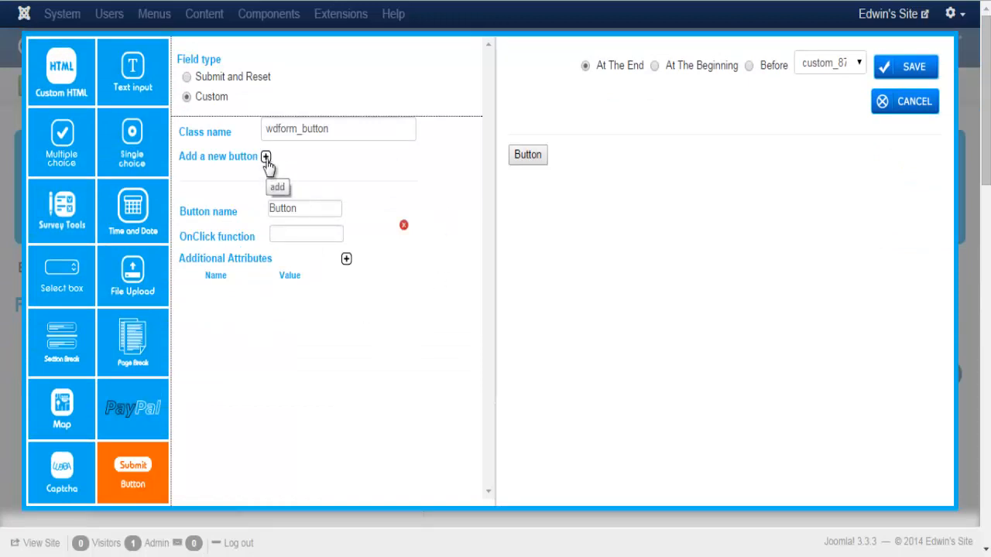
left_click(287, 234)
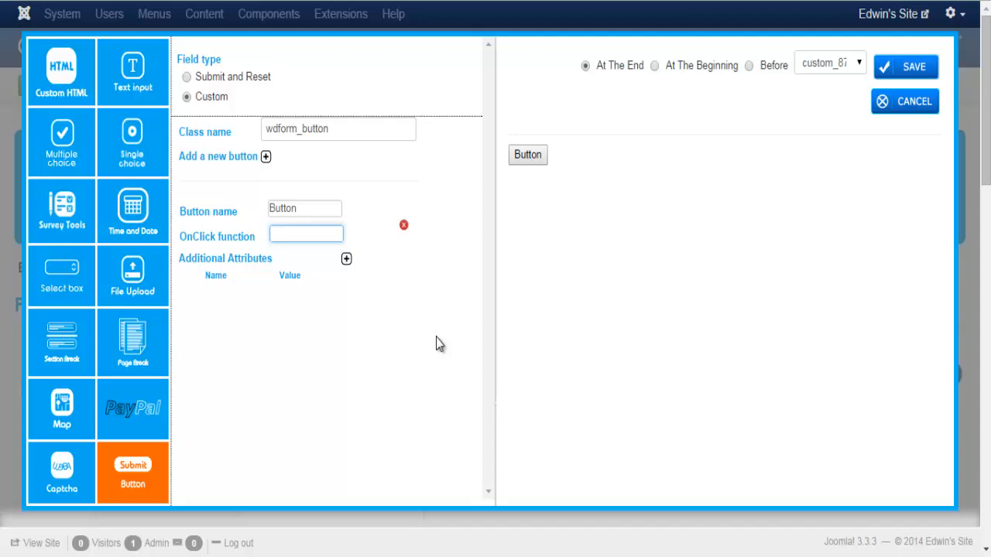
left_click(888, 106)
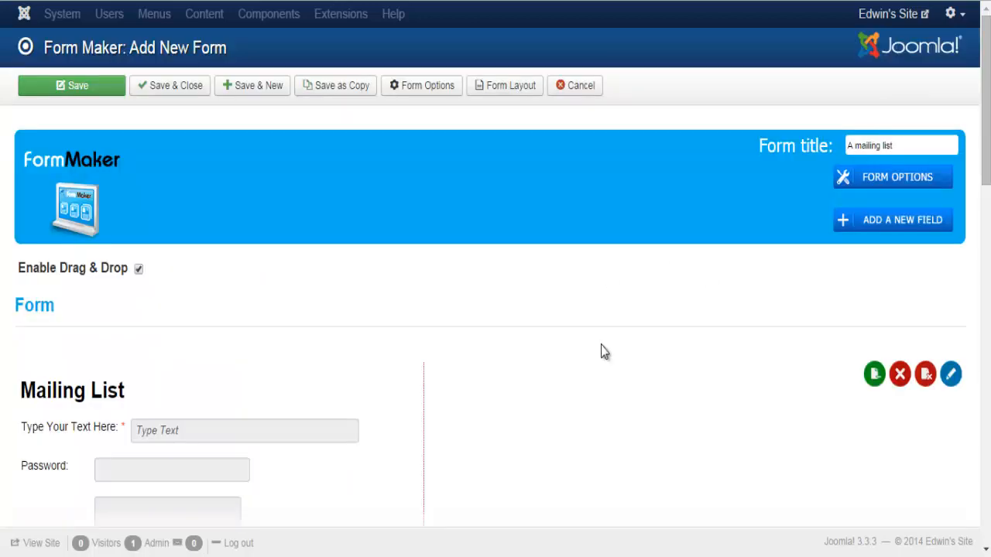